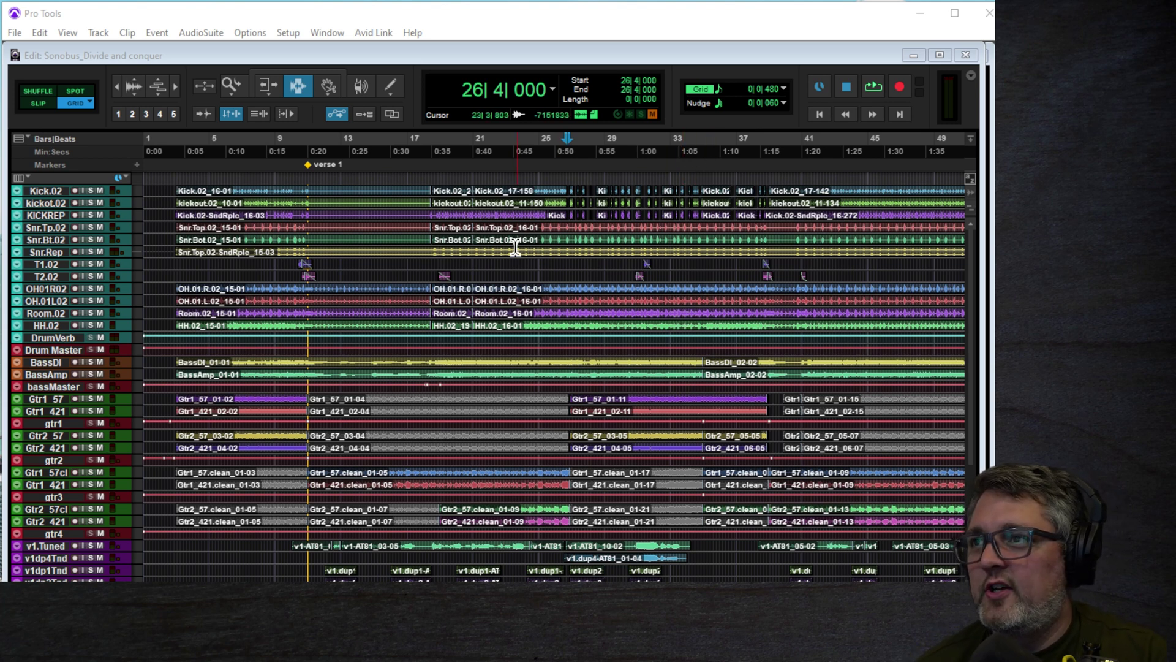
- Play the soloed drum tracks from bar 3 and show their channels in the mixer
{"action": "left_click", "coordinate": [454, 23]}
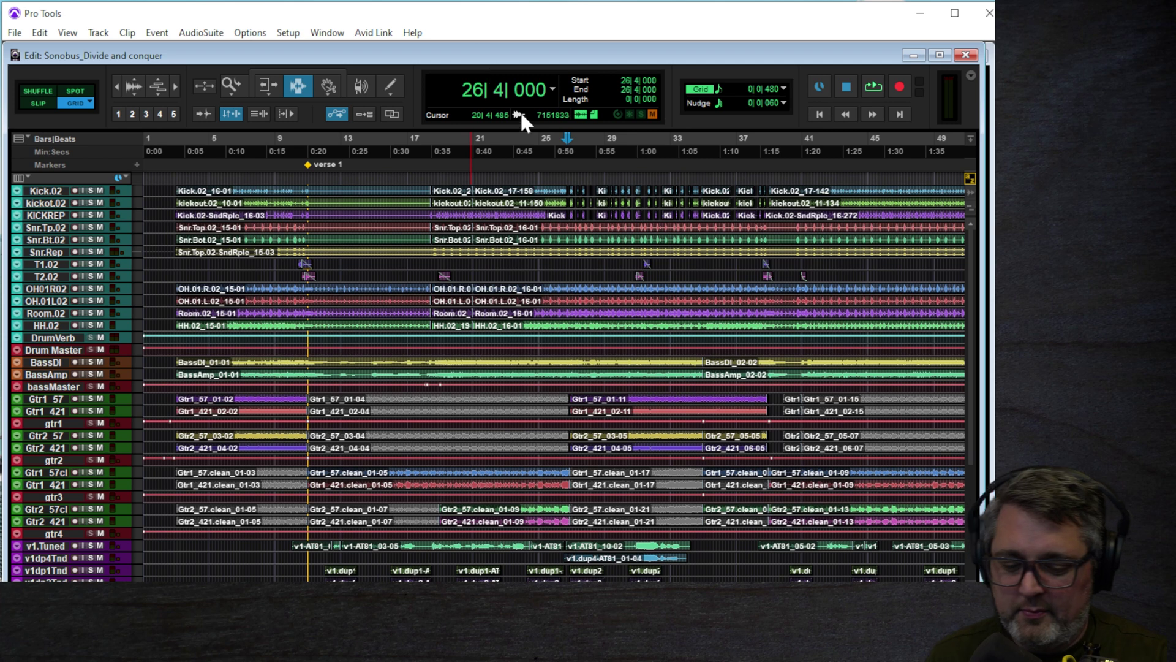
{"action": "left_click", "coordinate": [178, 209]}
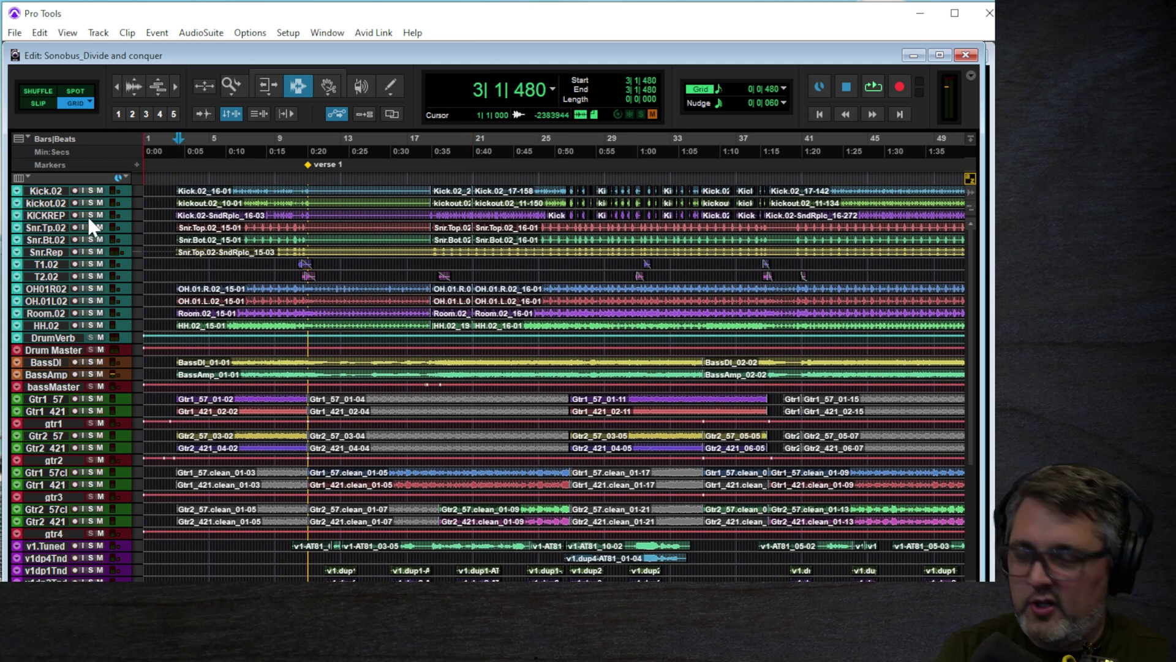
{"action": "key", "text": "ctrl+]"}
{"action": "left_click", "coordinate": [209, 193]}
{"action": "key", "text": "space"}
{"action": "key", "text": "ctrl+="}
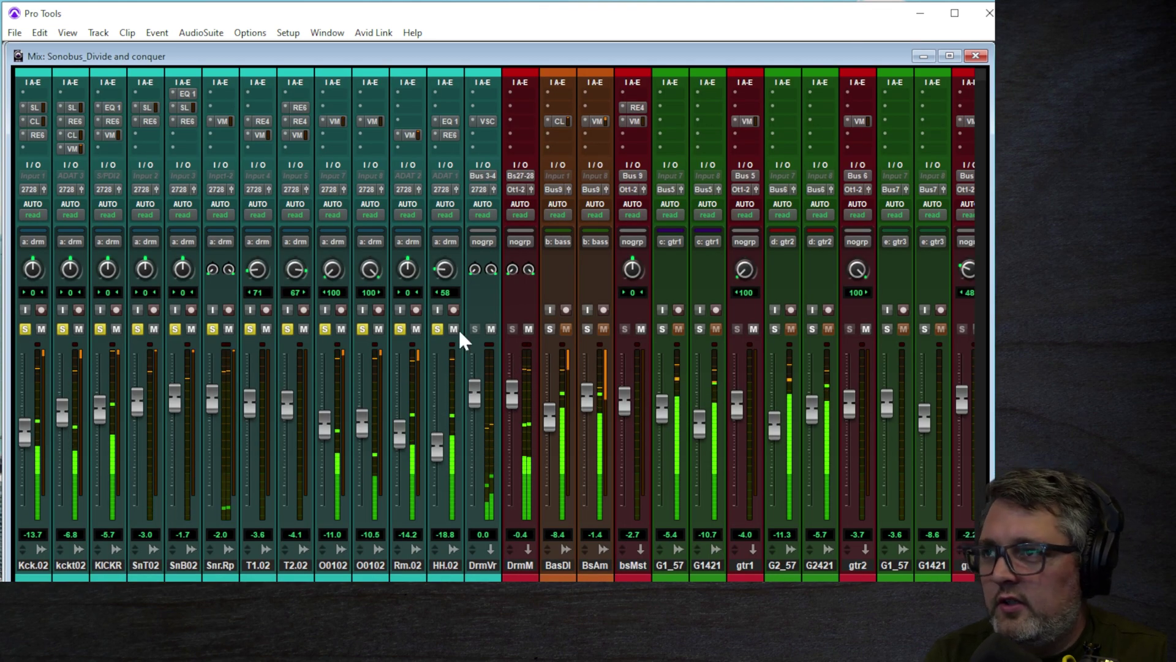
- Switch the solo from the drums to the two bass tracks, play them, and select the bass master
{"action": "left_click", "coordinate": [437, 329], "text": "alt"}
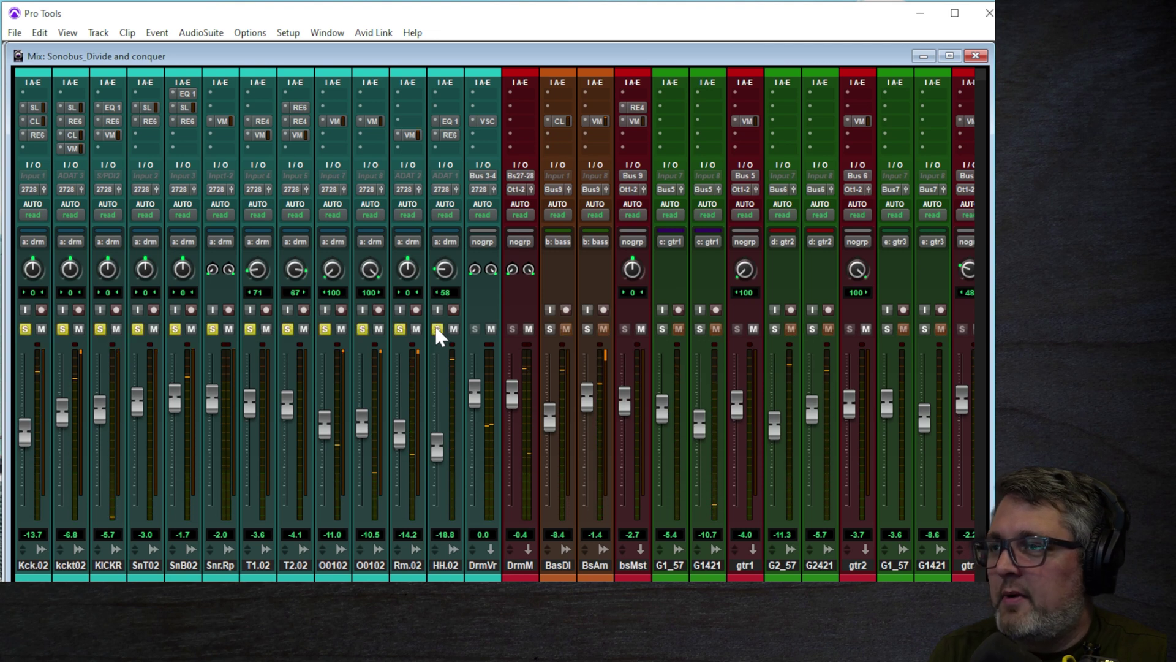
{"action": "left_click", "coordinate": [520, 565]}
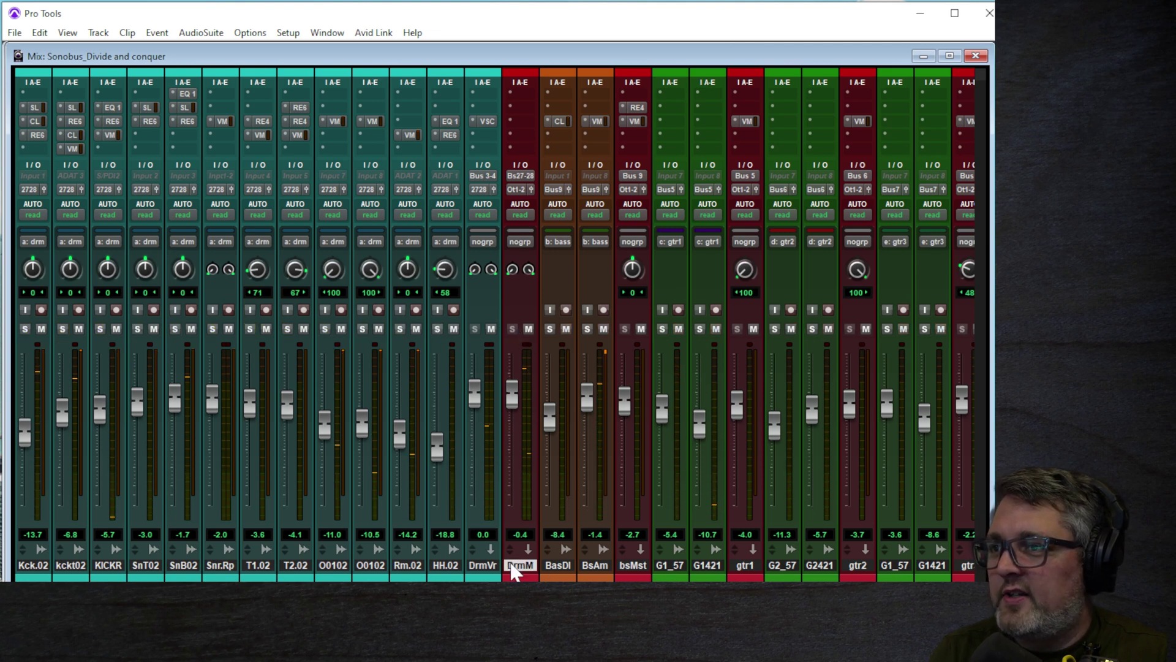
{"action": "left_click", "coordinate": [550, 329]}
{"action": "left_click", "coordinate": [587, 329]}
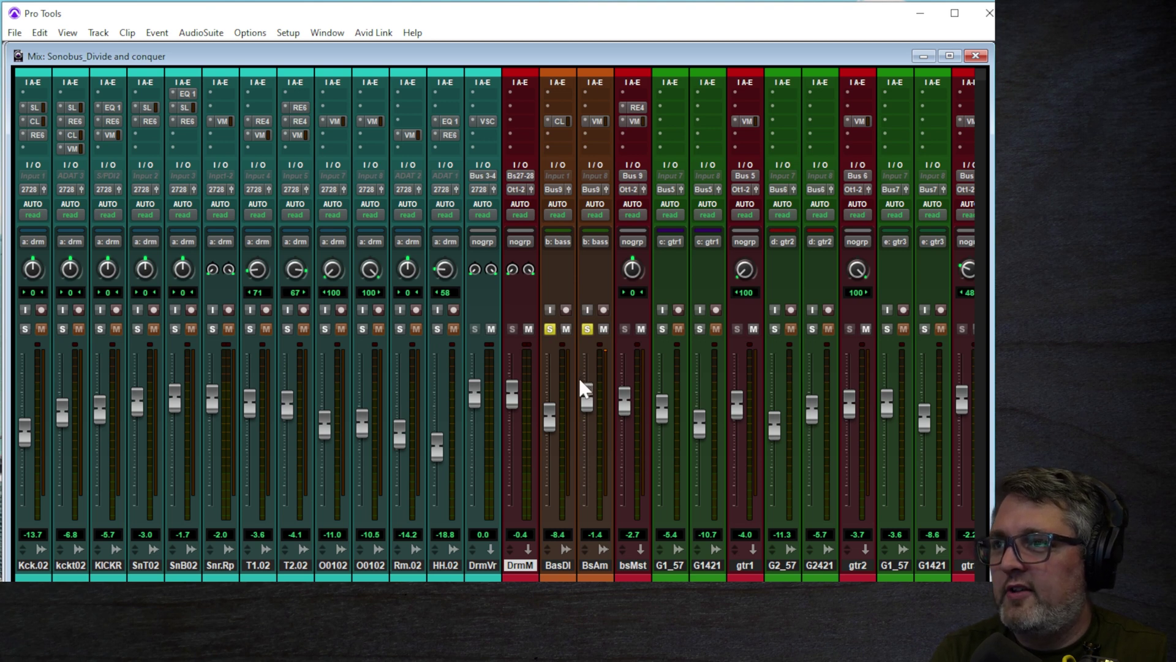
{"action": "key", "text": "space"}
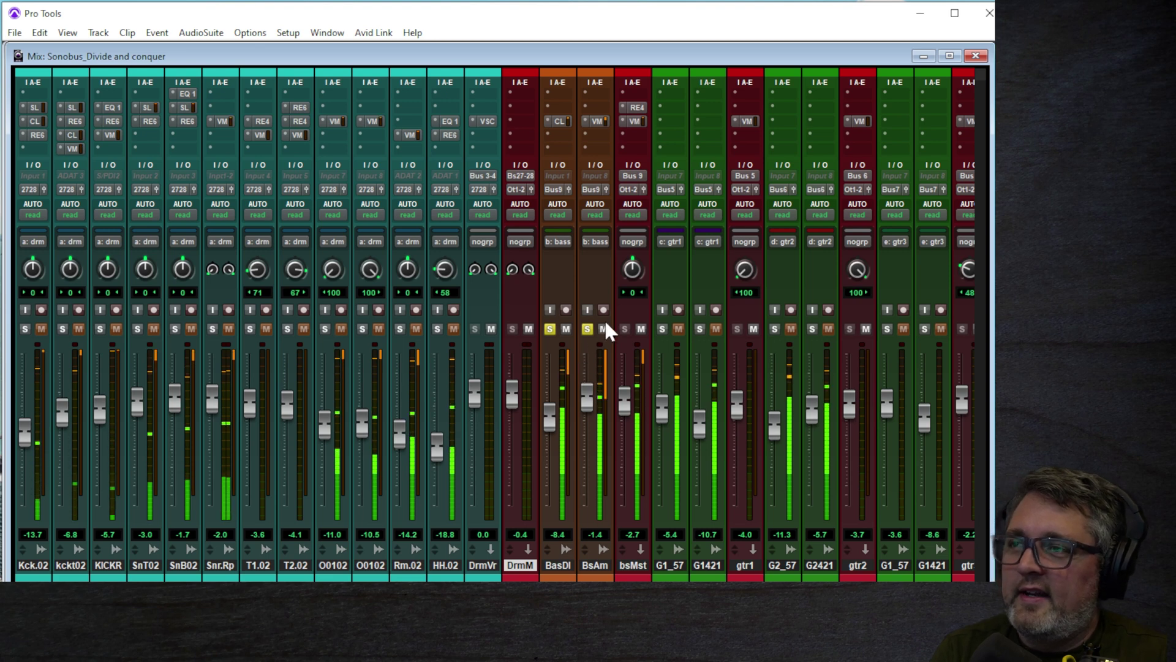
{"action": "left_click", "coordinate": [635, 567]}
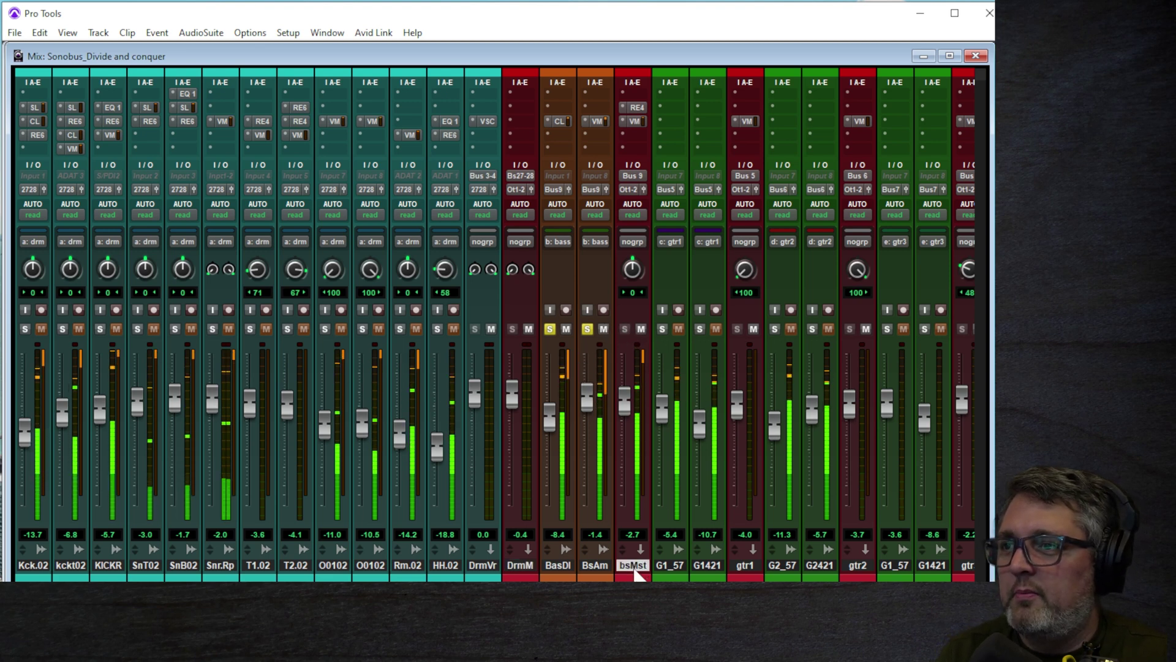
- Solo the tracks of all four guitar groups instead of the bass and play them
{"action": "left_click", "coordinate": [587, 329], "text": "alt"}
{"action": "left_click", "coordinate": [662, 329]}
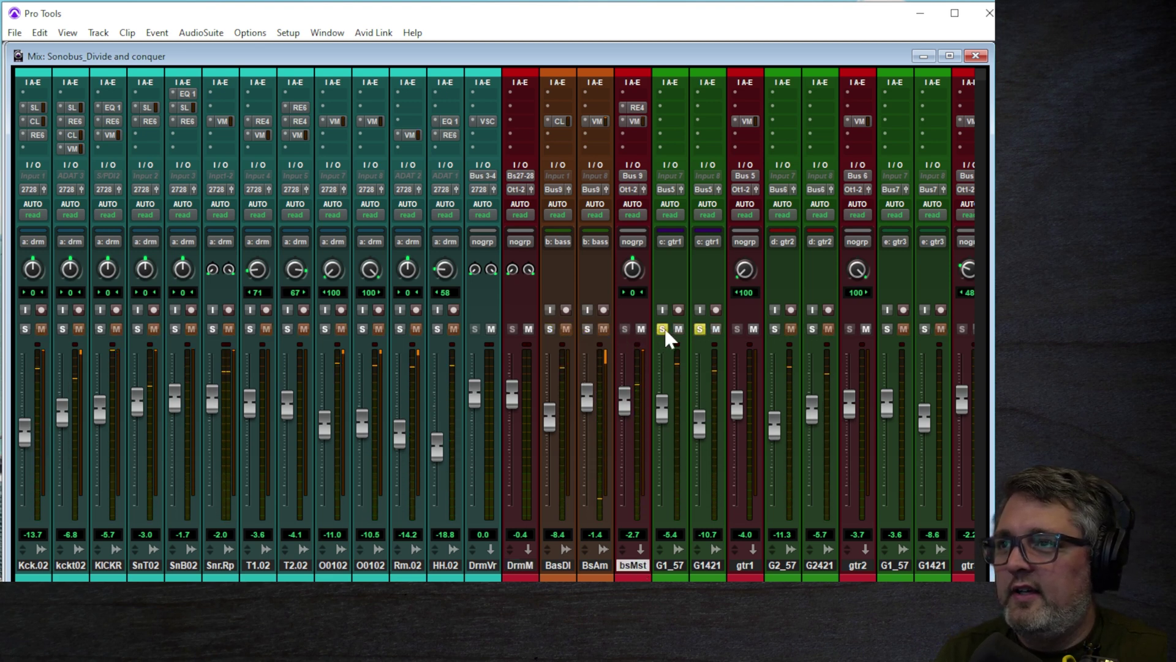
{"action": "scroll", "coordinate": [613, 569], "scroll_direction": "right", "scroll_amount": 8}
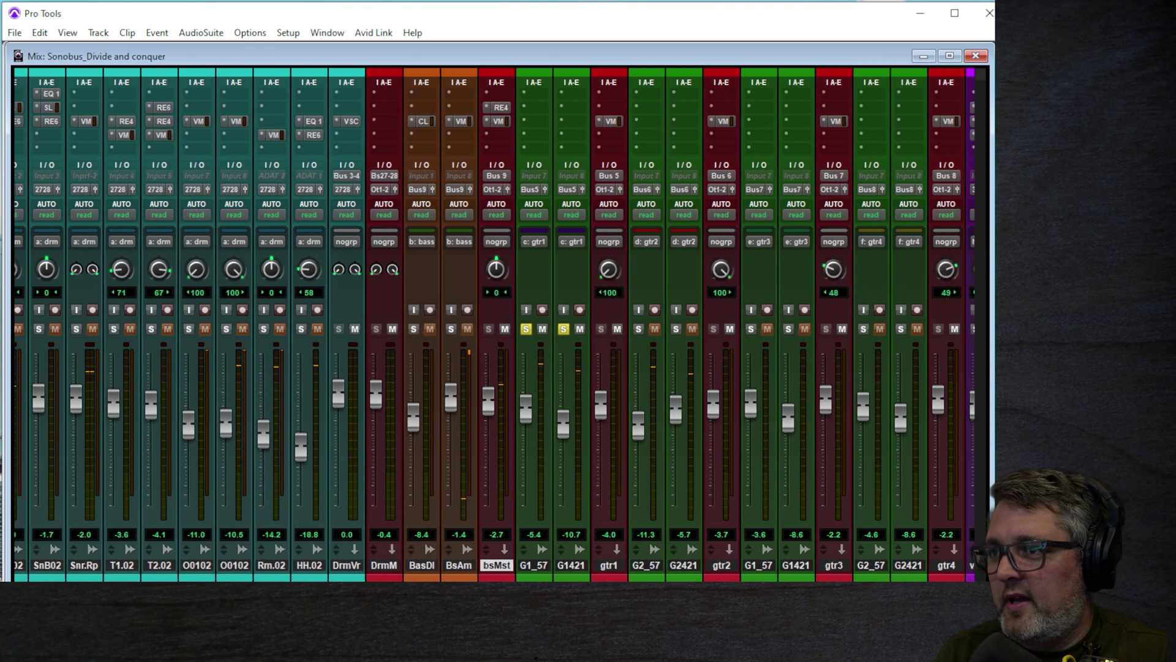
{"action": "left_click", "coordinate": [463, 329]}
{"action": "left_click", "coordinate": [576, 329]}
{"action": "left_click", "coordinate": [688, 329]}
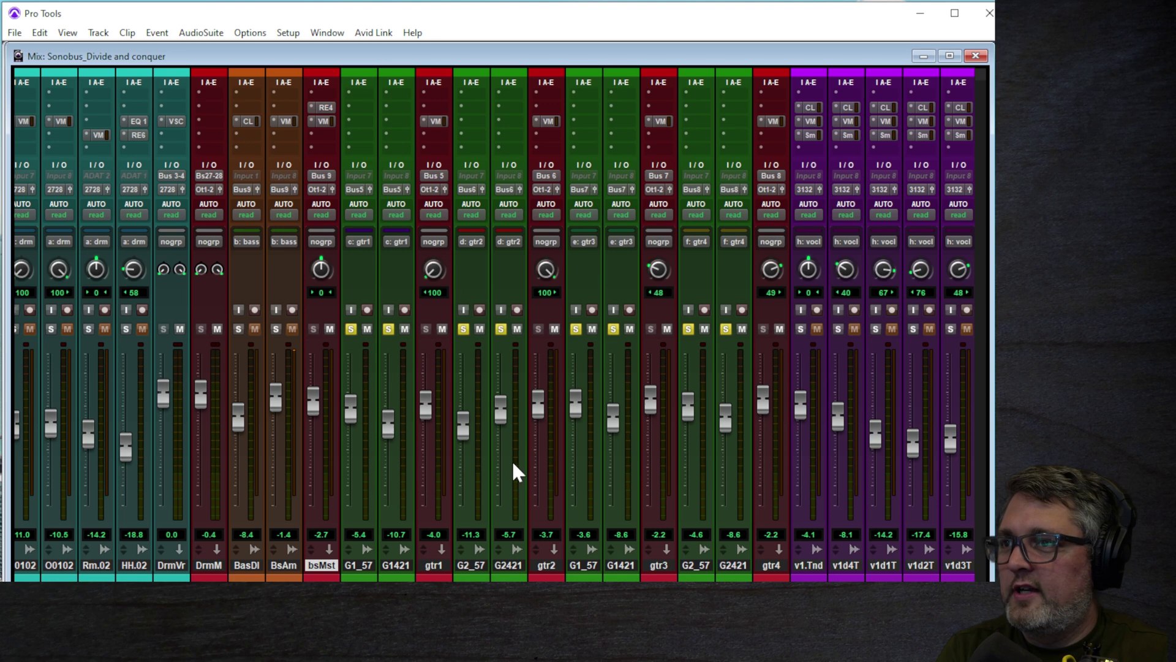
{"action": "key", "text": "space"}
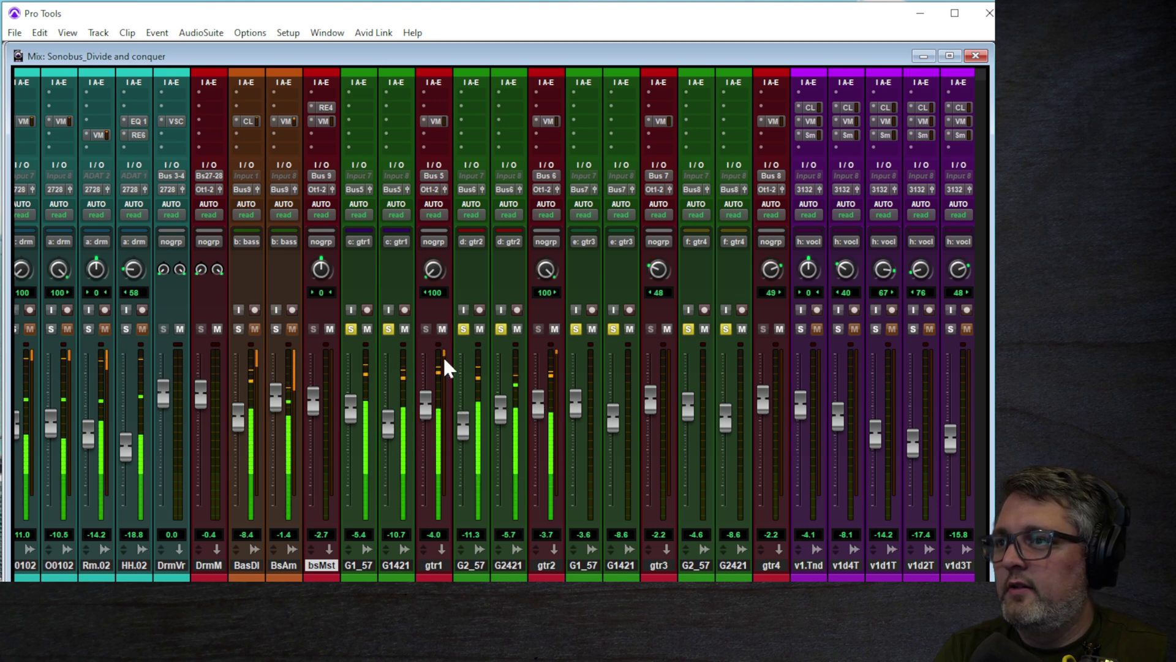
- Play the soloed guitars from verse 1 at bar 11 and view their levels in the mixer
{"action": "key", "text": "ctrl+equal"}
{"action": "scroll", "coordinate": [478, 412], "scroll_direction": "down", "scroll_amount": 4}
{"action": "key", "text": "space"}
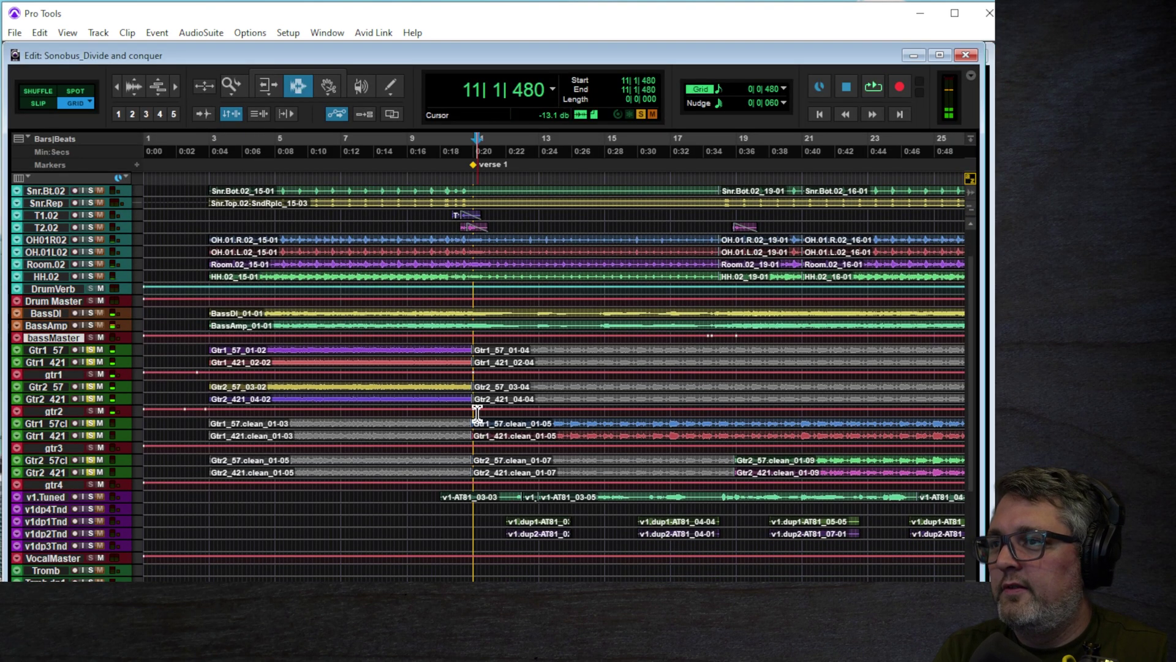
{"action": "key", "text": "space"}
{"action": "key", "text": "ctrl+equal"}
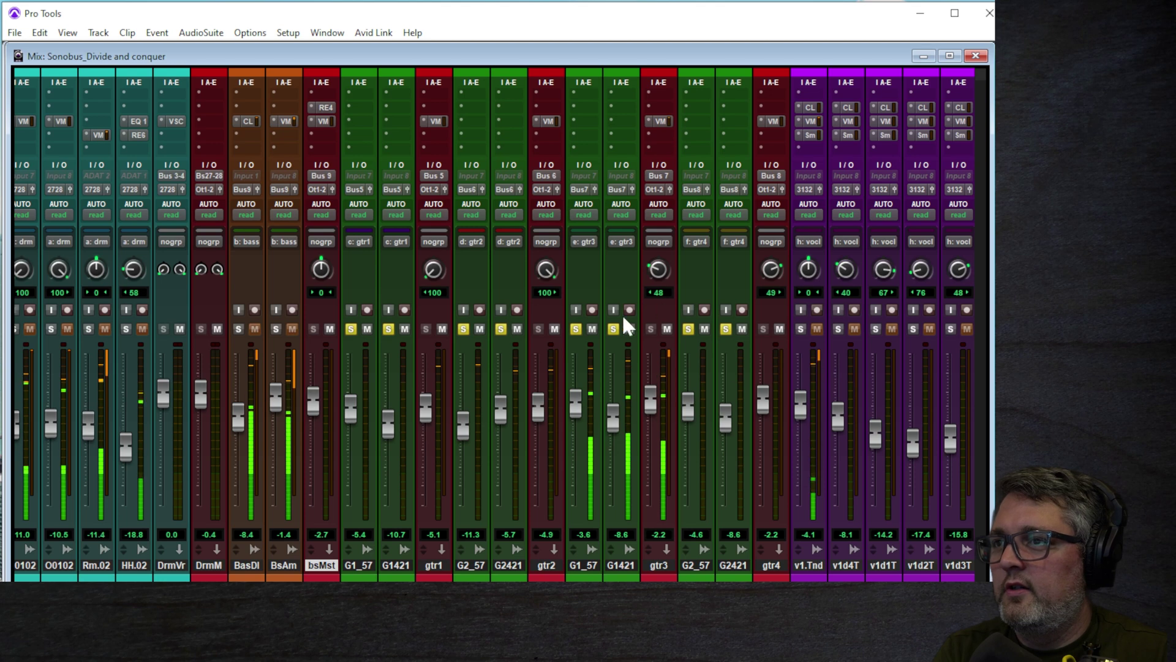
- Solo the vocal tracks in place of the guitars and play them from bar 13
{"action": "left_click", "coordinate": [615, 329]}
{"action": "left_click", "coordinate": [387, 329]}
{"action": "left_click", "coordinate": [691, 328]}
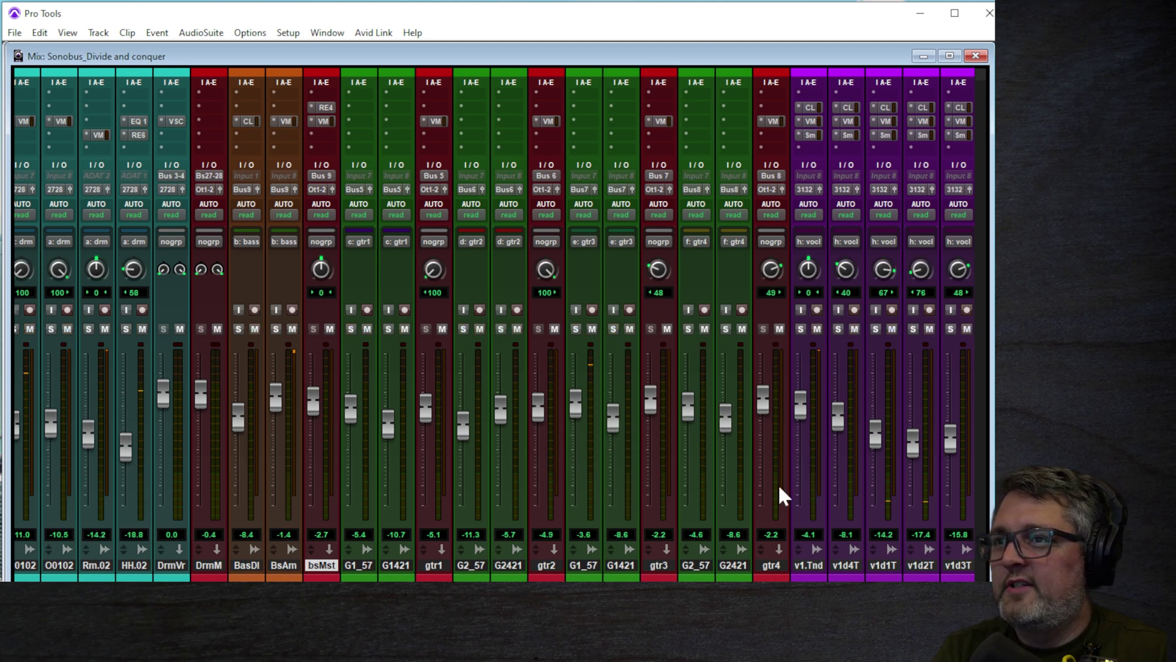
{"action": "key", "text": "ctrl+equal"}
{"action": "scroll", "coordinate": [537, 429], "scroll_direction": "down", "scroll_amount": 3}
{"action": "left_click", "coordinate": [446, 453]}
{"action": "left_click", "coordinate": [541, 451]}
{"action": "key", "text": "space"}
{"action": "key", "text": "ctrl+equal"}
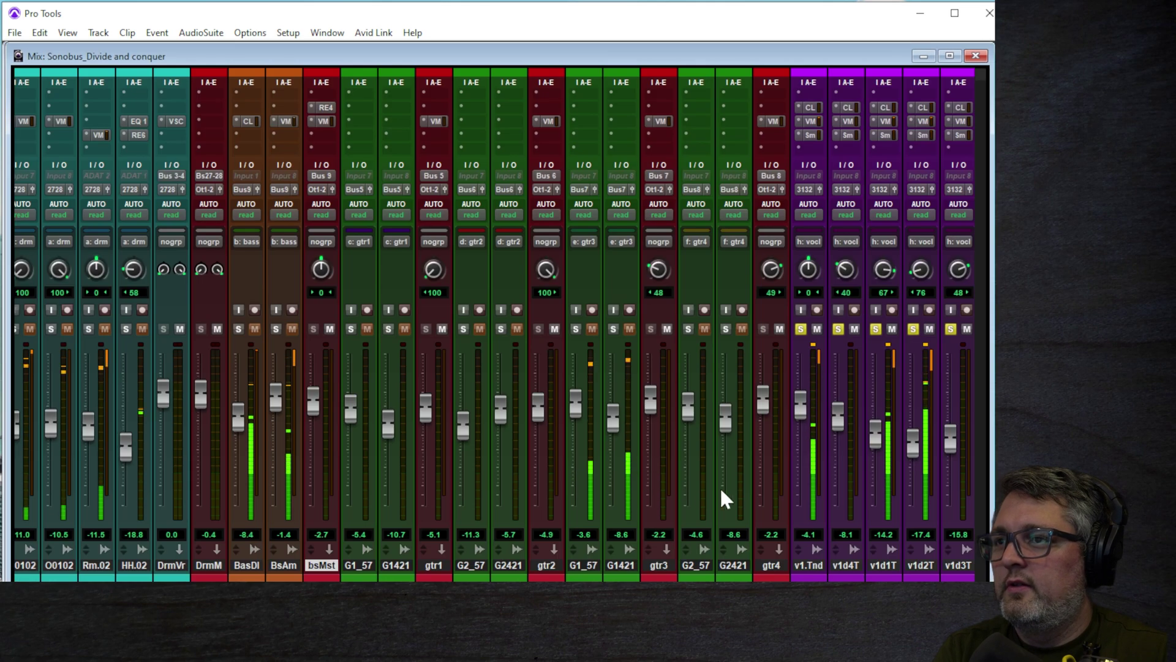
{"action": "scroll", "coordinate": [587, 378], "scroll_direction": "right", "scroll_amount": 6}
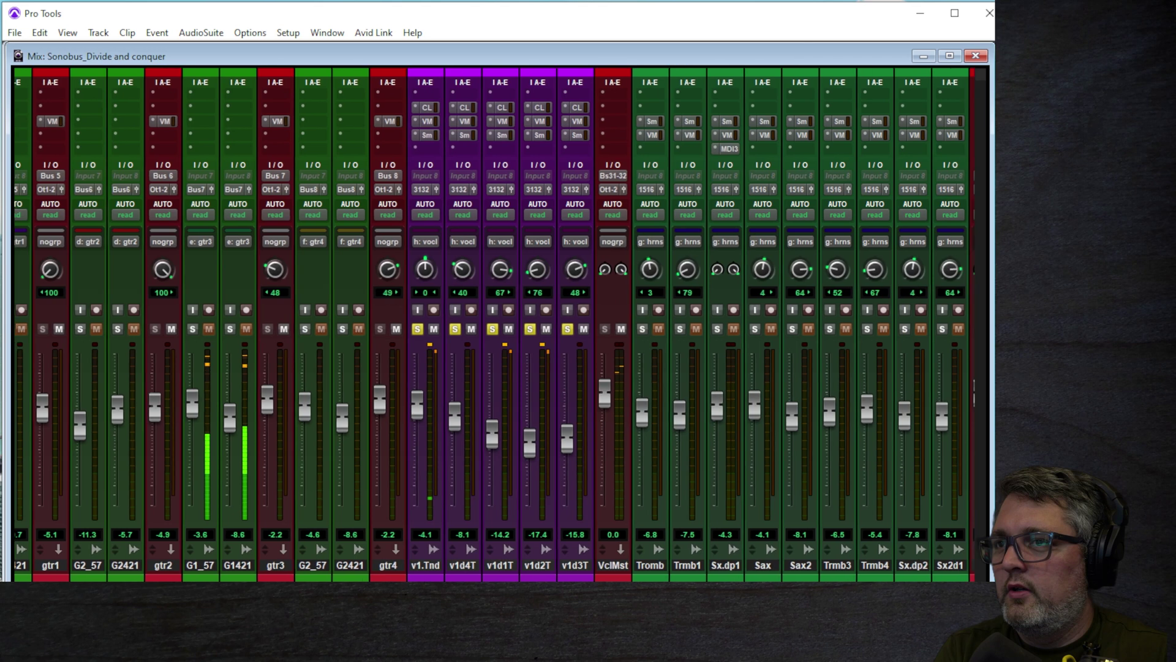
- Solo the horn tracks instead of the vocals and play them from the Location 3 marker at bar 78
{"action": "left_click", "coordinate": [522, 329]}
{"action": "left_click", "coordinate": [634, 329]}
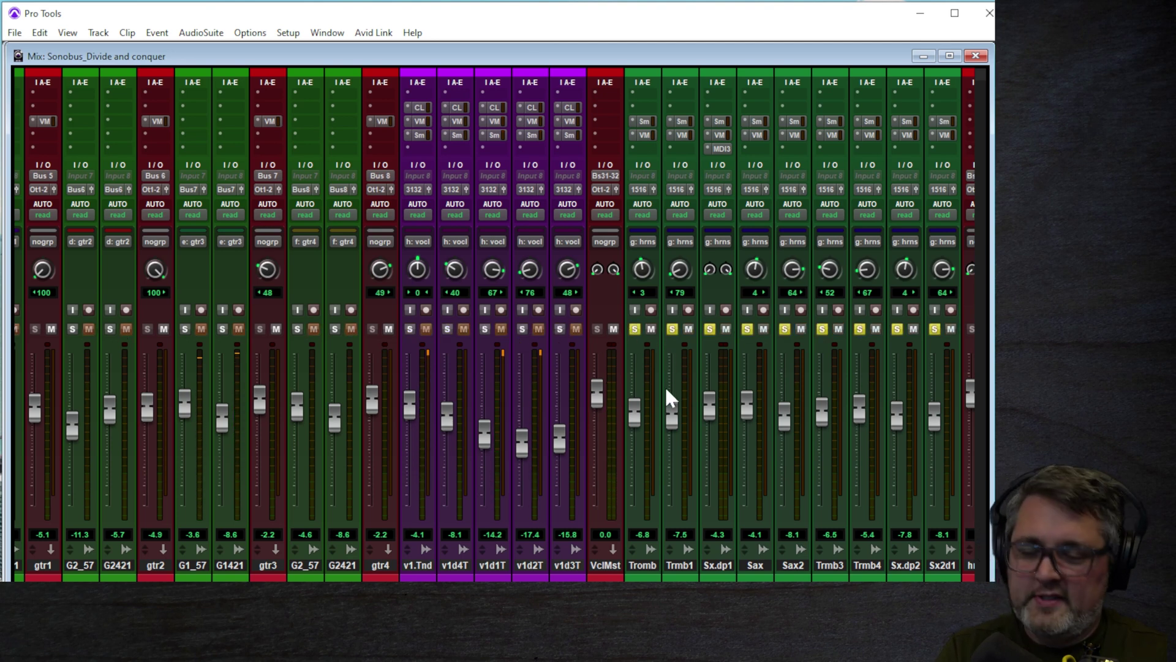
{"action": "key", "text": "ctrl+equal"}
{"action": "scroll", "coordinate": [613, 484], "scroll_direction": "down", "scroll_amount": 5}
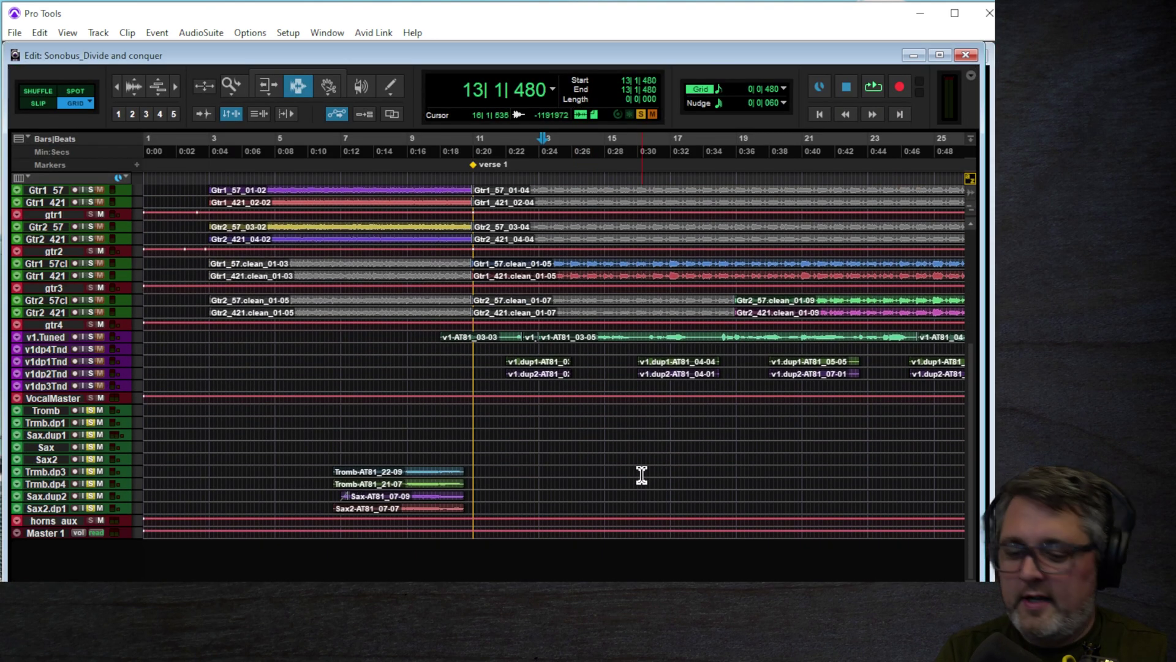
{"action": "key", "text": "ctrl+bracketleft"}
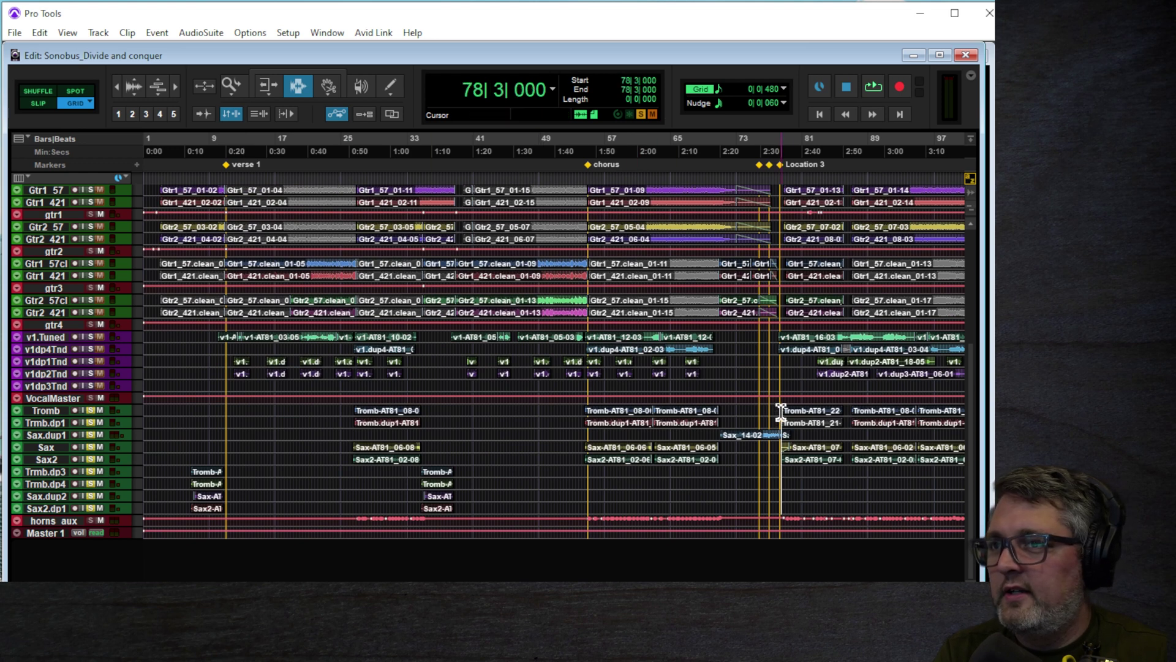
{"action": "left_click", "coordinate": [781, 410]}
{"action": "key", "text": "space"}
{"action": "key", "text": "ctrl+bracketright"}
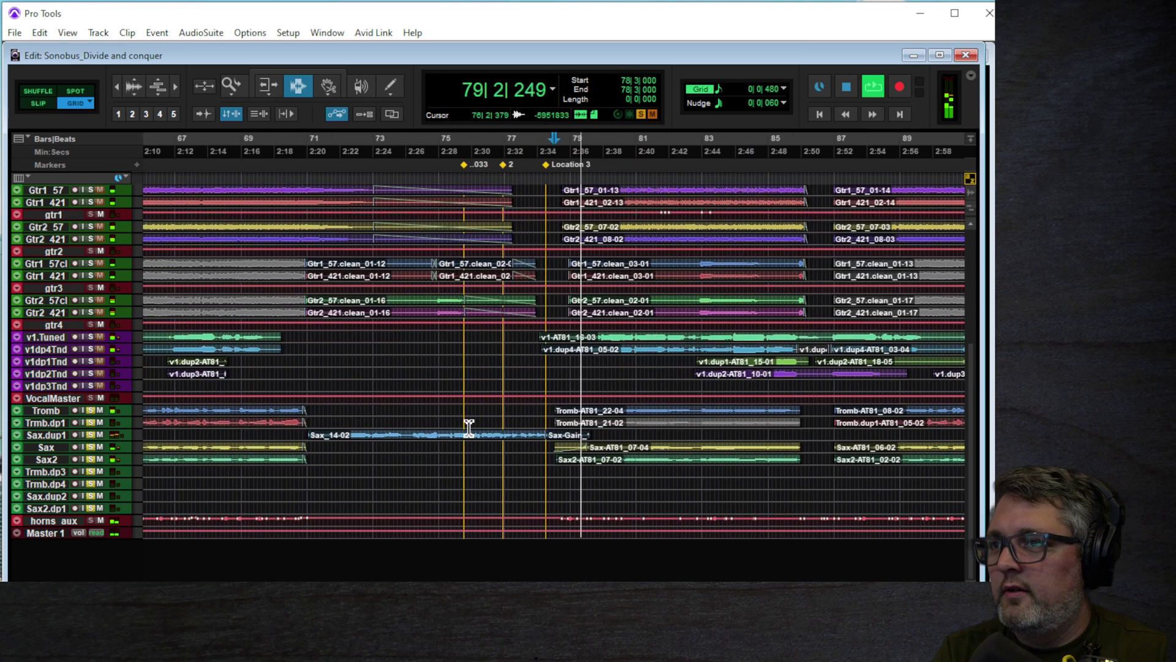
- Play the horns from just before the chorus at bar 54, and clear their solos in the mixer
{"action": "key", "text": "space"}
{"action": "left_click", "coordinate": [162, 413]}
{"action": "key", "text": "space"}
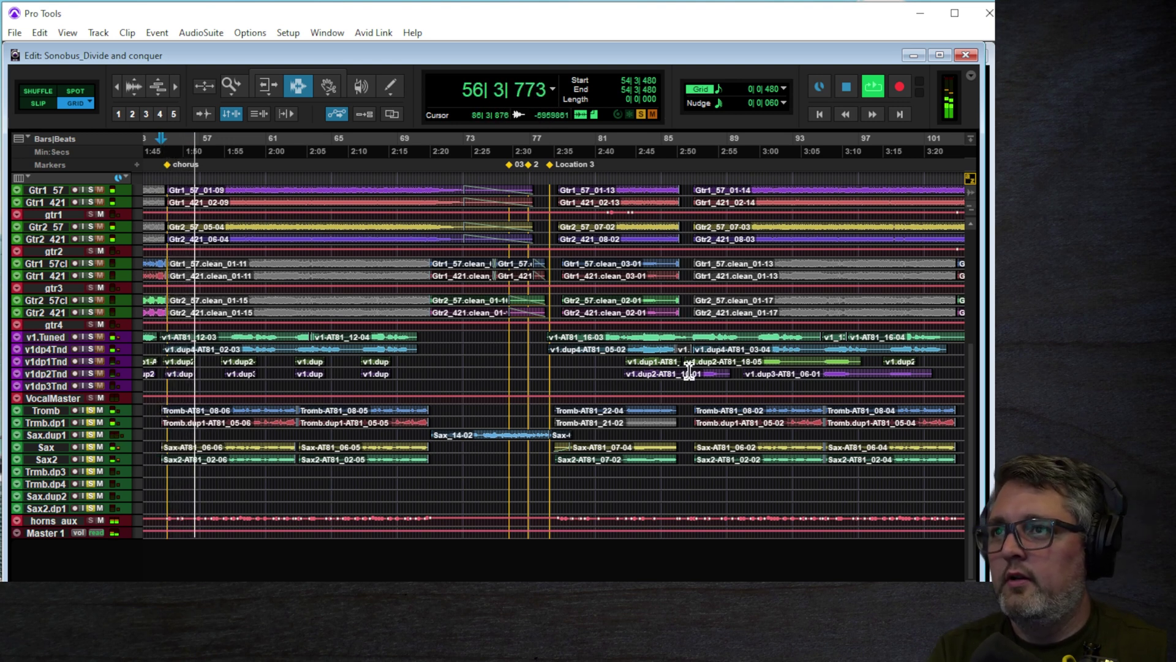
{"action": "key", "text": "ctrl+equal"}
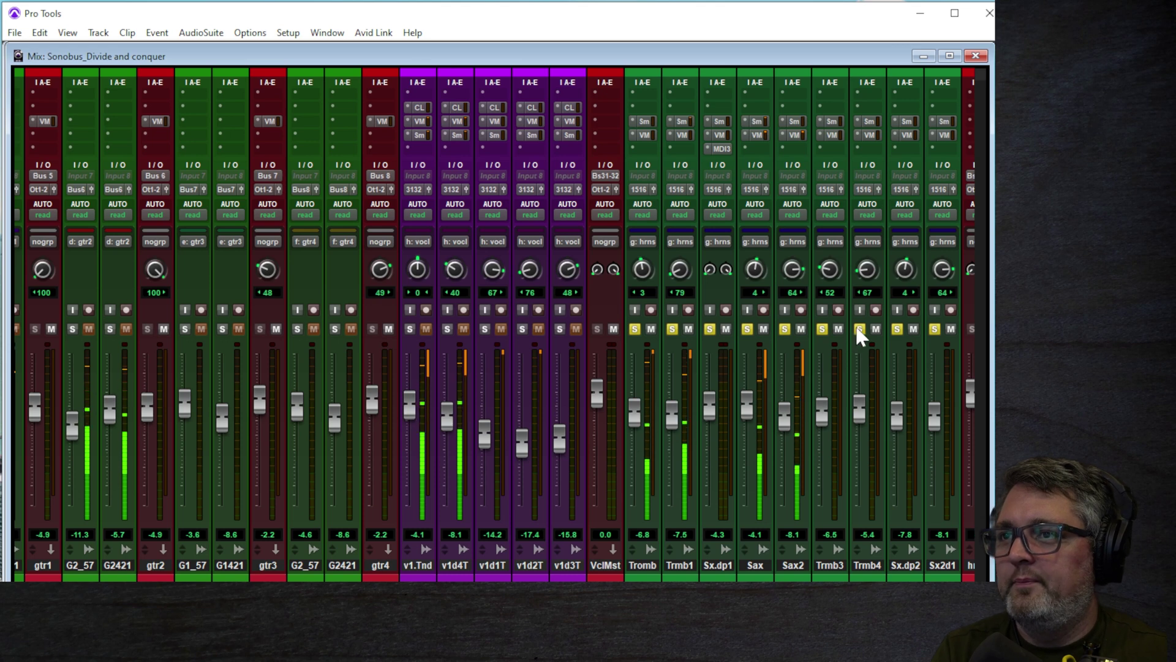
{"action": "scroll", "coordinate": [490, 325], "scroll_direction": "right", "scroll_amount": 3}
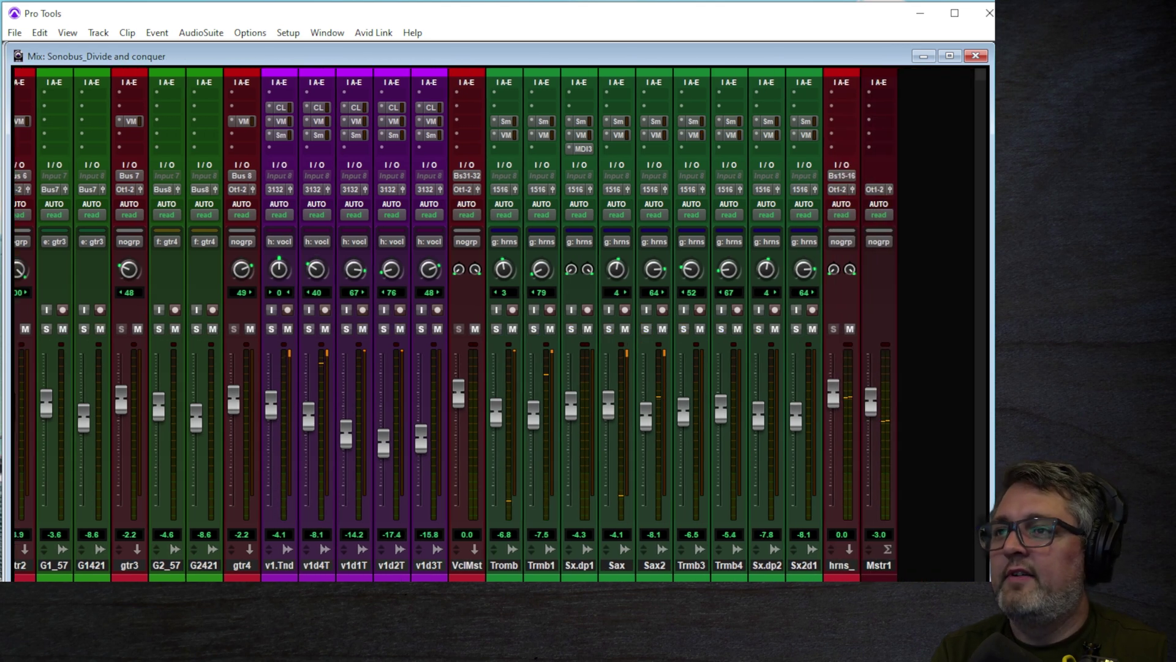
{"action": "scroll", "coordinate": [494, 325], "scroll_direction": "left", "scroll_amount": 10}
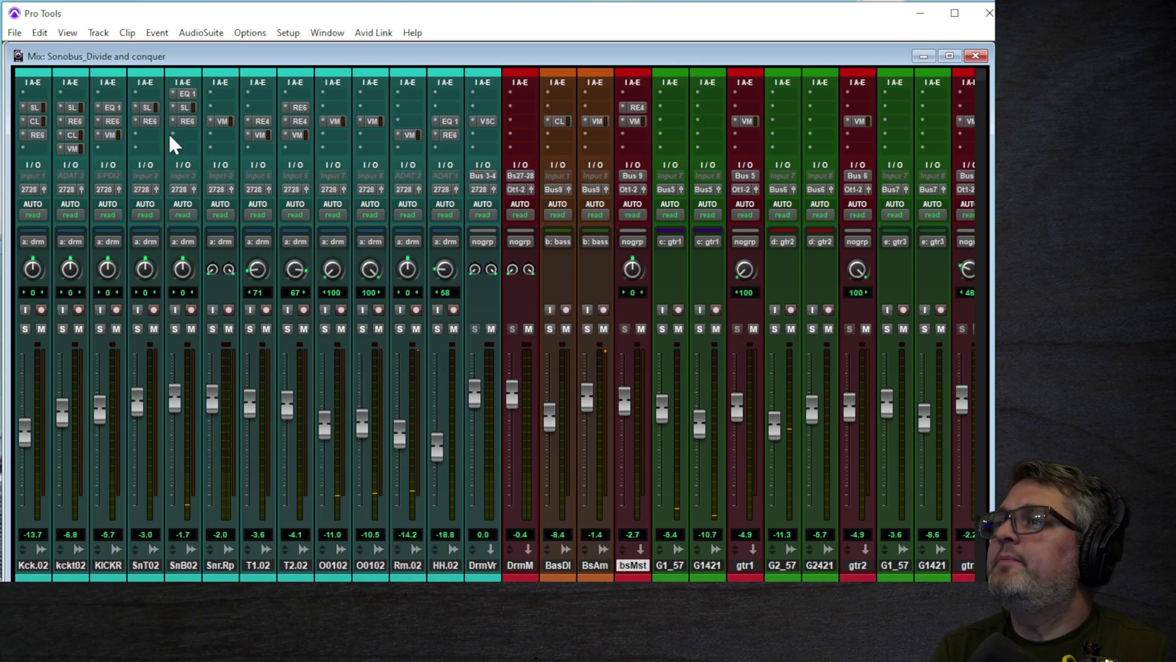
- Open the I/O Setup bus list and select the SonoBus7.1.2 path with its sub-paths
{"action": "left_click", "coordinate": [286, 32]}
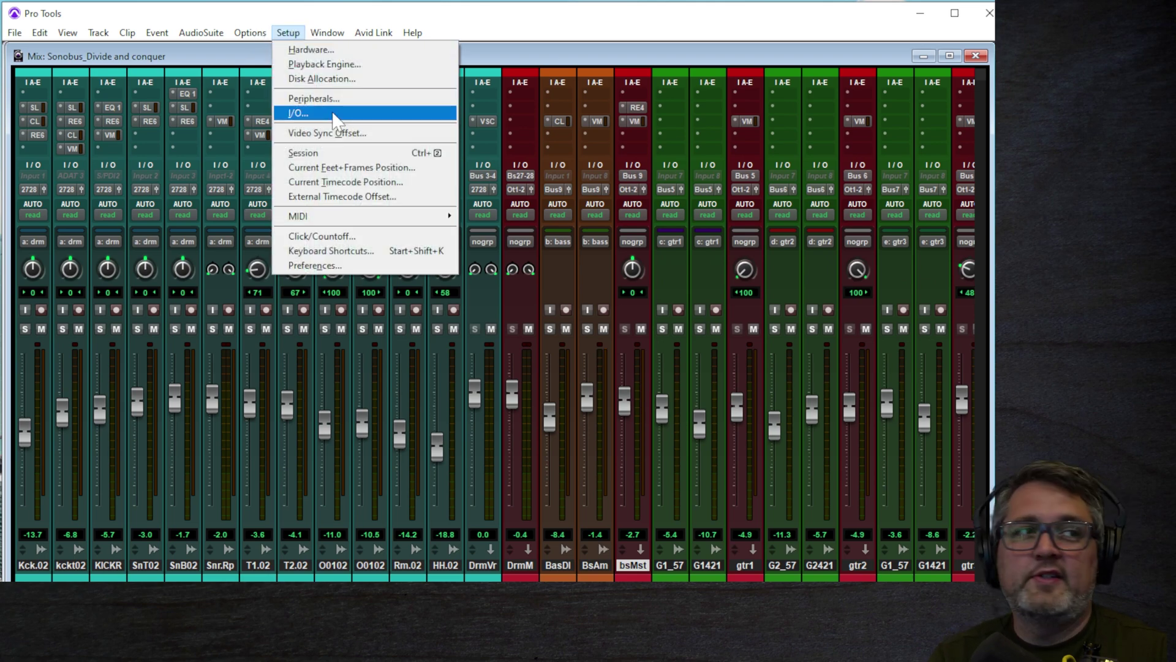
{"action": "left_click", "coordinate": [333, 116]}
{"action": "scroll", "coordinate": [384, 405], "scroll_direction": "down", "scroll_amount": 1}
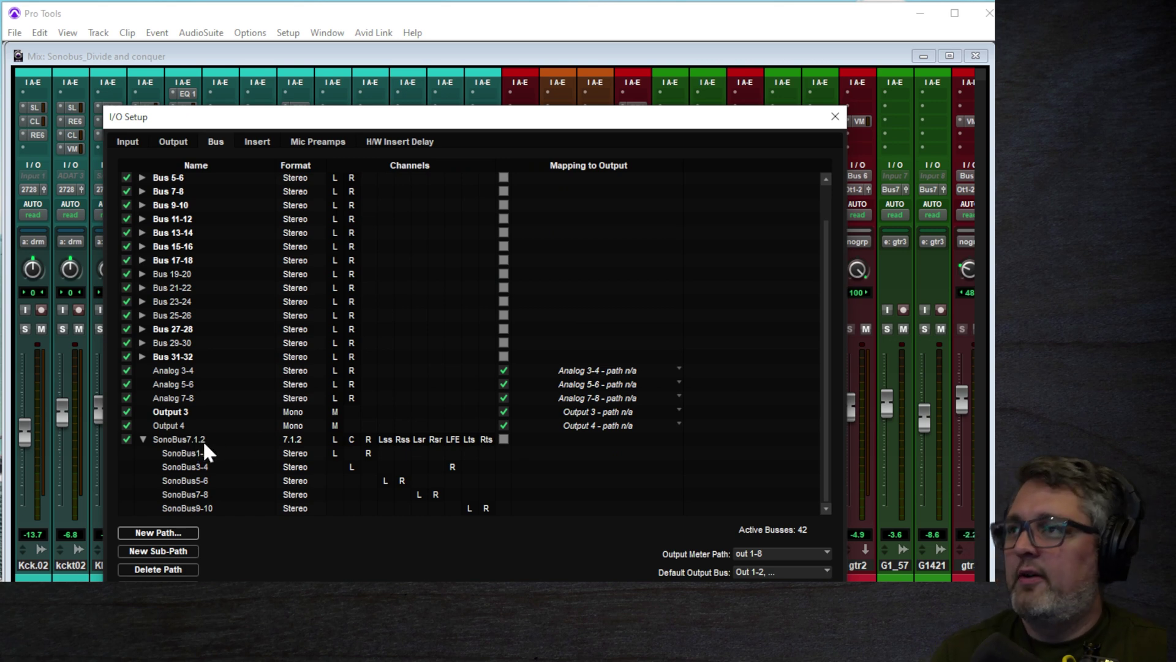
{"action": "left_click_drag", "start_coordinate": [238, 123], "coordinate": [236, 94]}
{"action": "left_click", "coordinate": [196, 409]}
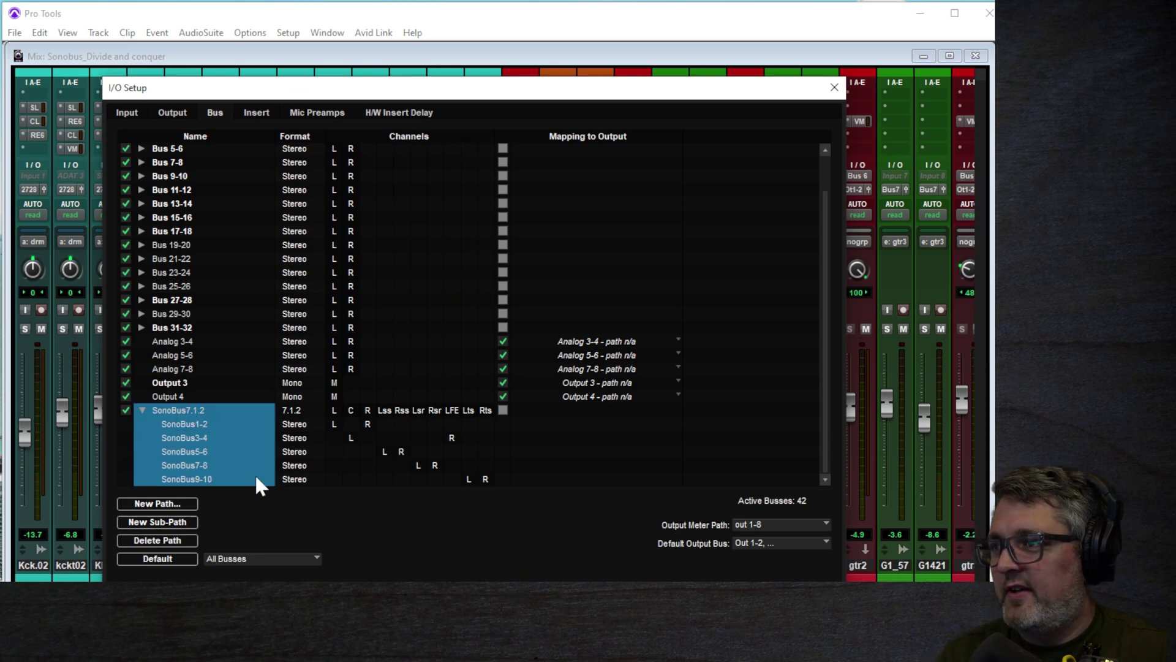
- Create one new 7.1.2 bus path named SB
{"action": "left_click", "coordinate": [158, 505]}
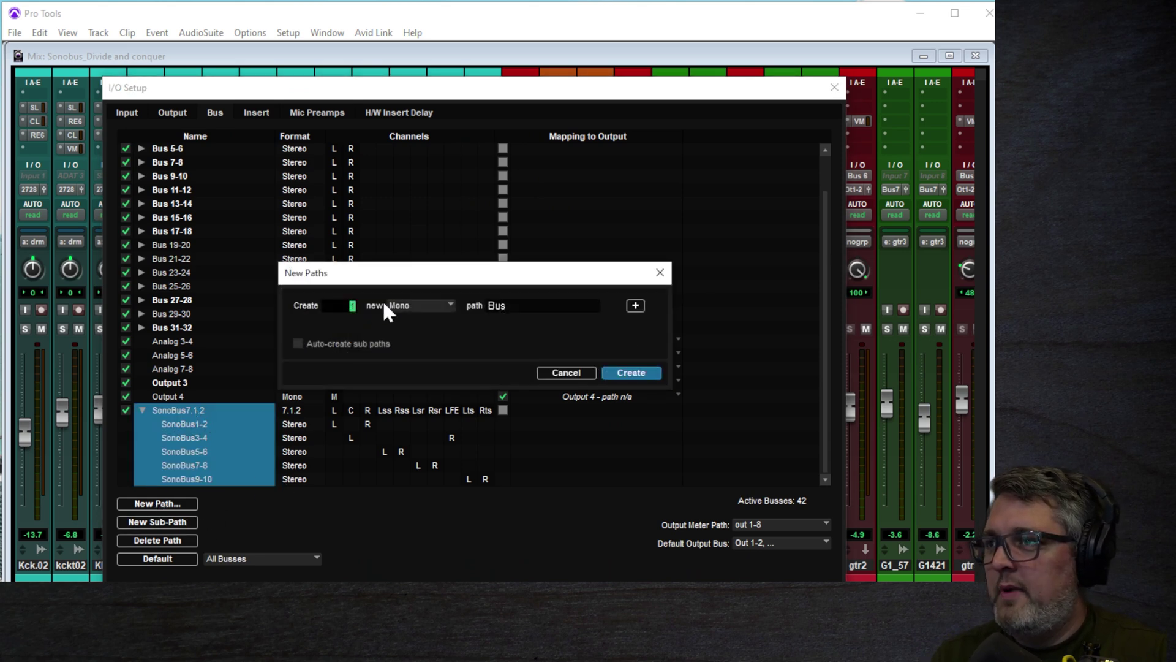
{"action": "left_click", "coordinate": [404, 305]}
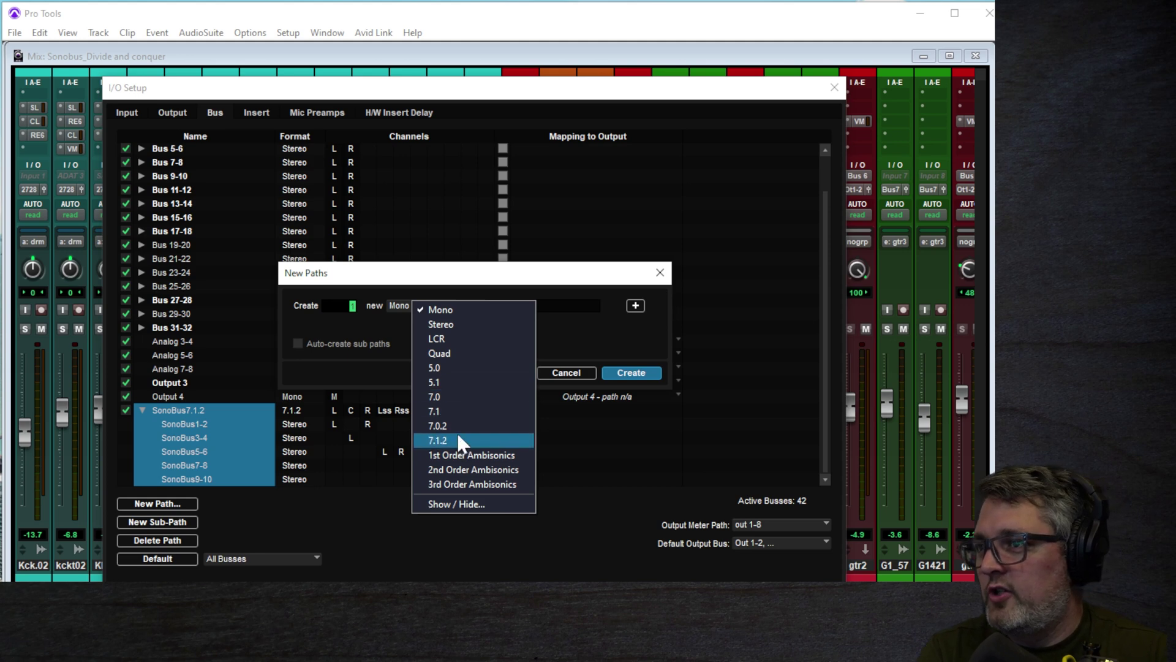
{"action": "left_click", "coordinate": [434, 441]}
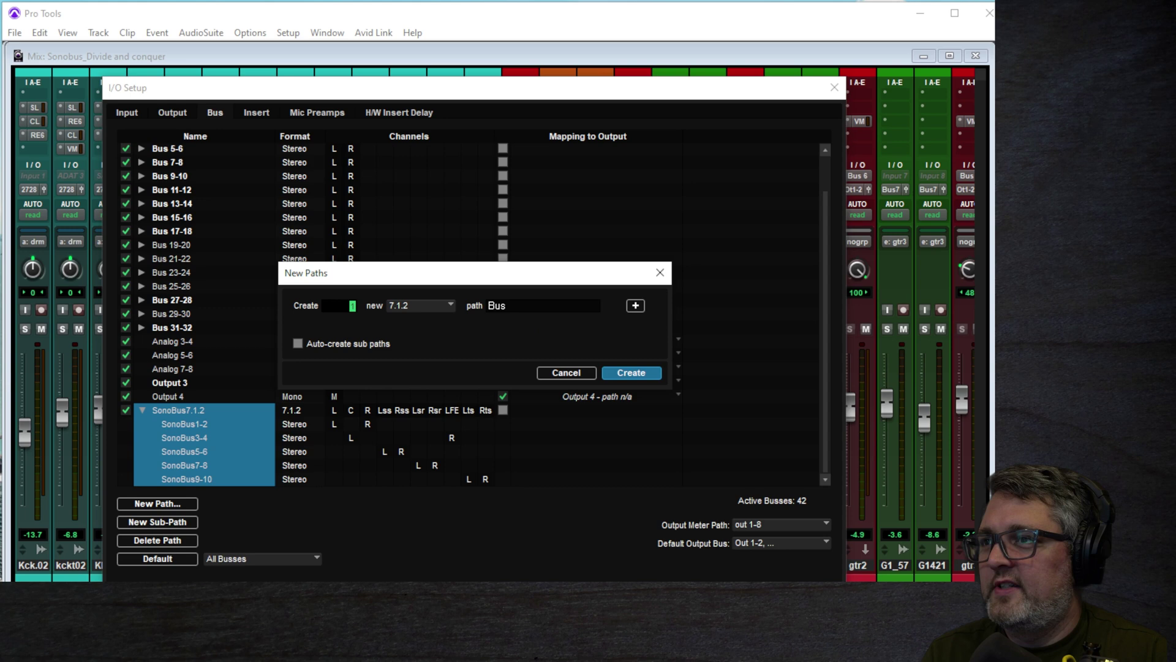
{"action": "key", "text": "Tab"}
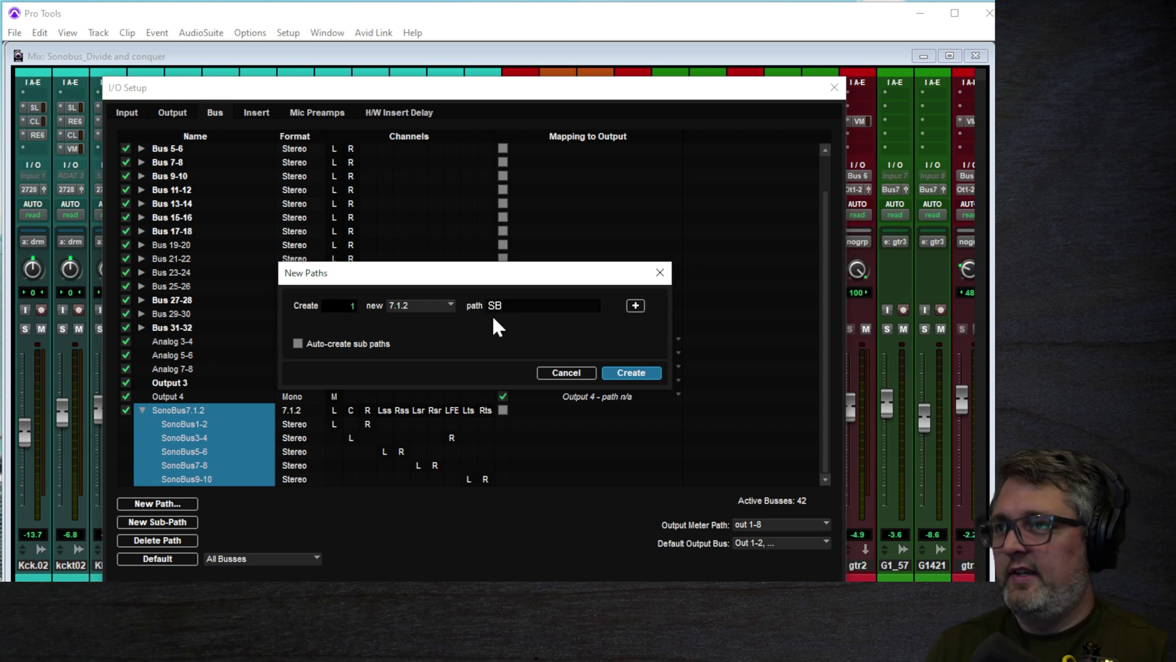
{"action": "left_click", "coordinate": [636, 373]}
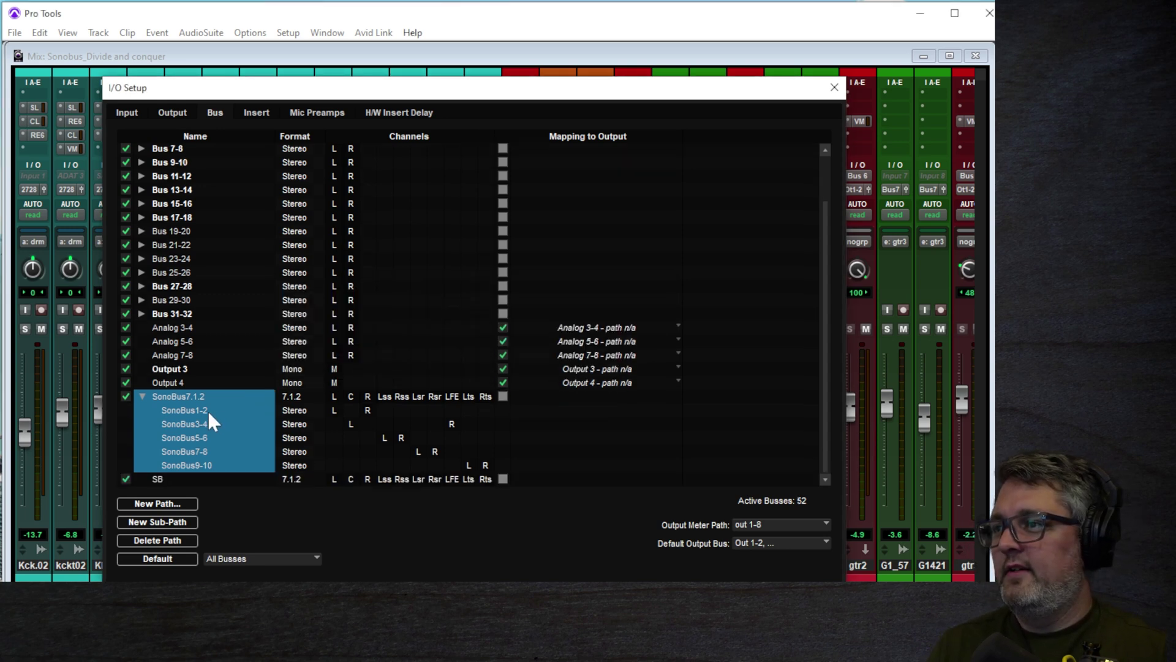
- Add one stereo sub-path named SB 1-2 under the SB bus
{"action": "left_click", "coordinate": [175, 479]}
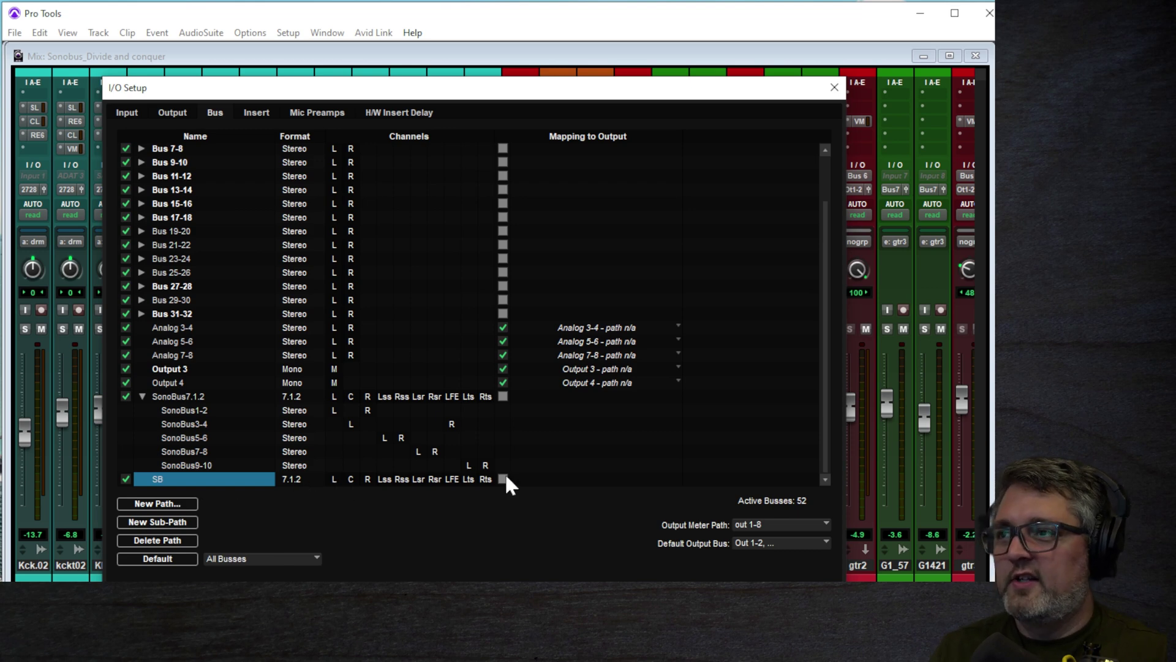
{"action": "left_click", "coordinate": [174, 522]}
{"action": "left_click", "coordinate": [422, 311]}
{"action": "left_click", "coordinate": [447, 329]}
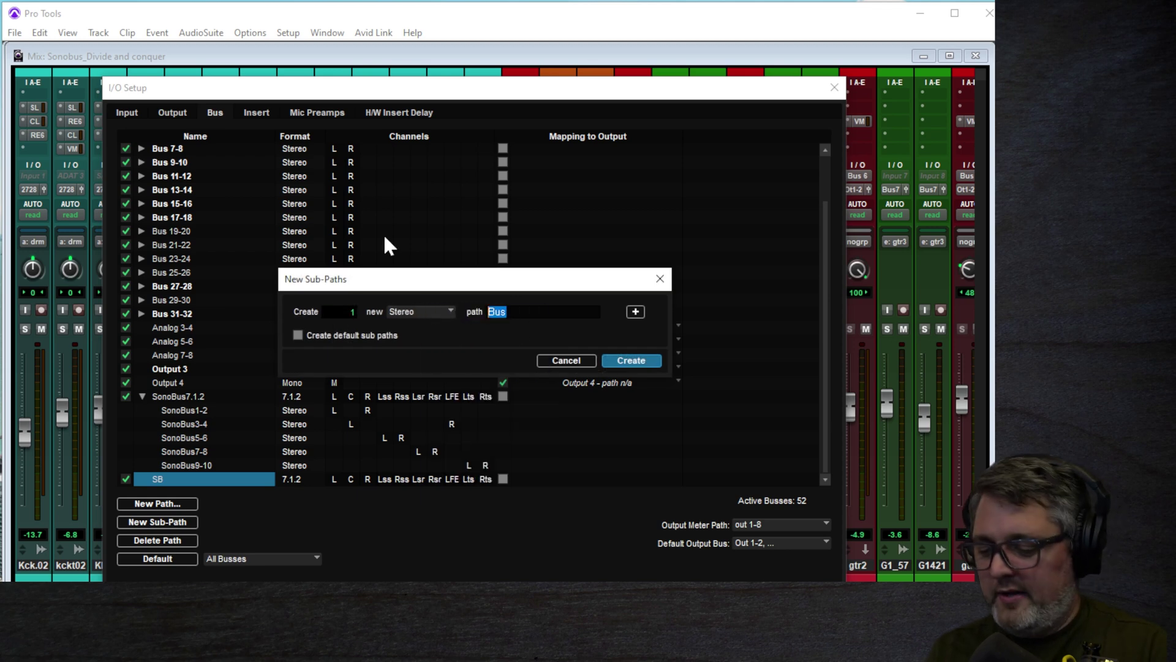
{"action": "type", "text": "SB 1-2"}
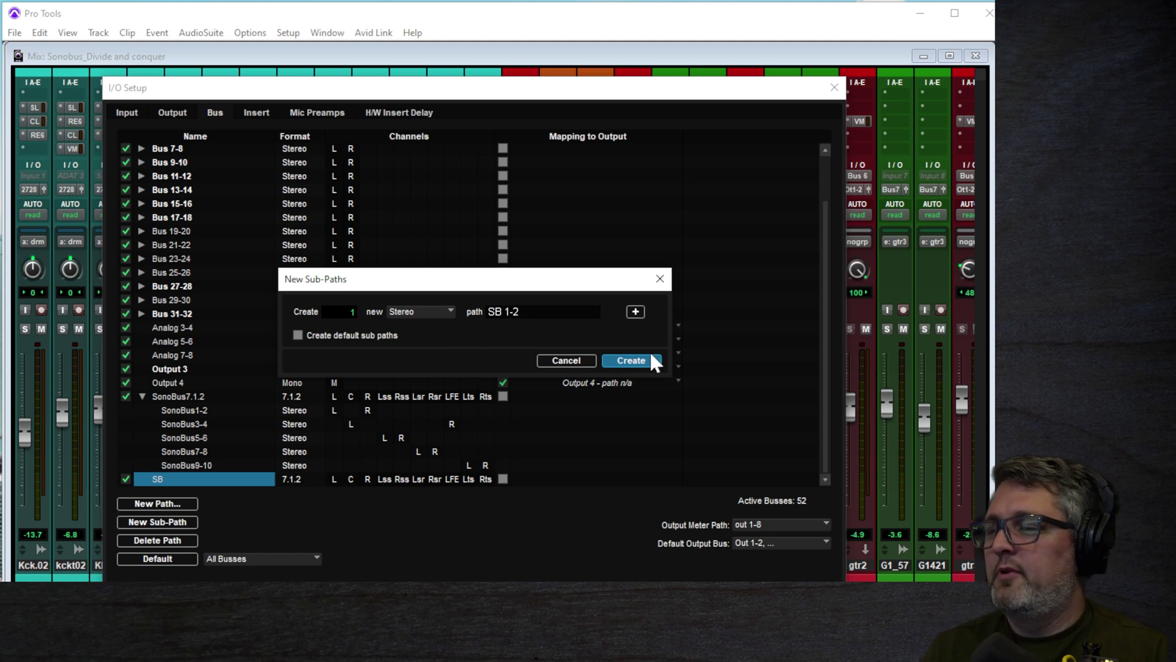
{"action": "left_click", "coordinate": [637, 362]}
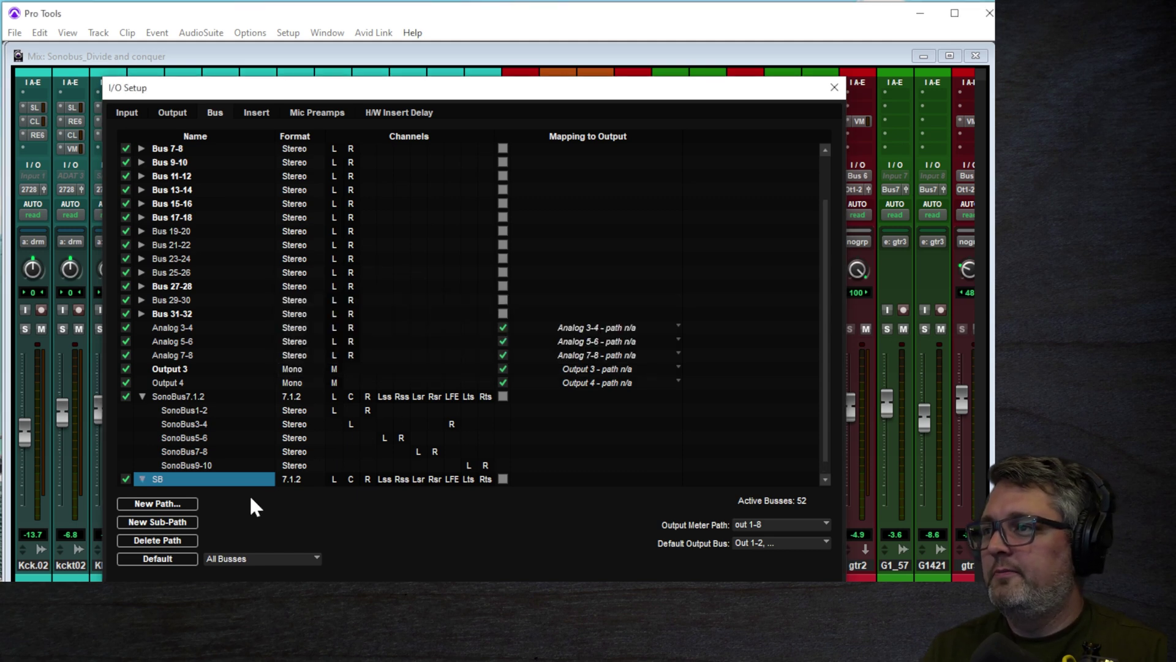
- Add one stereo sub-path named SB 3-4 under the SB bus
{"action": "left_click", "coordinate": [160, 522]}
{"action": "left_click", "coordinate": [420, 311]}
{"action": "left_click", "coordinate": [432, 328]}
{"action": "left_click", "coordinate": [553, 306]}
{"action": "type", "text": "SB"}
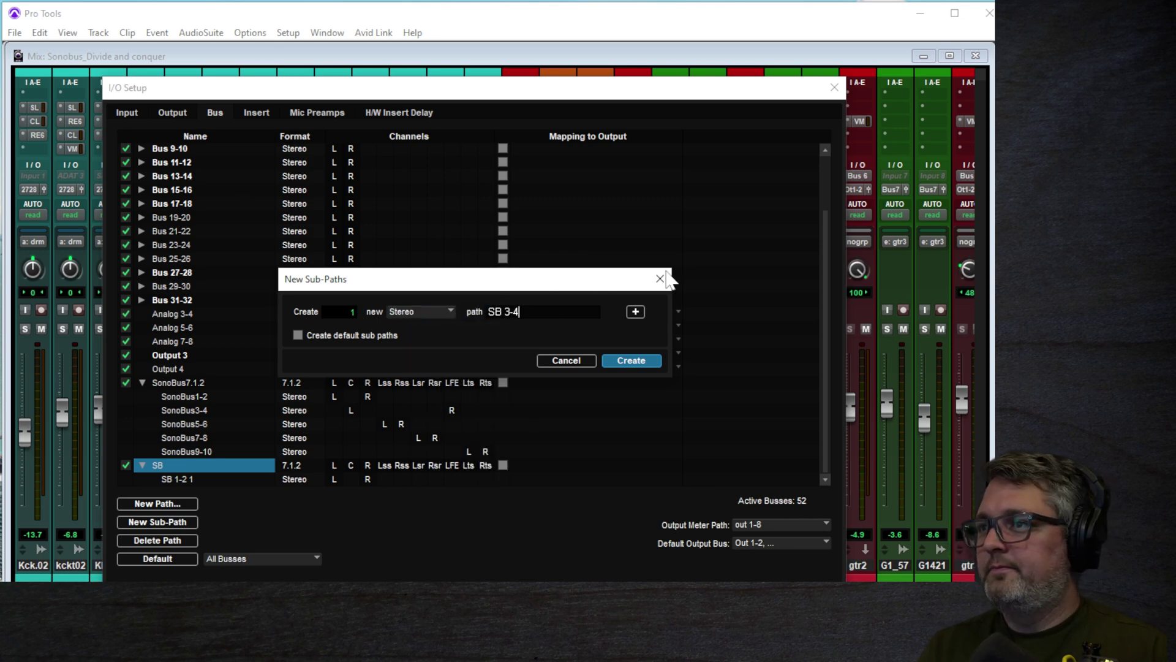
{"action": "type", "text": " 3-4"}
{"action": "key", "text": "Return"}
- Add one stereo sub-path named SB 5-6 under the SB bus
{"action": "left_click", "coordinate": [158, 522]}
{"action": "left_click", "coordinate": [417, 311]}
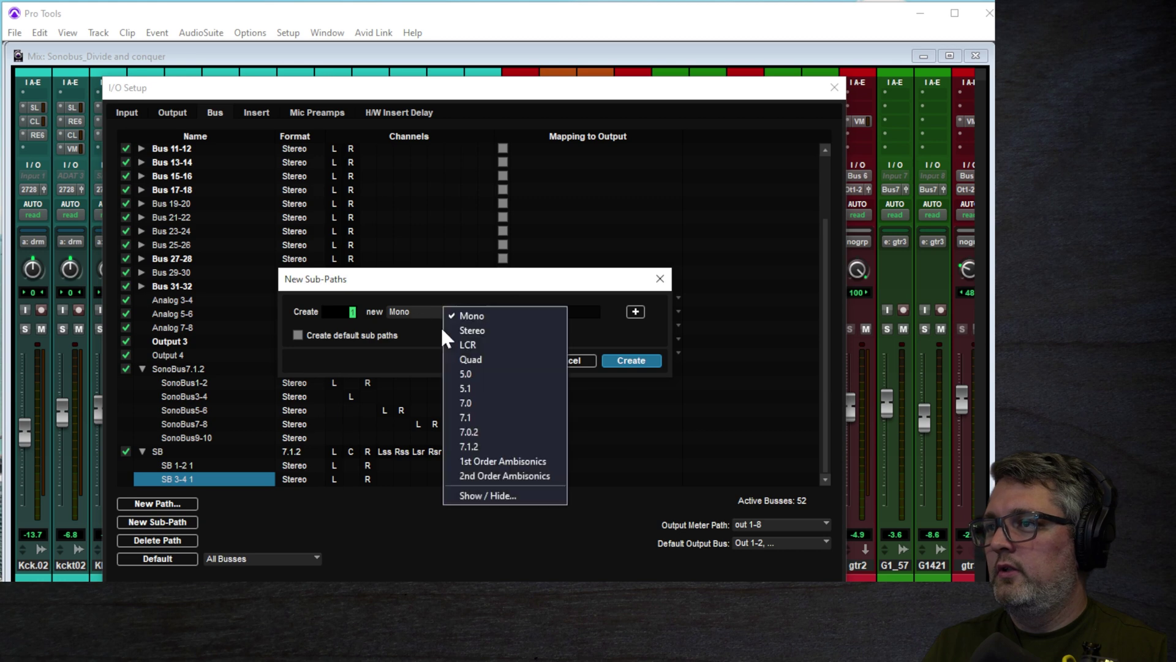
{"action": "left_click", "coordinate": [481, 330]}
{"action": "left_click", "coordinate": [528, 312]}
{"action": "type", "text": "SB "}
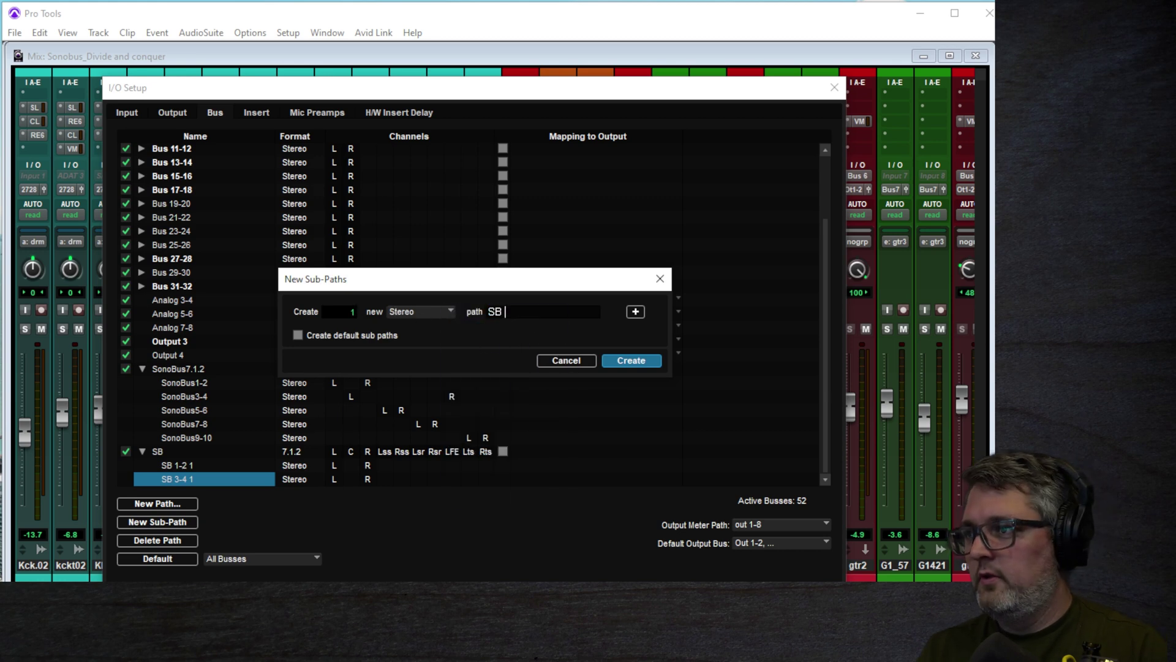
{"action": "type", "text": "5-6"}
{"action": "left_click", "coordinate": [623, 360]}
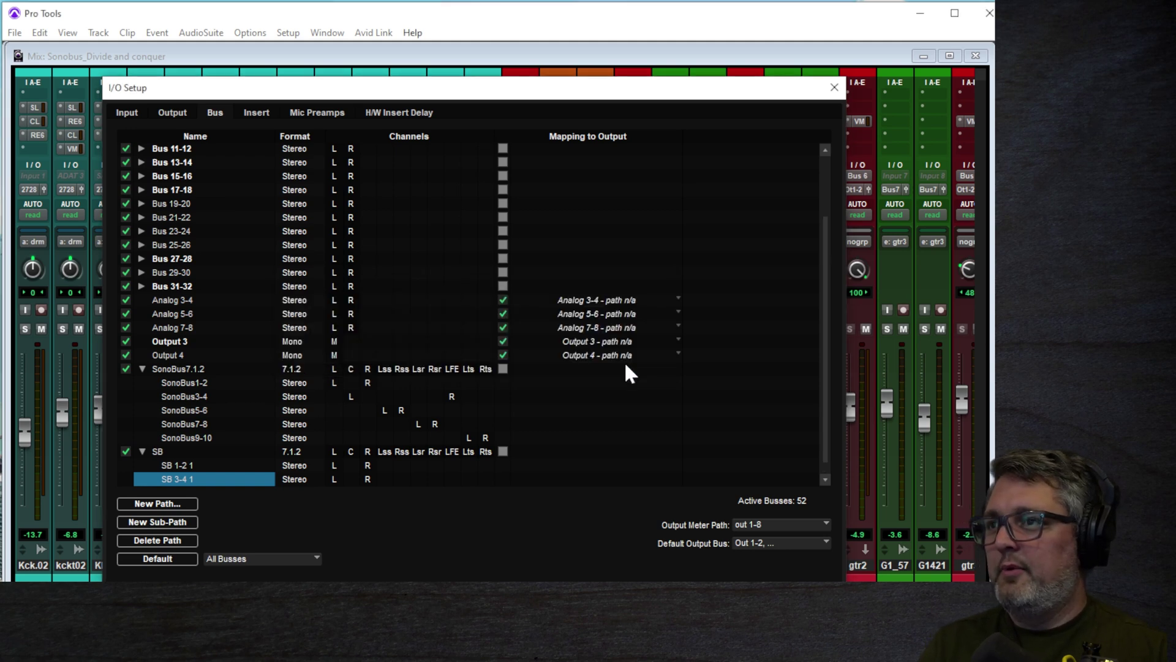
- Add one stereo sub-path named SB 7-8 under the SB bus
{"action": "scroll", "coordinate": [246, 393], "scroll_direction": "down", "scroll_amount": 1}
{"action": "left_click", "coordinate": [197, 480]}
{"action": "left_click", "coordinate": [172, 522]}
{"action": "left_click", "coordinate": [417, 311]}
{"action": "left_click", "coordinate": [459, 331]}
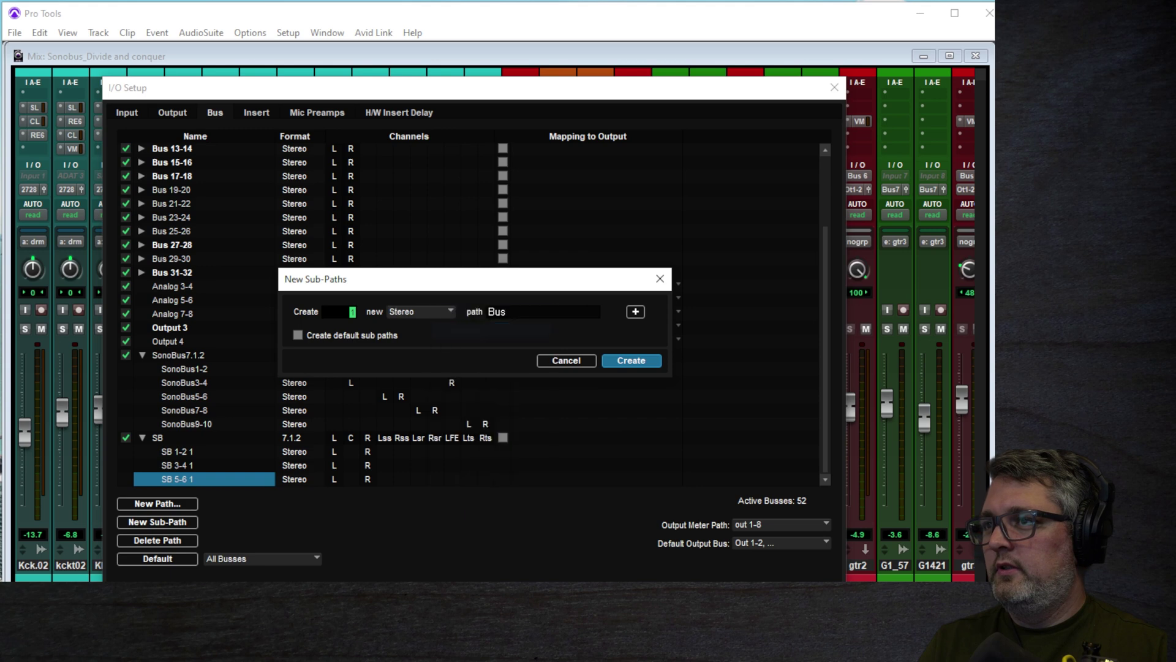
{"action": "type", "text": "SB"}
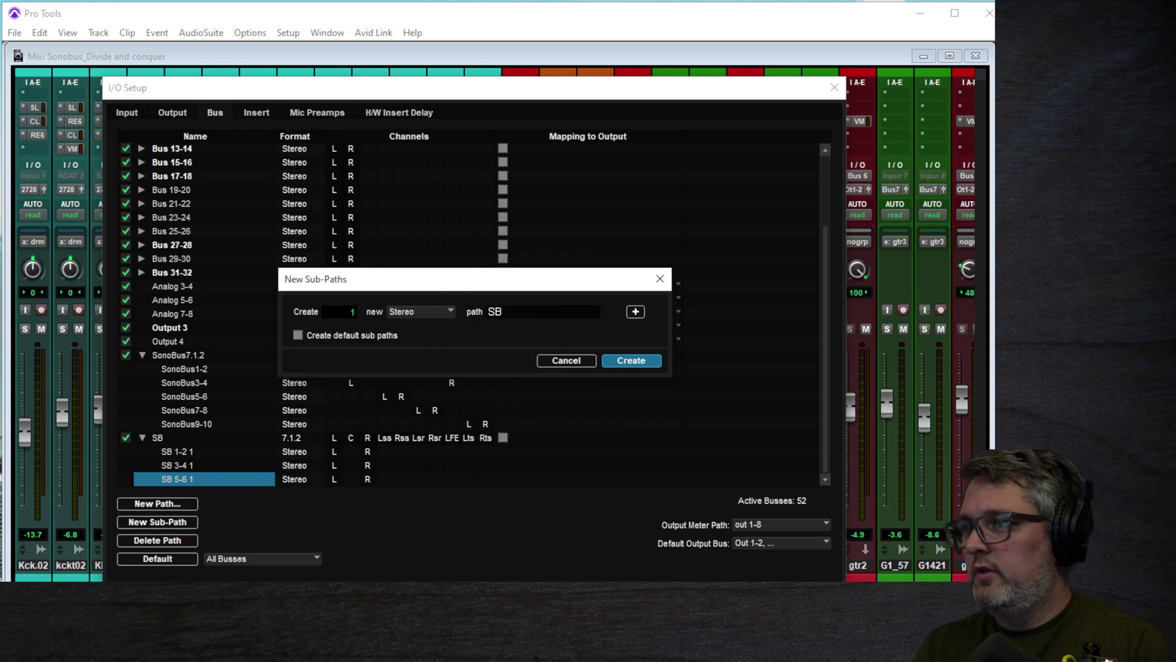
{"action": "type", "text": " 78"}
{"action": "key", "text": "BackSpace"}
{"action": "type", "text": "-8"}
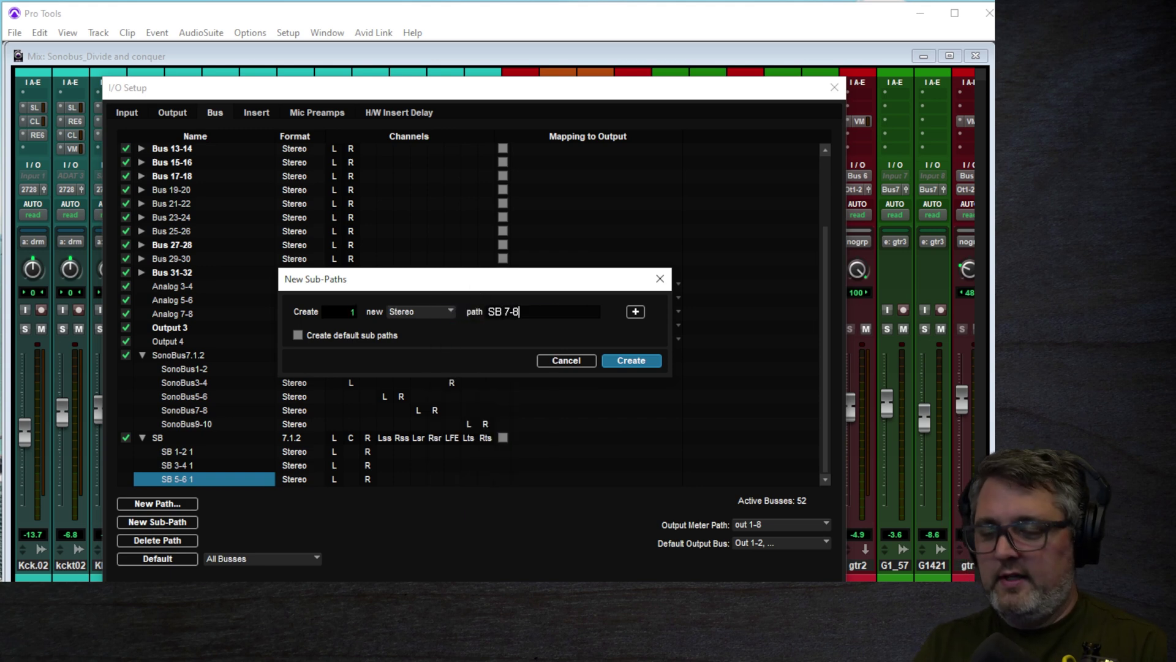
{"action": "left_click", "coordinate": [631, 360]}
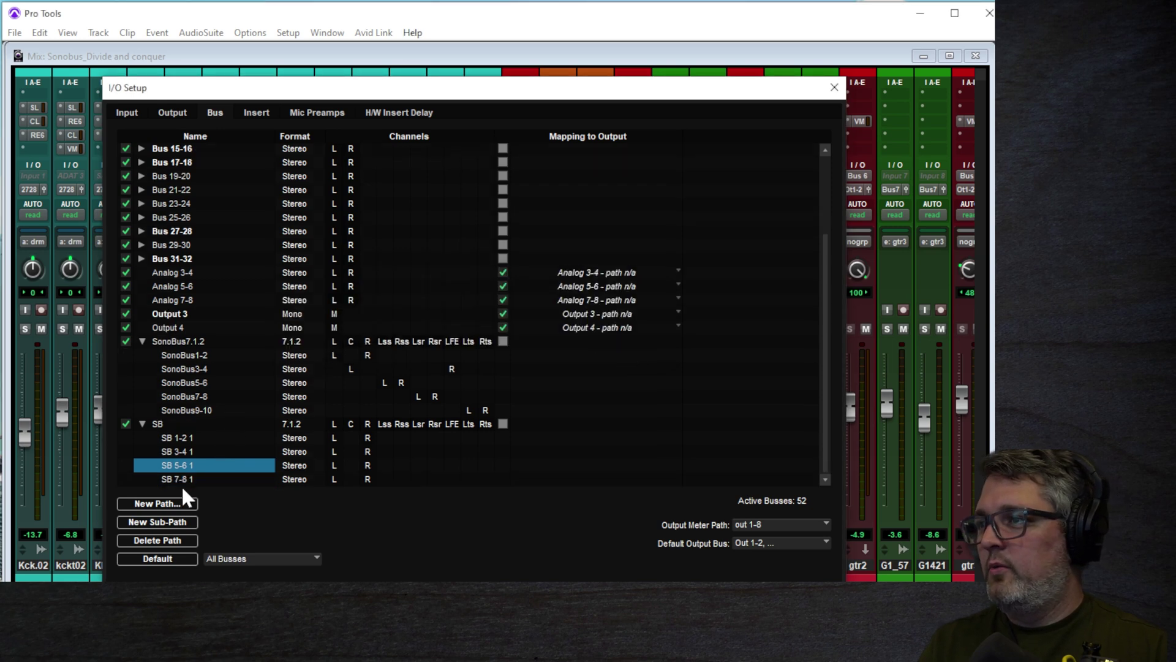
- Add one stereo sub-path named SB 9-10 under the SB bus
{"action": "left_click", "coordinate": [174, 522]}
{"action": "left_click", "coordinate": [427, 313]}
{"action": "left_click", "coordinate": [441, 330]}
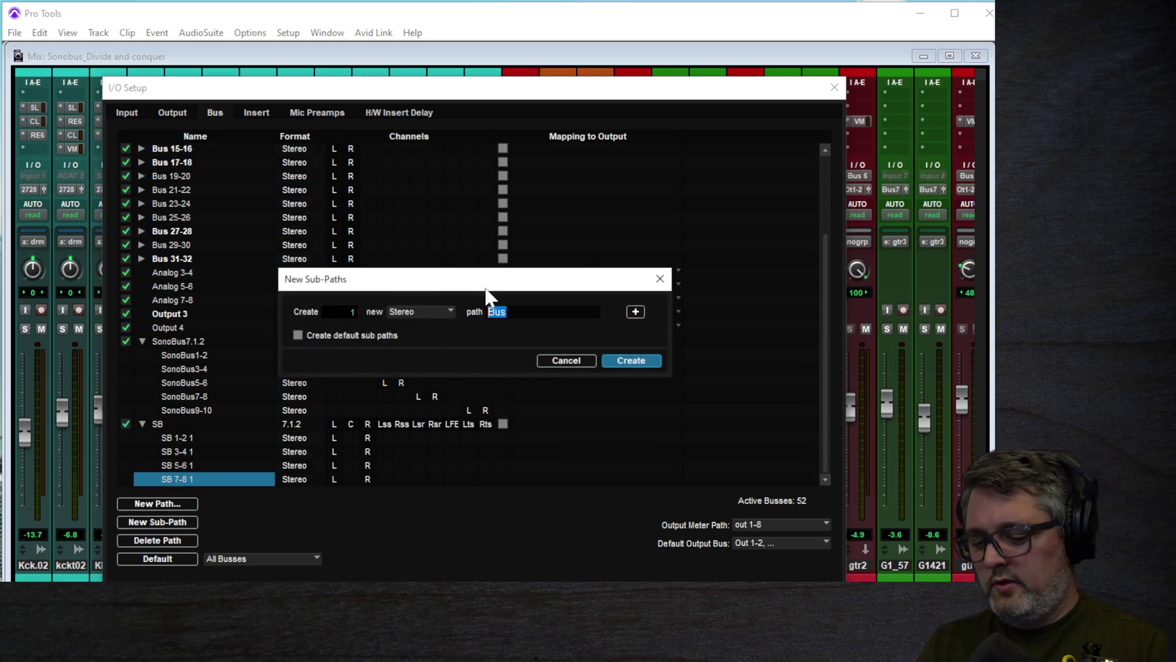
{"action": "type", "text": "SB 9-10"}
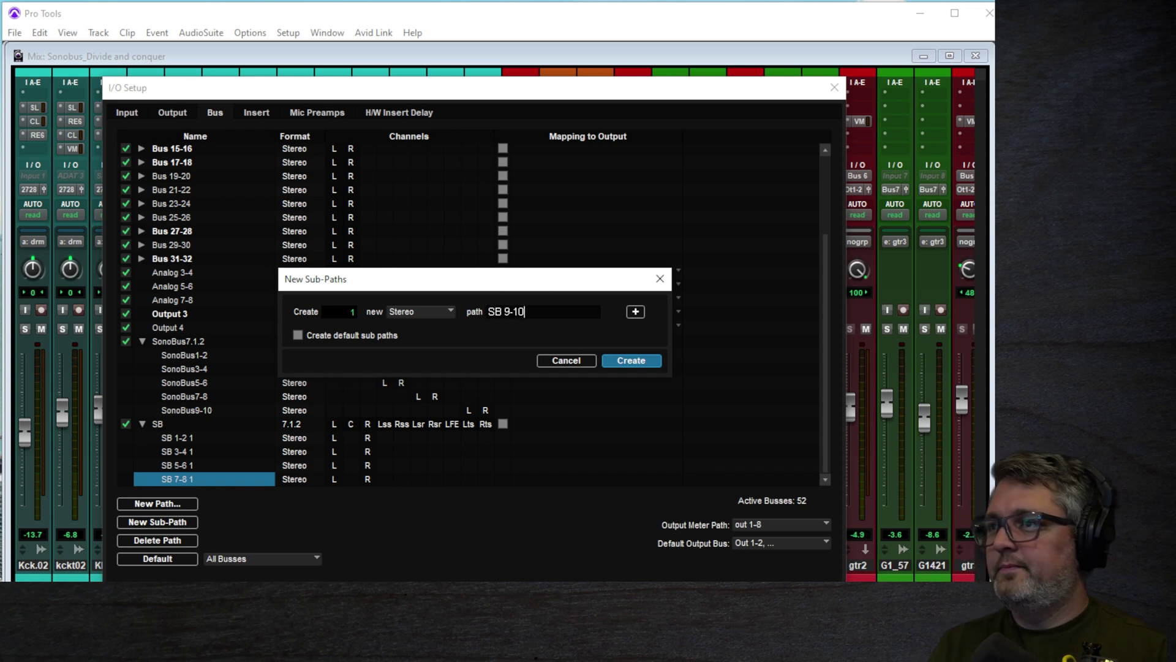
{"action": "left_click", "coordinate": [615, 363]}
- Assign the SB 3-4 sub-path to the C and LFE channels, and SB 5-6 to Lss and Rss
{"action": "left_click", "coordinate": [225, 423]}
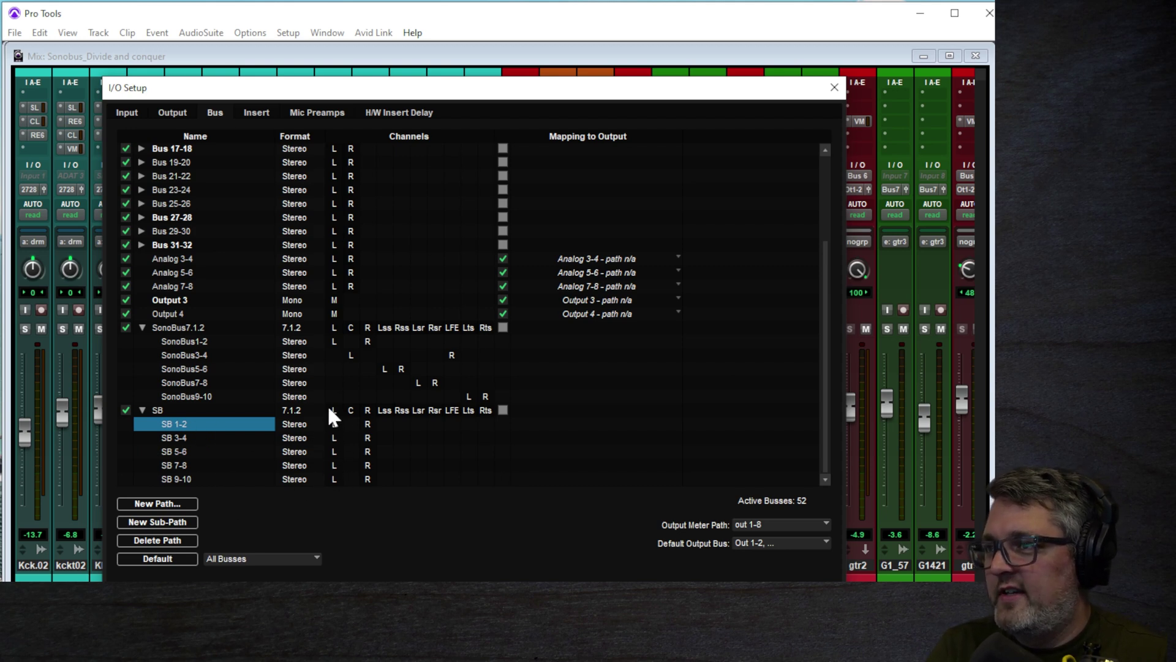
{"action": "left_click", "coordinate": [235, 438]}
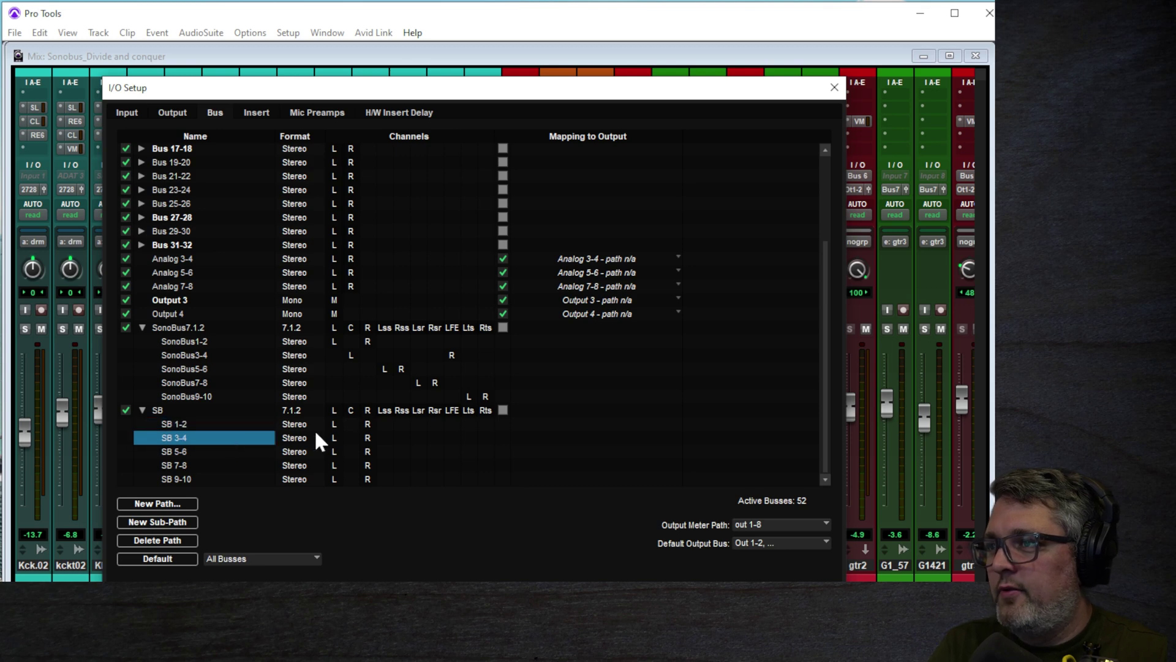
{"action": "left_click_drag", "start_coordinate": [334, 438], "coordinate": [454, 446]}
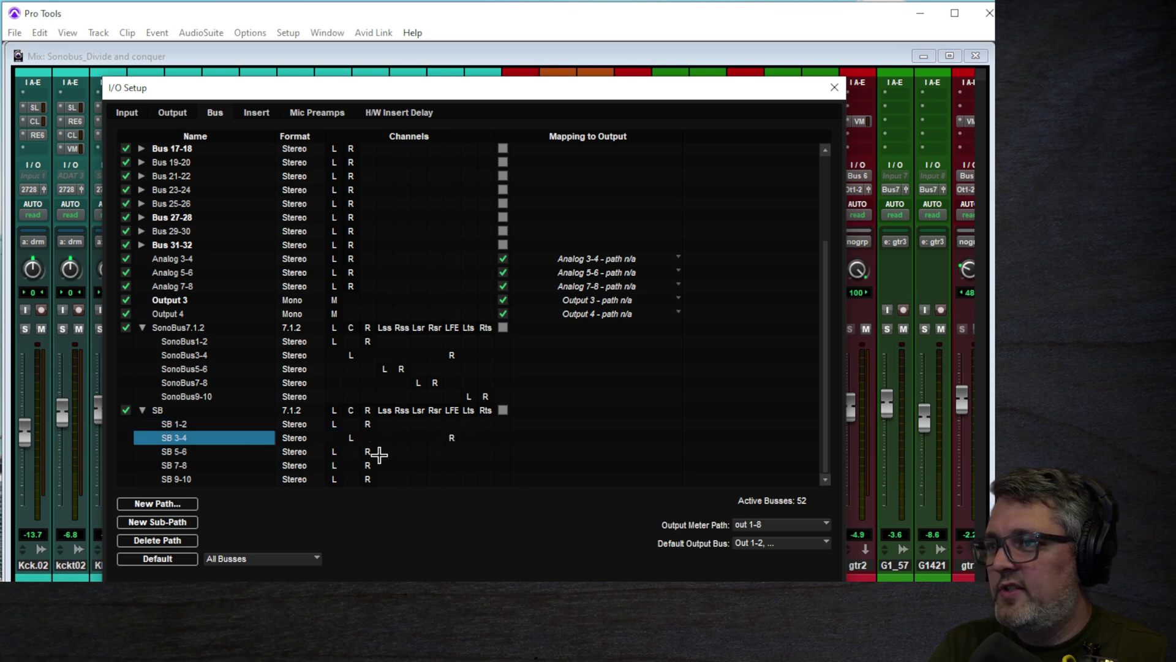
{"action": "left_click", "coordinate": [187, 452]}
{"action": "left_click_drag", "start_coordinate": [334, 454], "coordinate": [402, 460]}
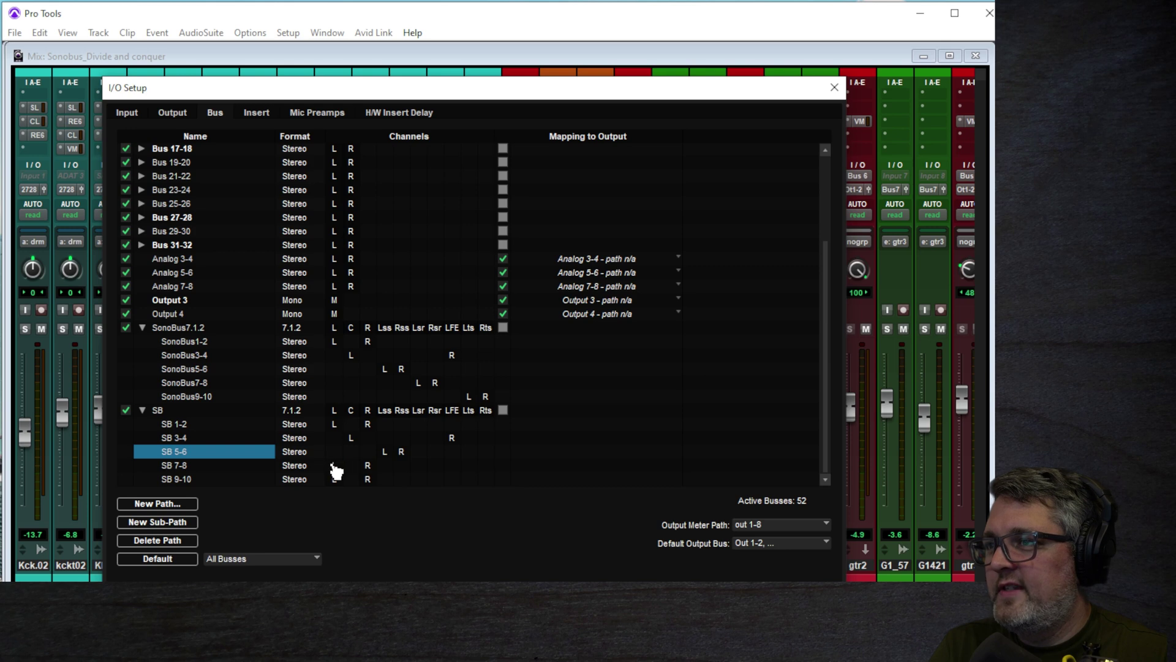
- Assign SB 7-8 to the Lsr and Rsr channels and SB 9-10 to Lts and Rts, and apply the I/O setup
{"action": "left_click_drag", "start_coordinate": [335, 466], "coordinate": [416, 468]}
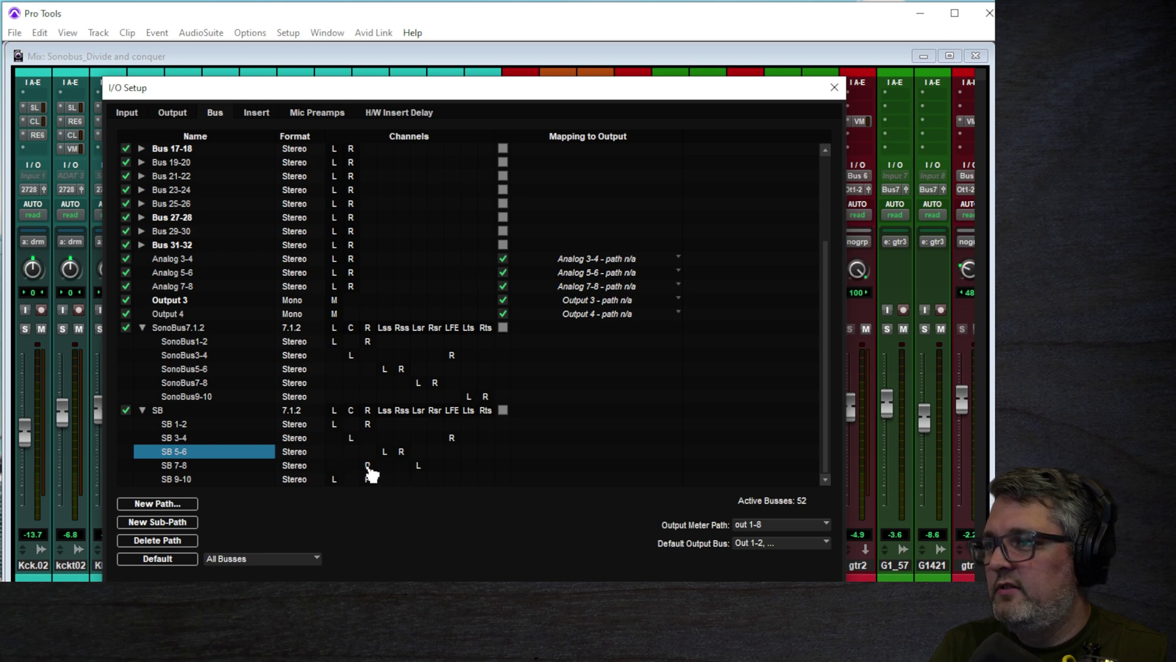
{"action": "left_click_drag", "start_coordinate": [369, 468], "coordinate": [433, 472]}
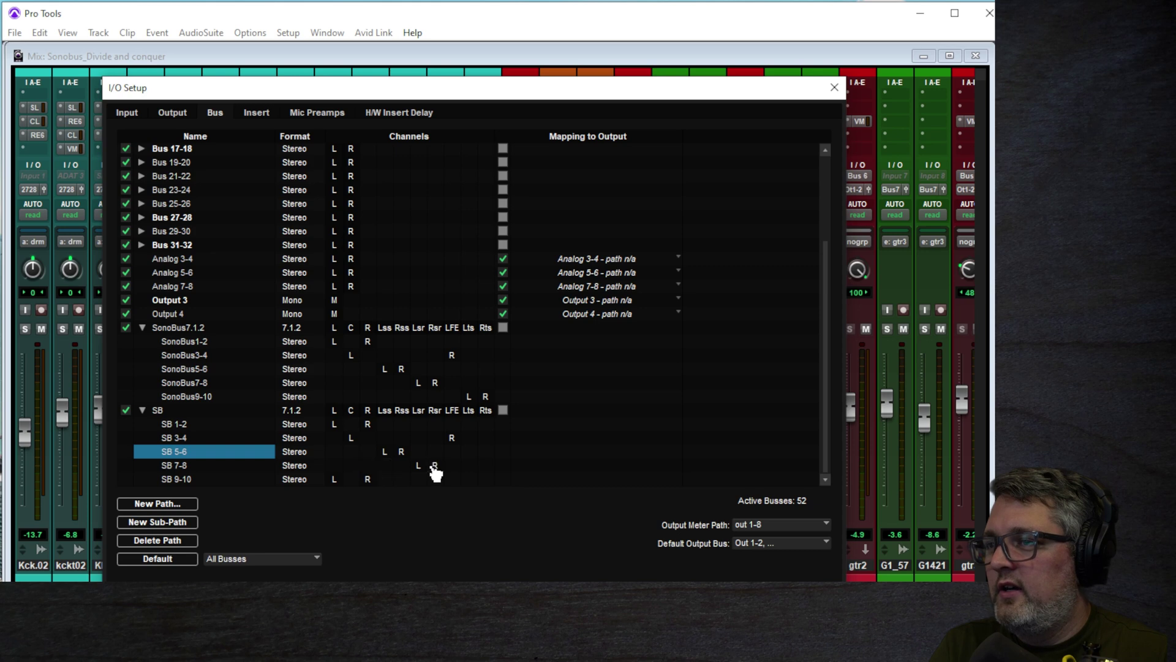
{"action": "left_click_drag", "start_coordinate": [336, 481], "coordinate": [469, 487]}
{"action": "left_click_drag", "start_coordinate": [370, 484], "coordinate": [489, 487]}
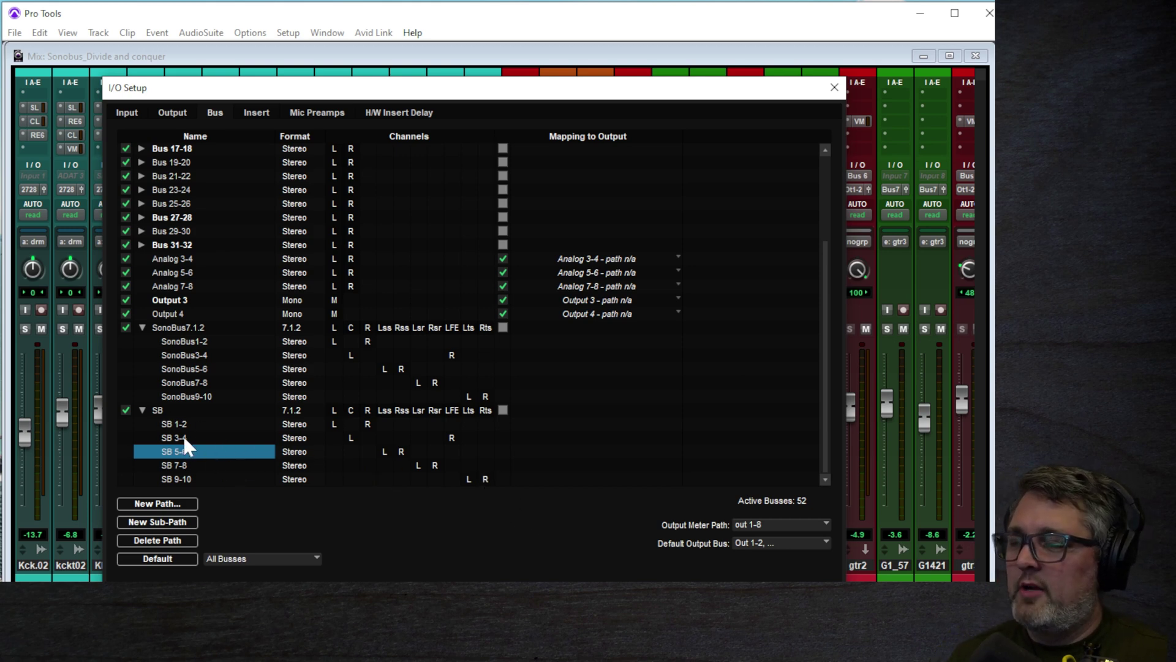
{"action": "left_click", "coordinate": [205, 406]}
{"action": "key", "text": "Return"}
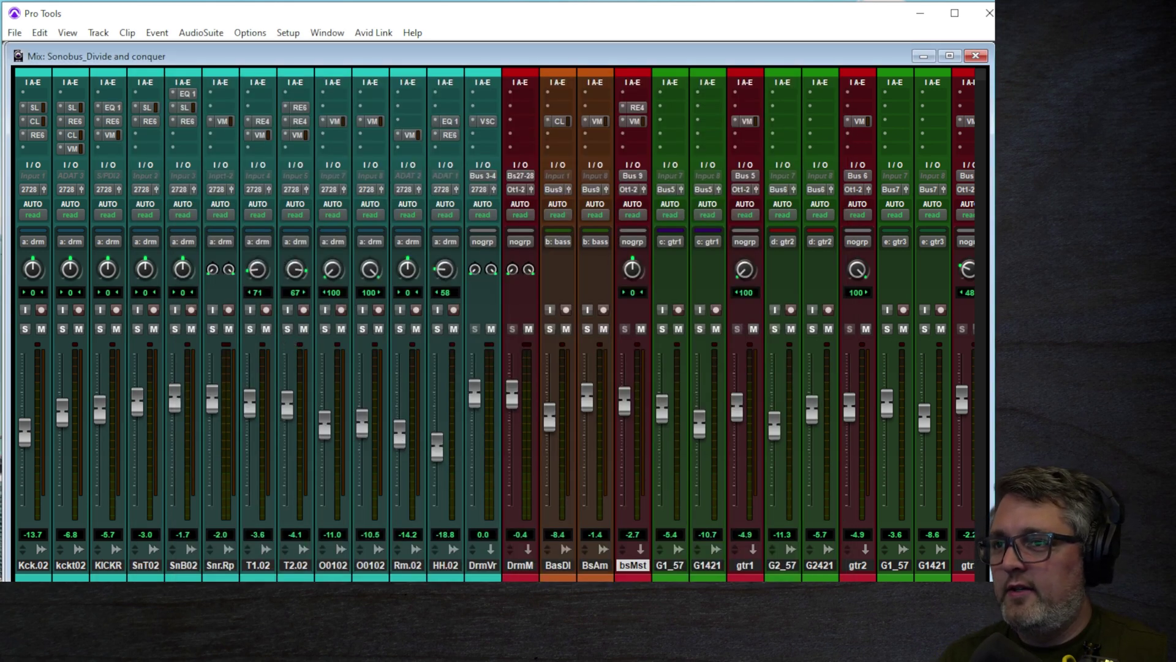
- Create one new 7.1.2 Aux Input track after the master fader at the end of the mixer
{"action": "scroll", "coordinate": [494, 325], "scroll_direction": "right", "scroll_amount": 15}
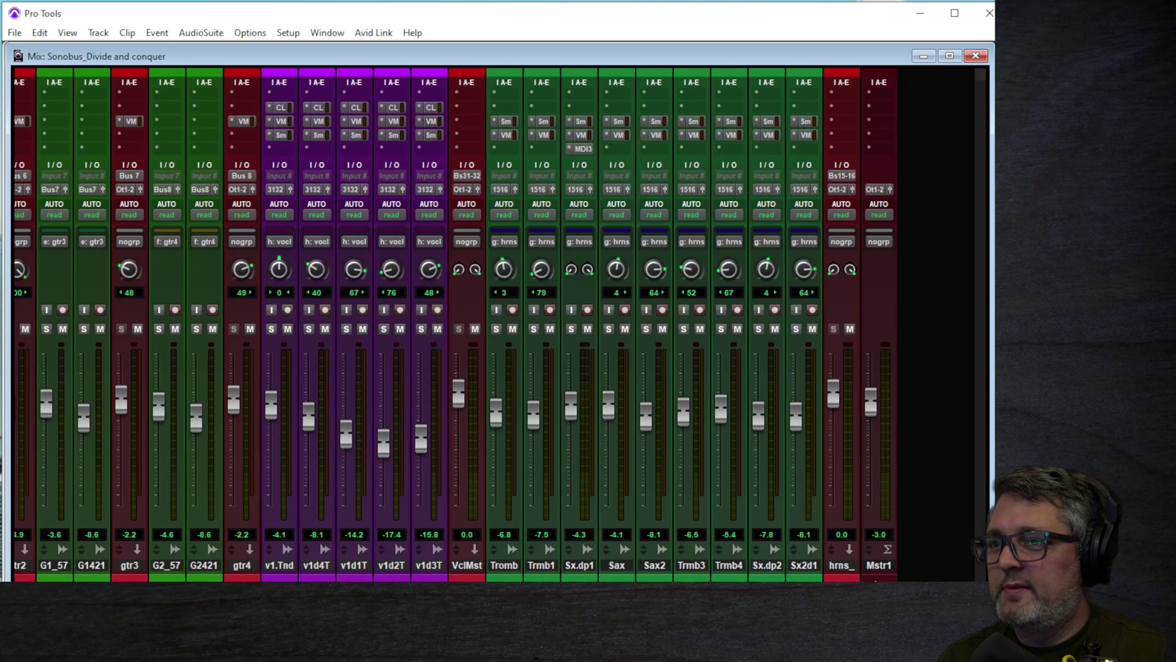
{"action": "left_click", "coordinate": [98, 33]}
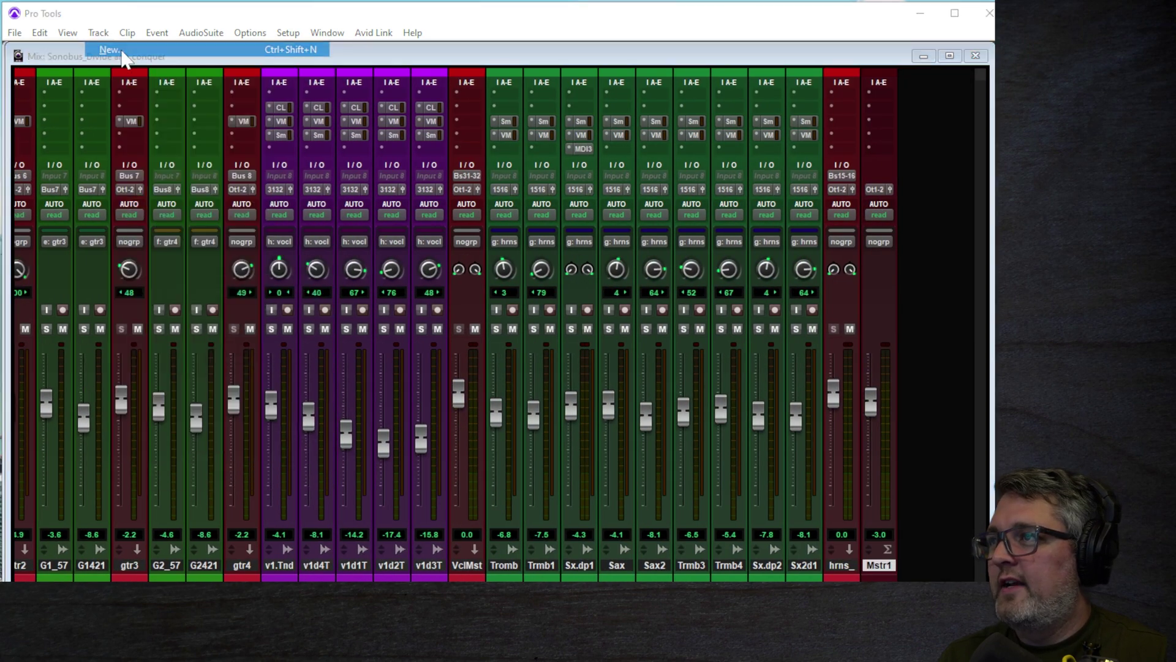
{"action": "left_click", "coordinate": [122, 52]}
{"action": "left_click", "coordinate": [381, 321]}
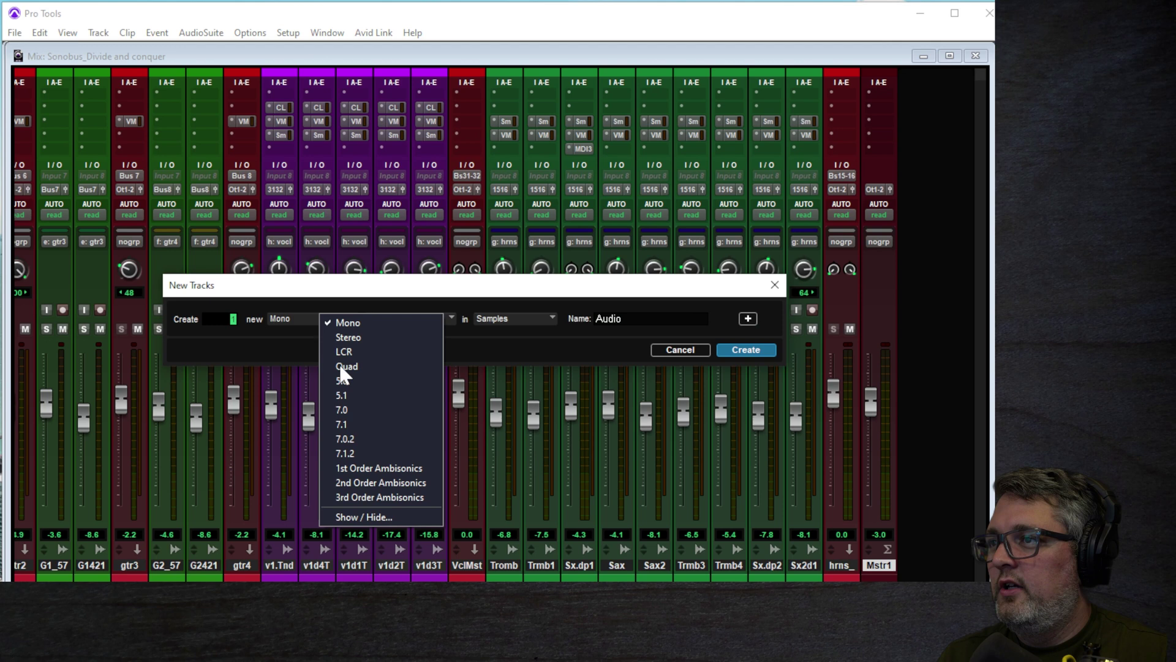
{"action": "left_click", "coordinate": [377, 452]}
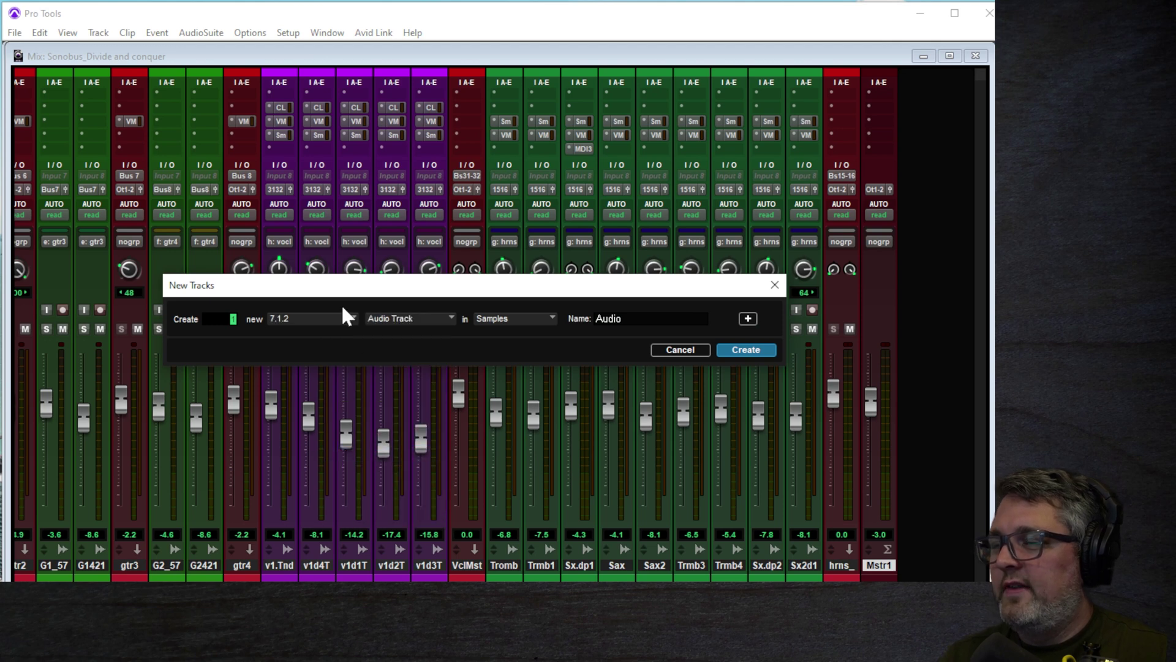
{"action": "left_click", "coordinate": [432, 318]}
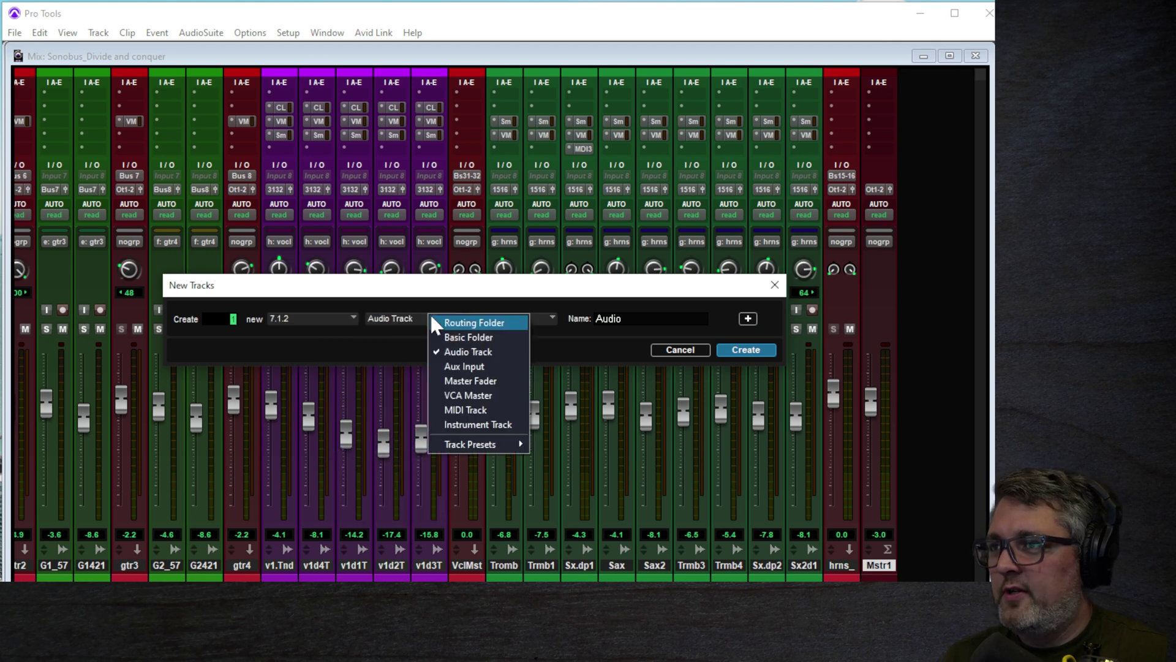
{"action": "left_click", "coordinate": [473, 366]}
{"action": "left_click", "coordinate": [745, 350]}
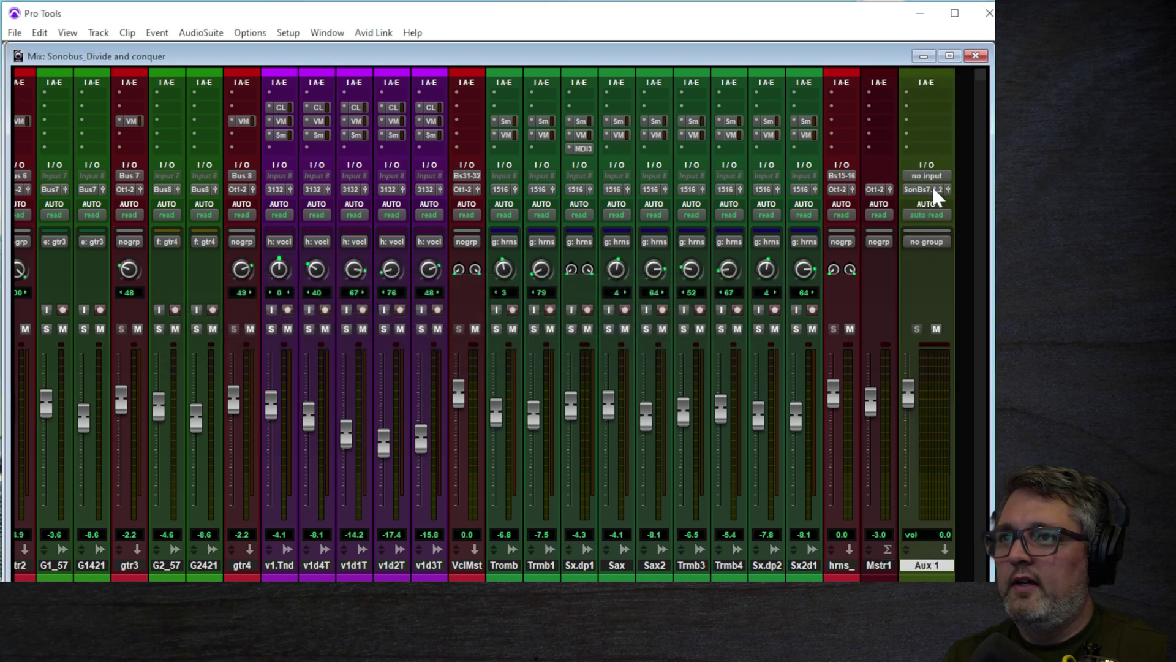
- Route the new aux track's output to Out 1-2 and its input from the SonoBus7.1.2 bus
{"action": "left_click", "coordinate": [922, 189]}
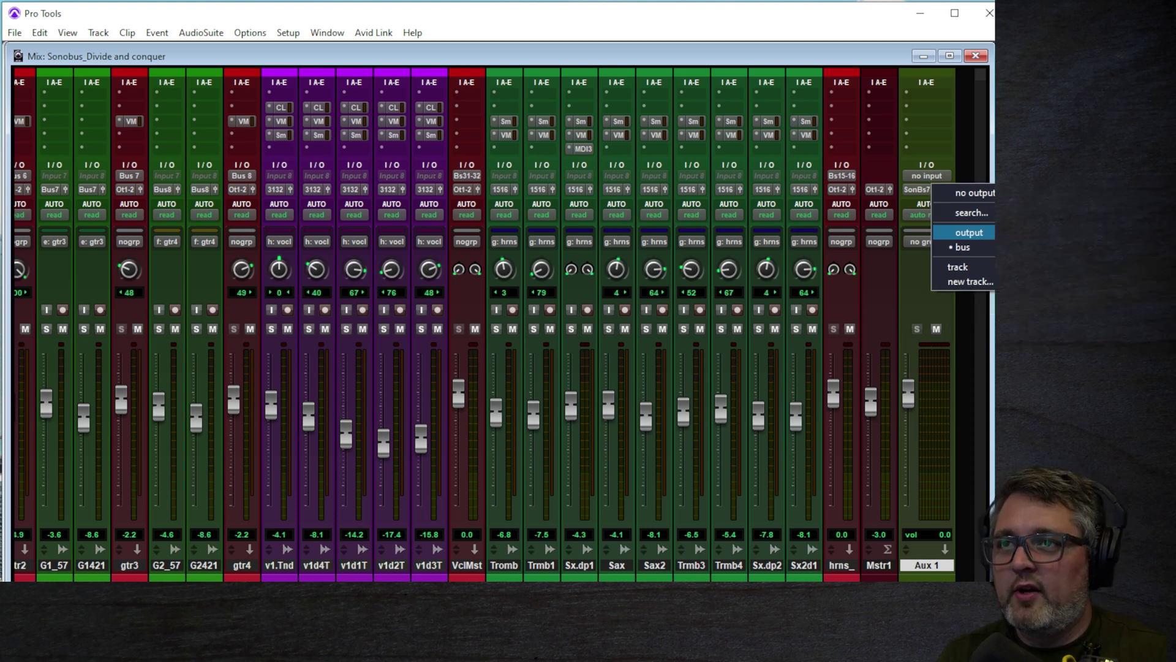
{"action": "left_click", "coordinate": [607, 404]}
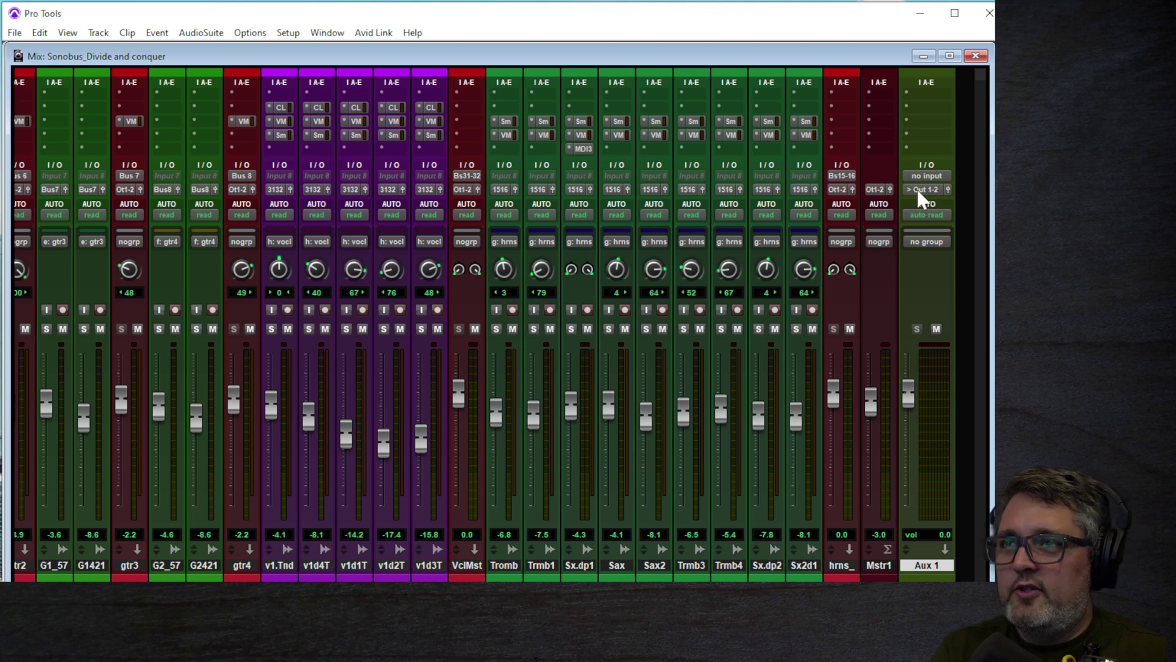
{"action": "left_click", "coordinate": [930, 176]}
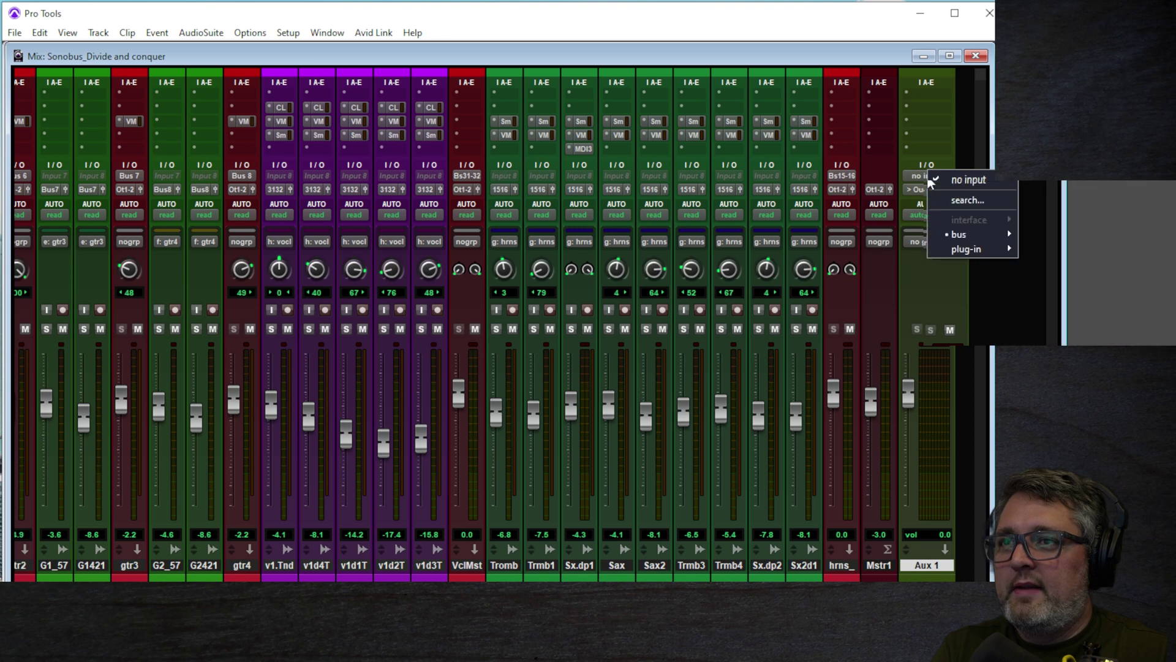
{"action": "mouse_move", "coordinate": [965, 234]}
{"action": "left_click", "coordinate": [1058, 232]}
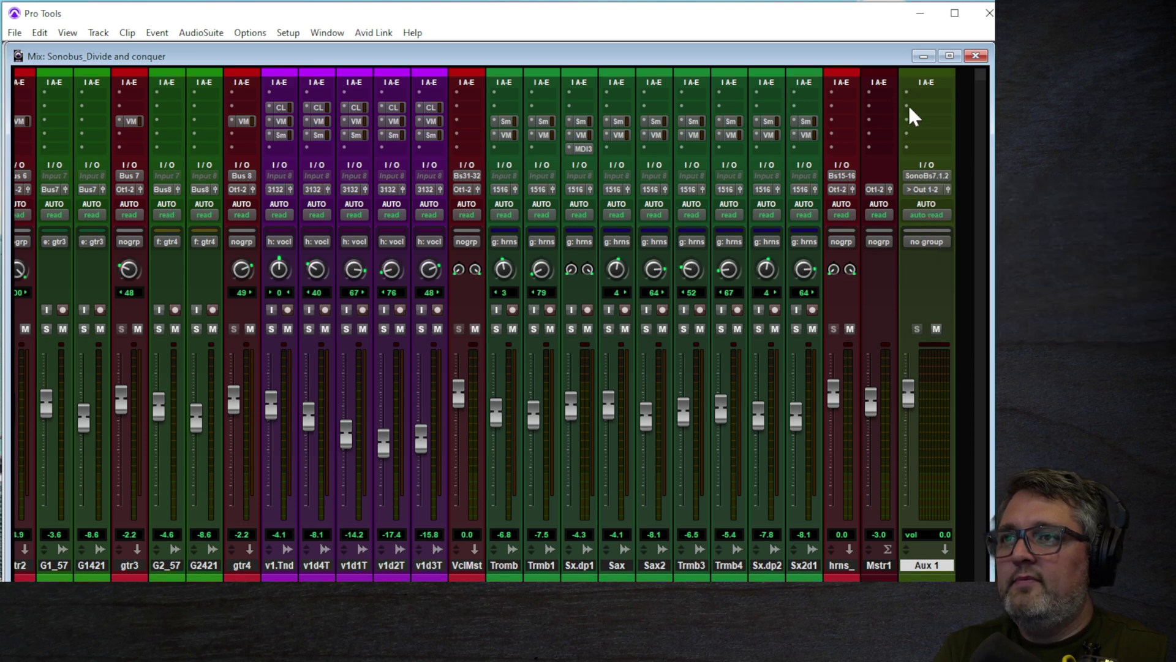
- Insert the multichannel SonoBus (7.1.2) plug-in in the new aux track's second insert slot
{"action": "left_click", "coordinate": [919, 105]}
{"action": "mouse_move", "coordinate": [979, 148]}
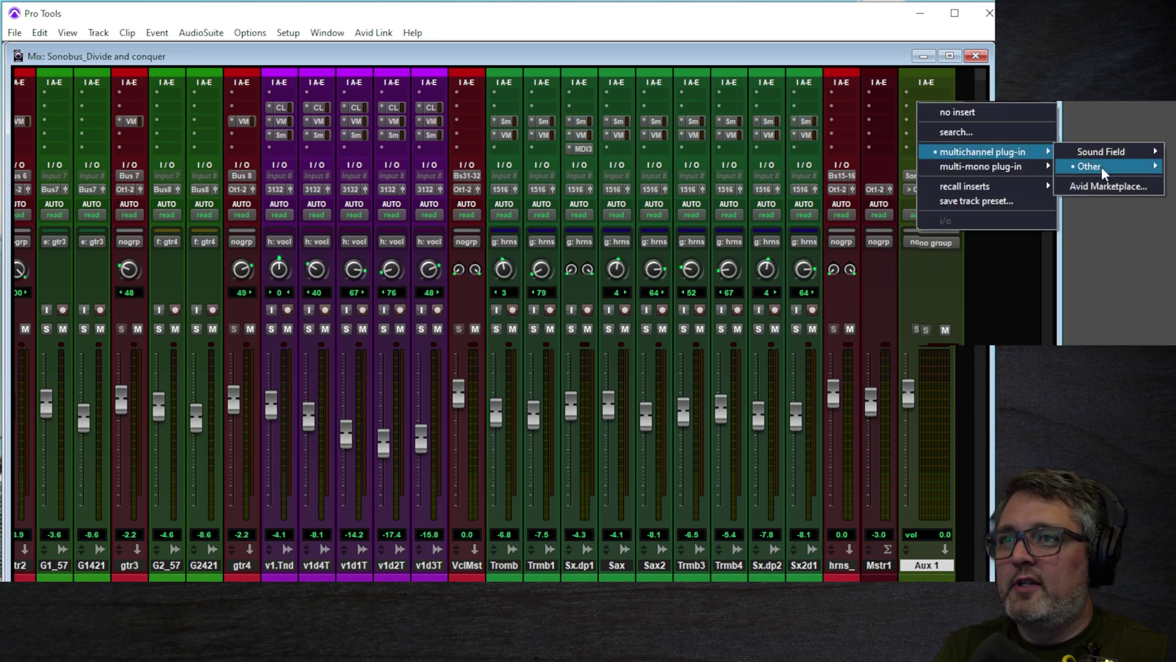
{"action": "mouse_move", "coordinate": [1101, 167]}
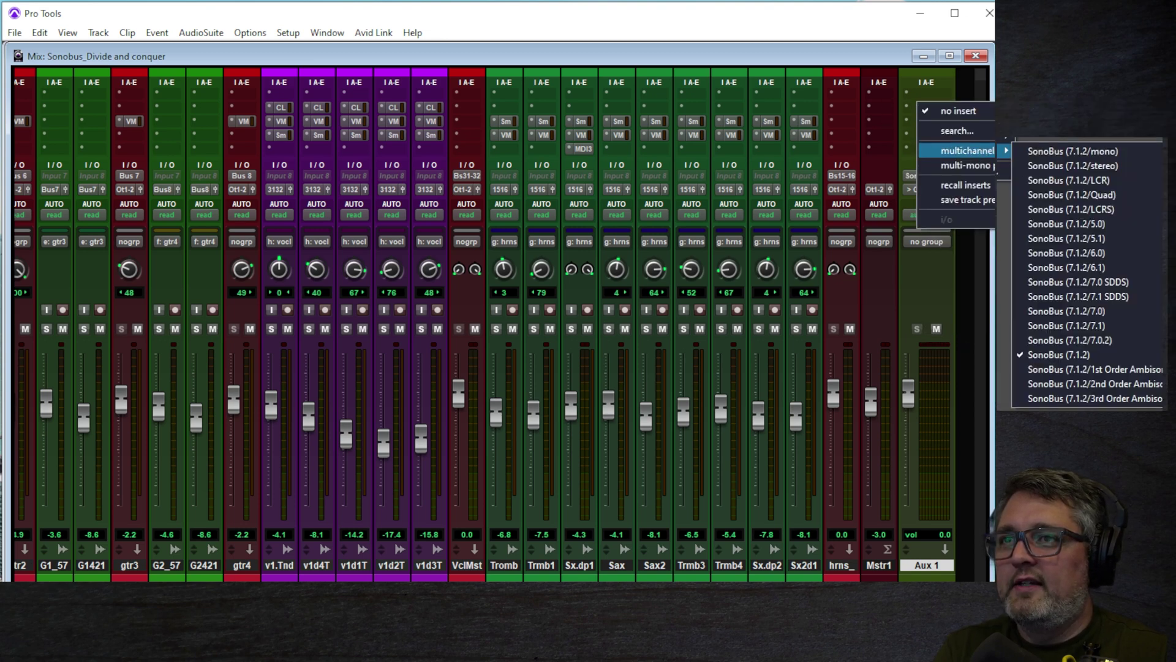
{"action": "left_click", "coordinate": [1116, 354]}
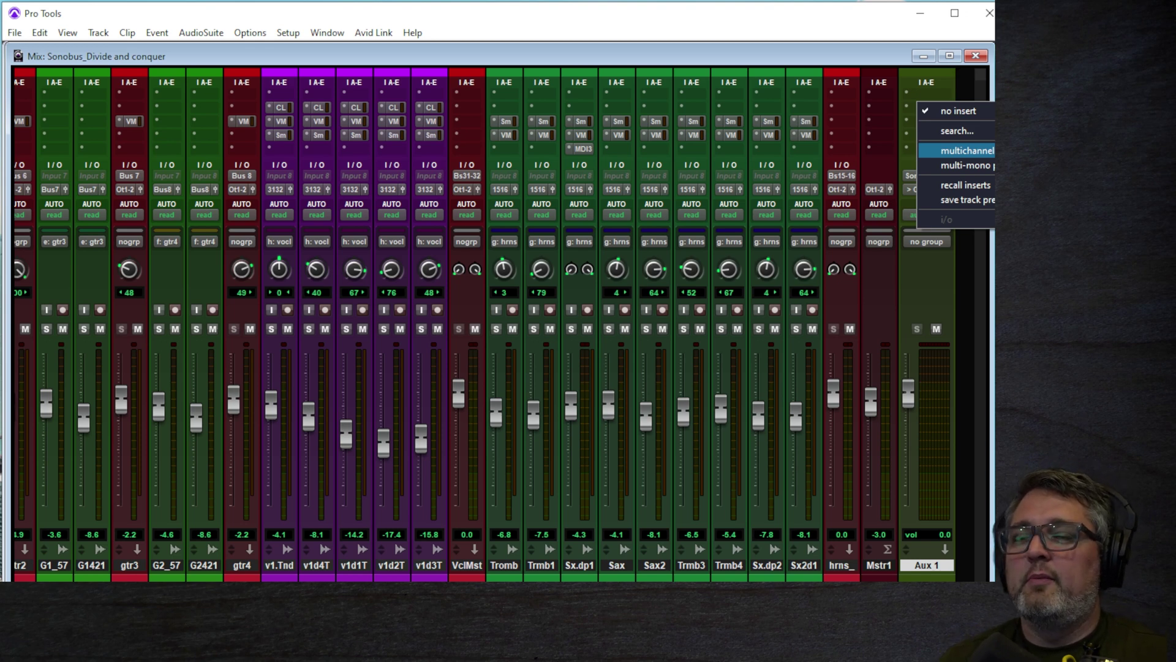
- Load the multichannel SonoBus plug-in on Aux 1 and remove the default 1-10 input group from its input mixer
{"action": "left_click", "coordinate": [993, 150]}
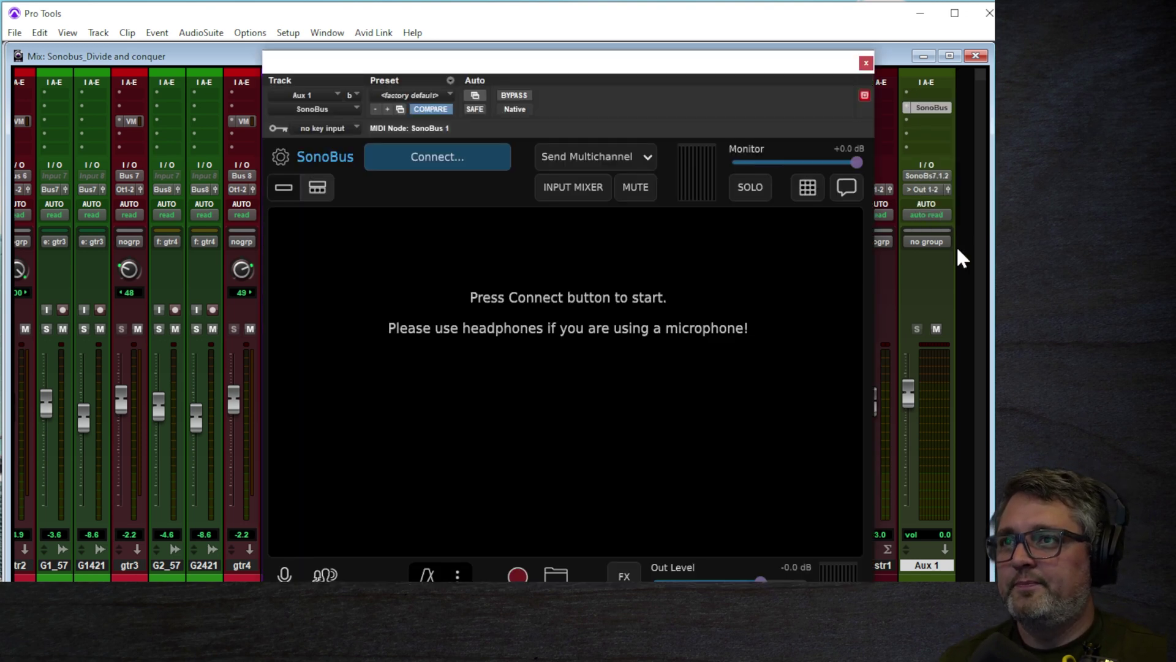
{"action": "left_click", "coordinate": [559, 187]}
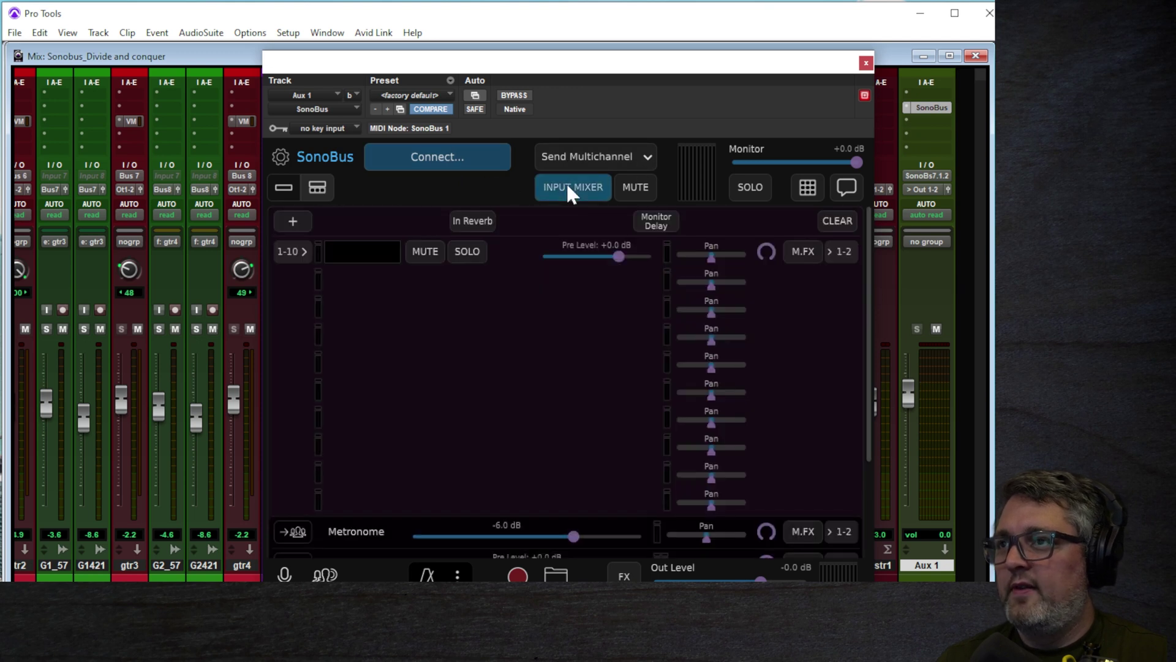
{"action": "scroll", "coordinate": [491, 363], "scroll_direction": "down", "scroll_amount": 1}
{"action": "scroll", "coordinate": [482, 375], "scroll_direction": "up", "scroll_amount": 1}
{"action": "left_click", "coordinate": [292, 252]}
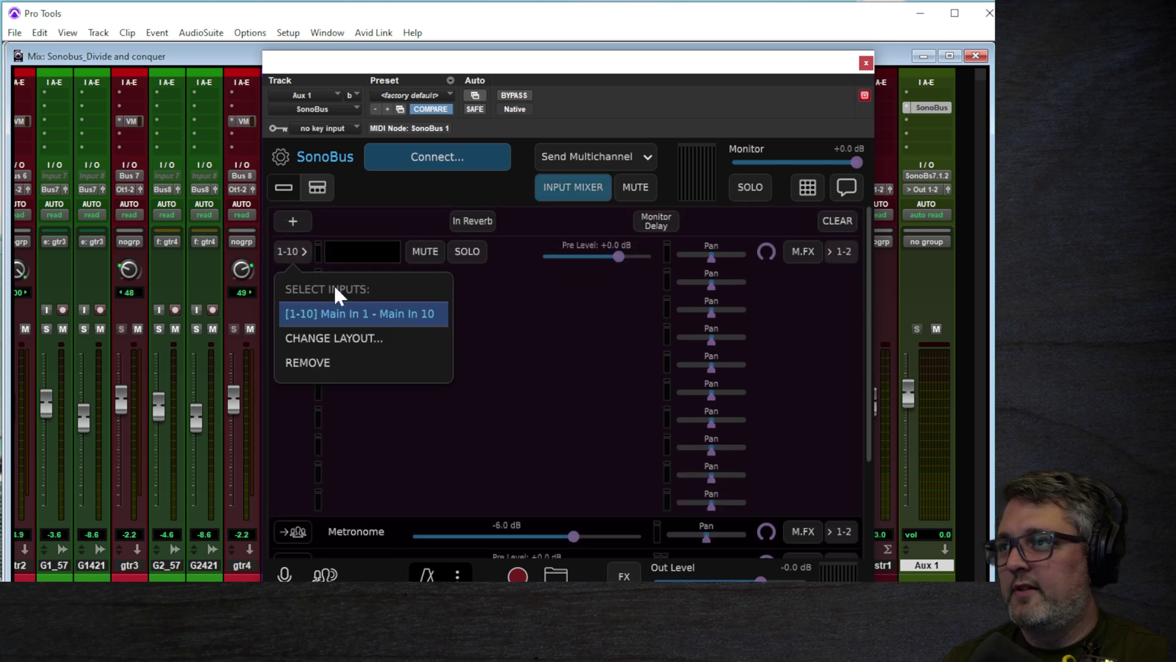
{"action": "left_click", "coordinate": [320, 362]}
- Add a stereo input group named Drums in SonoBus, fed by Main In 1 - Main In 2
{"action": "left_click", "coordinate": [292, 221]}
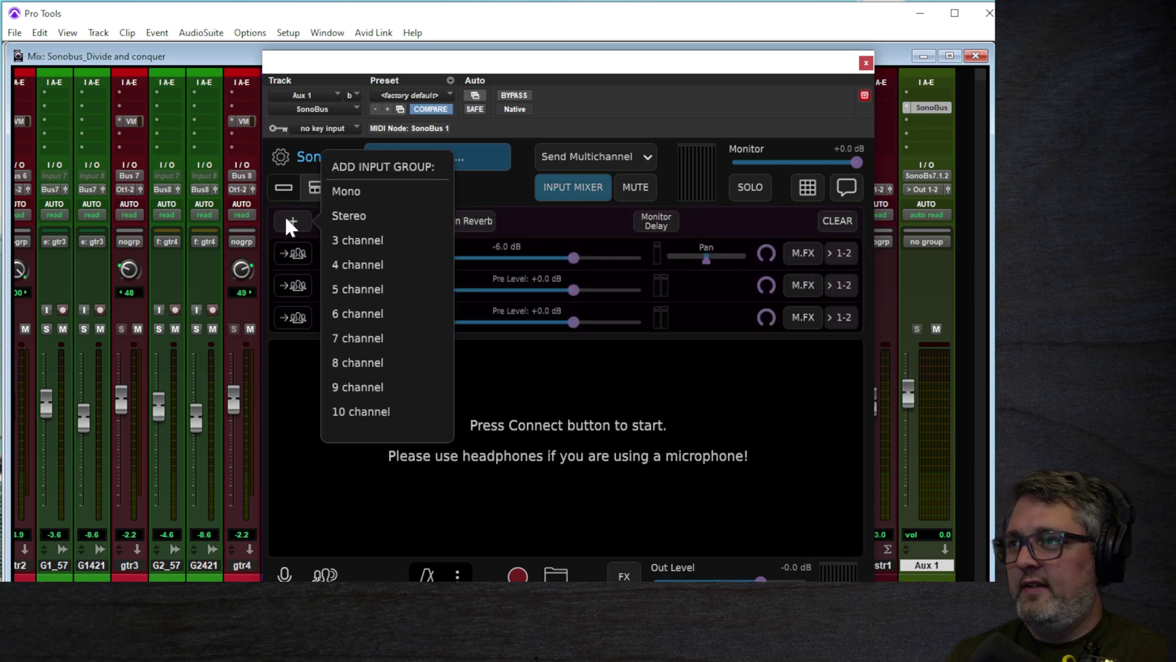
{"action": "left_click", "coordinate": [347, 216]}
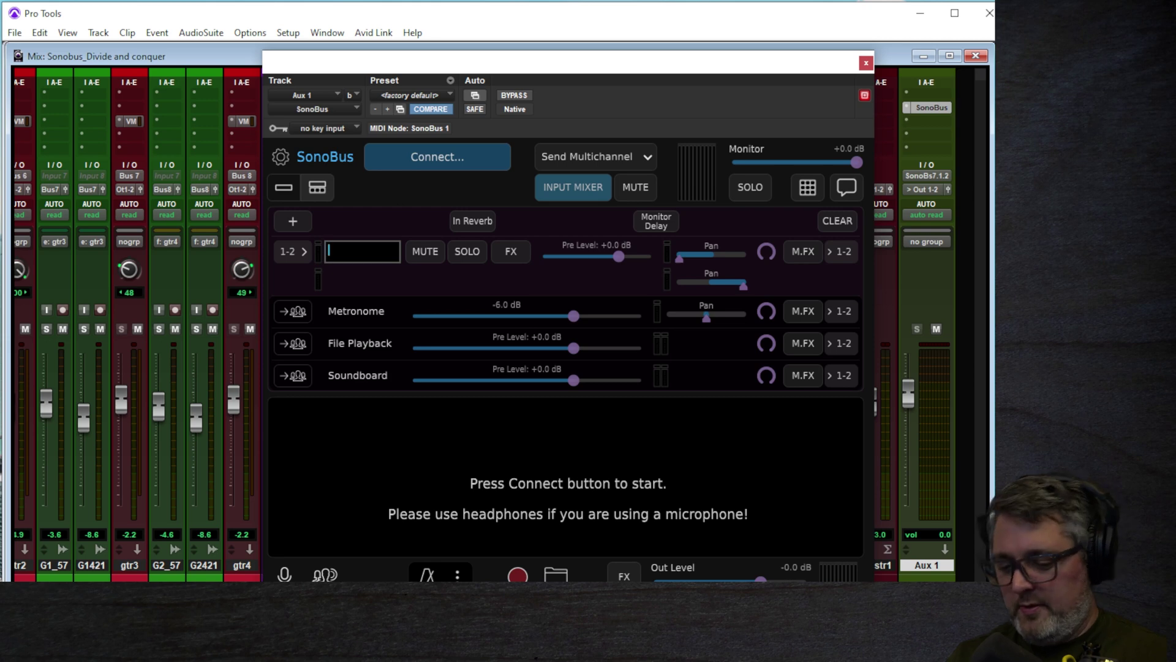
{"action": "type", "text": "Drum"}
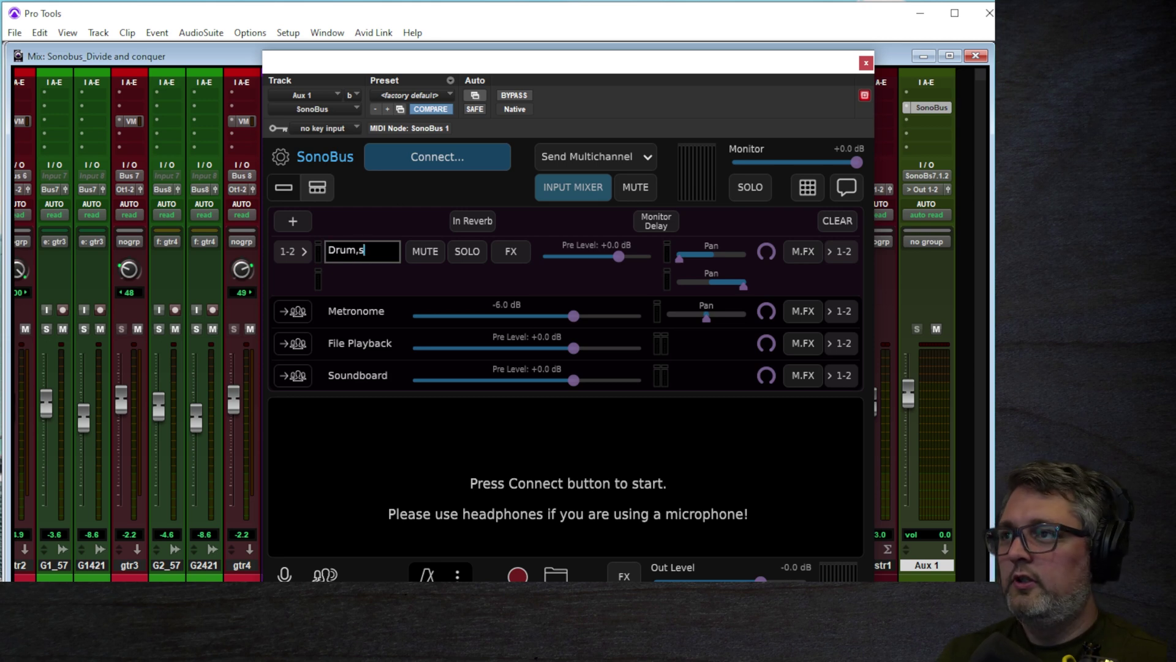
{"action": "type", "text": "s"}
{"action": "key", "text": "Return"}
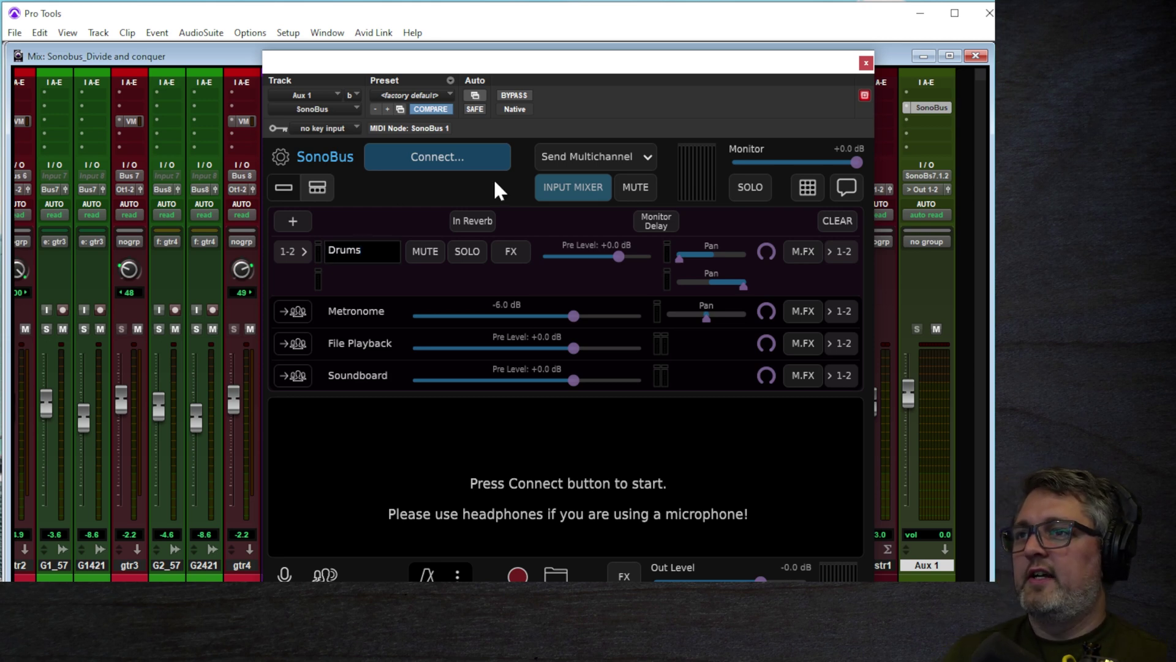
{"action": "left_click", "coordinate": [299, 252]}
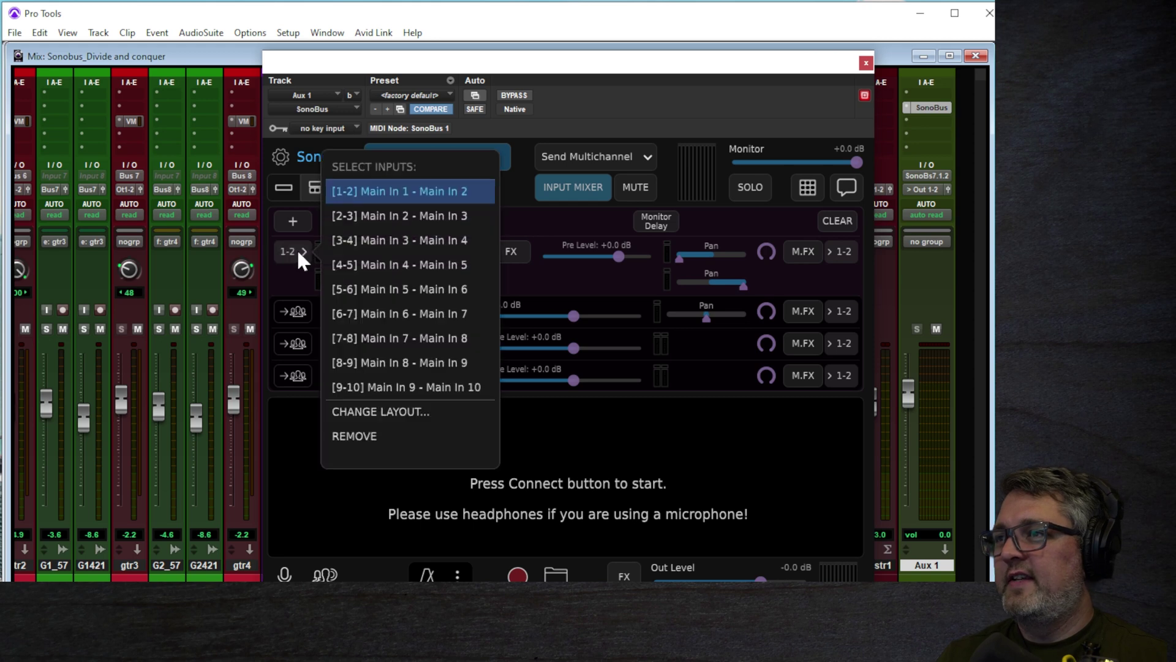
{"action": "left_click", "coordinate": [396, 190]}
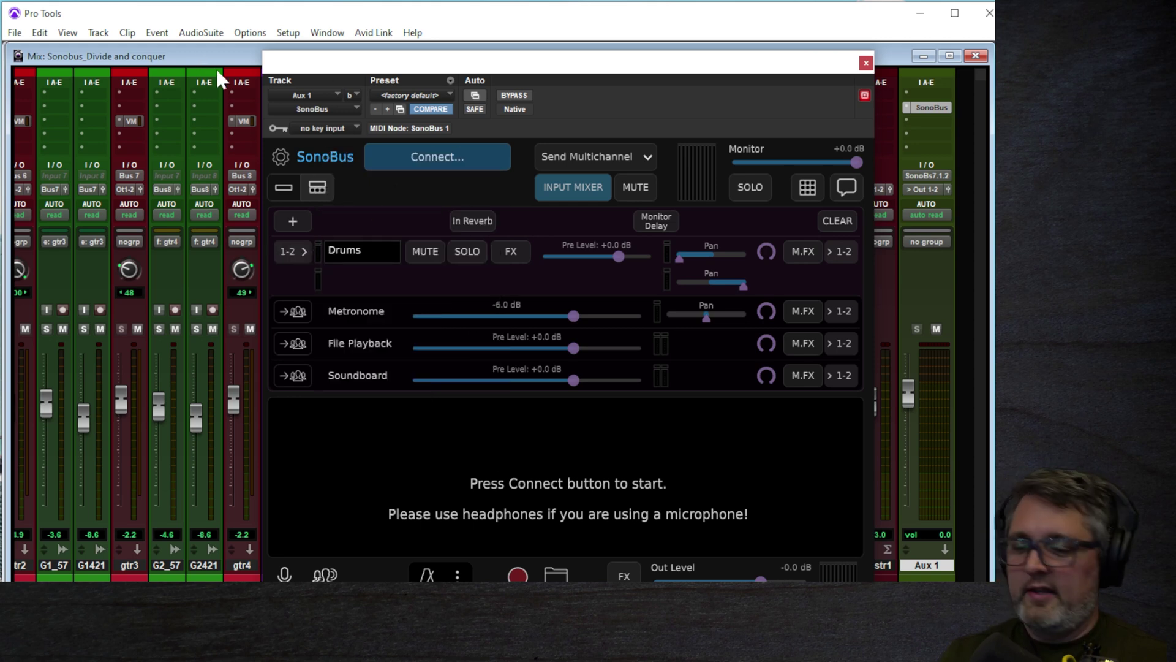
- Return to the mixer without the plug-in window, solo the drum-group tracks and start playback
{"action": "key", "text": "ctrl+equal"}
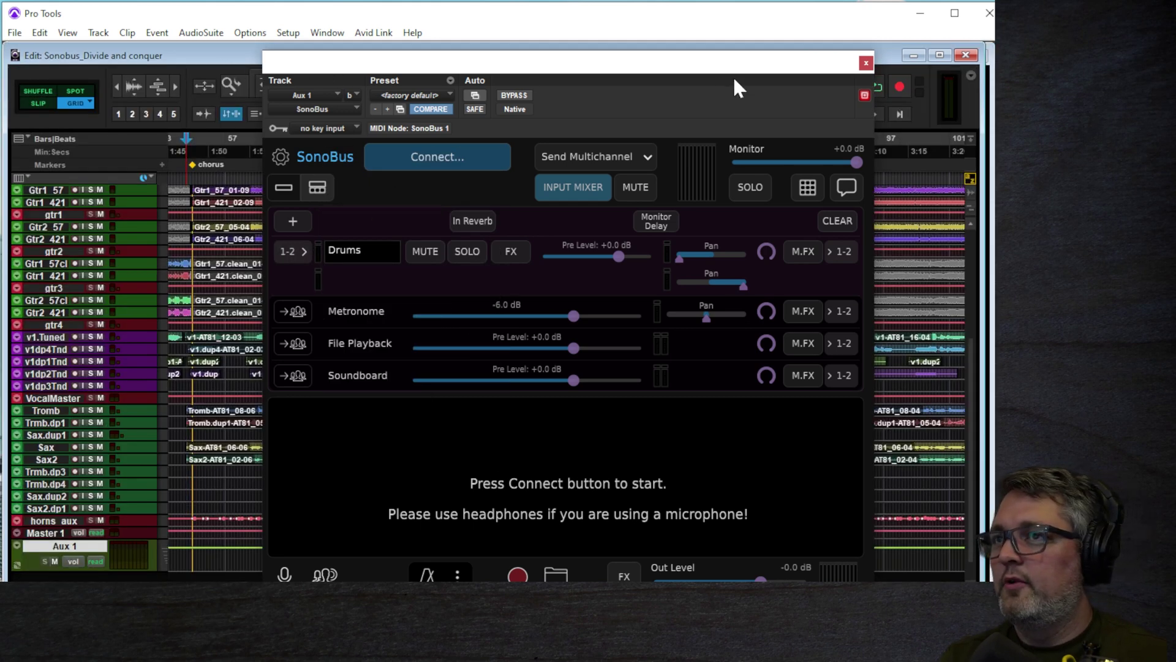
{"action": "left_click", "coordinate": [866, 63]}
{"action": "key", "text": "ctrl+equal"}
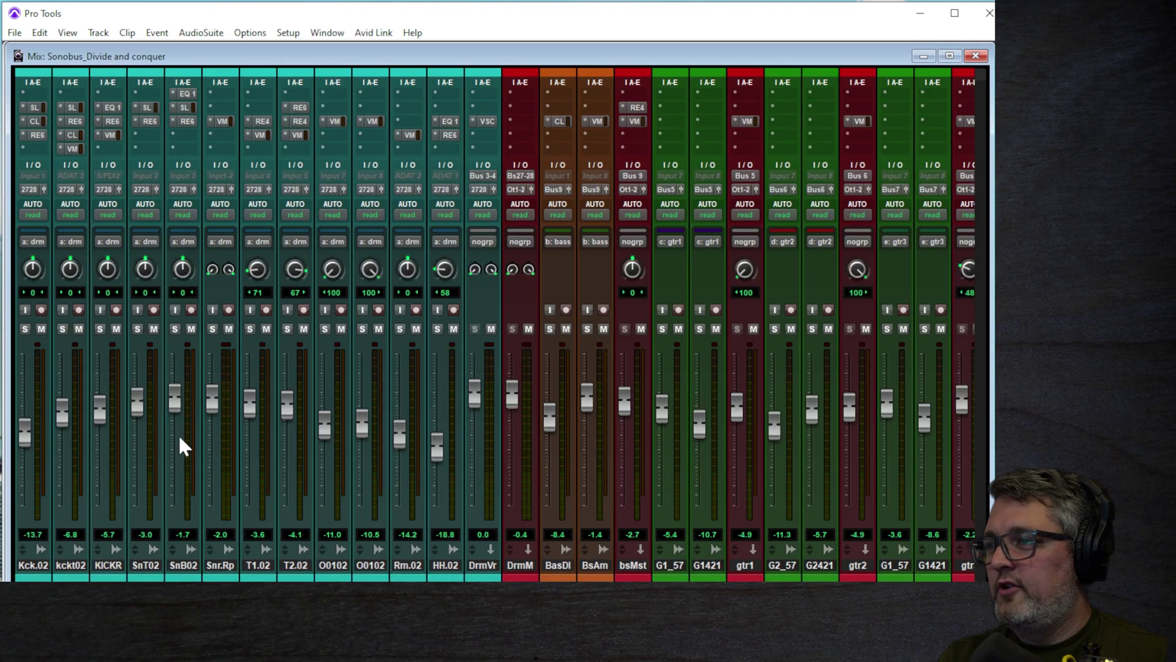
{"action": "left_click", "coordinate": [174, 329]}
{"action": "key", "text": "space"}
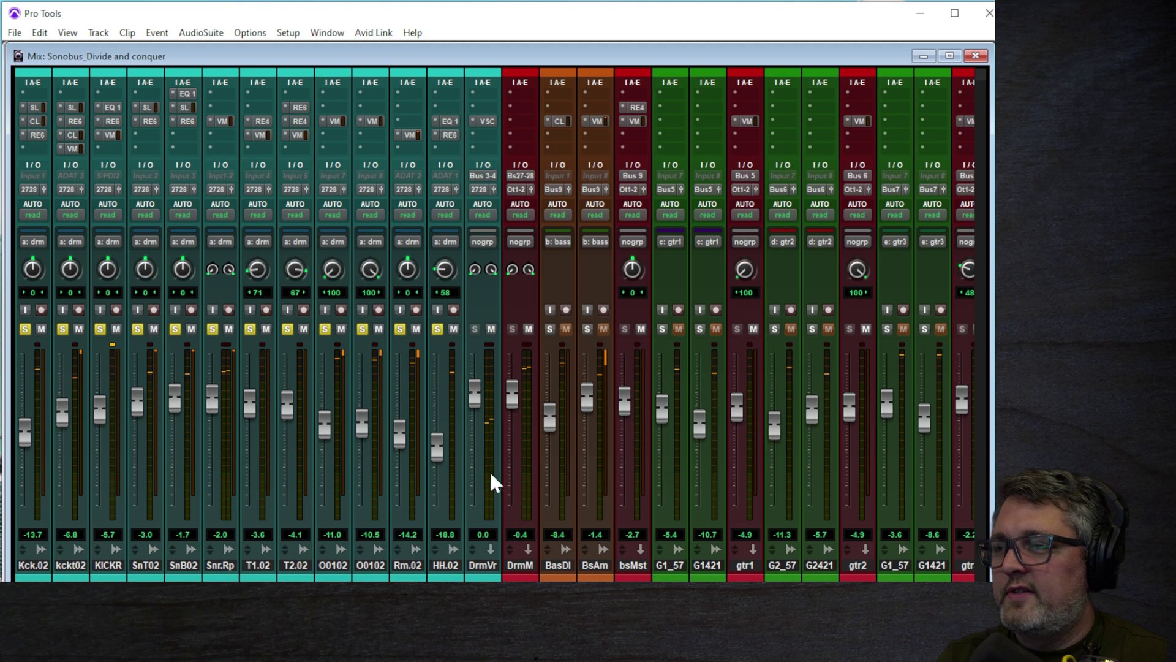
- Route the drum master track's output to the SonoBus1-2 (Stereo) bus
{"action": "left_click", "coordinate": [519, 185]}
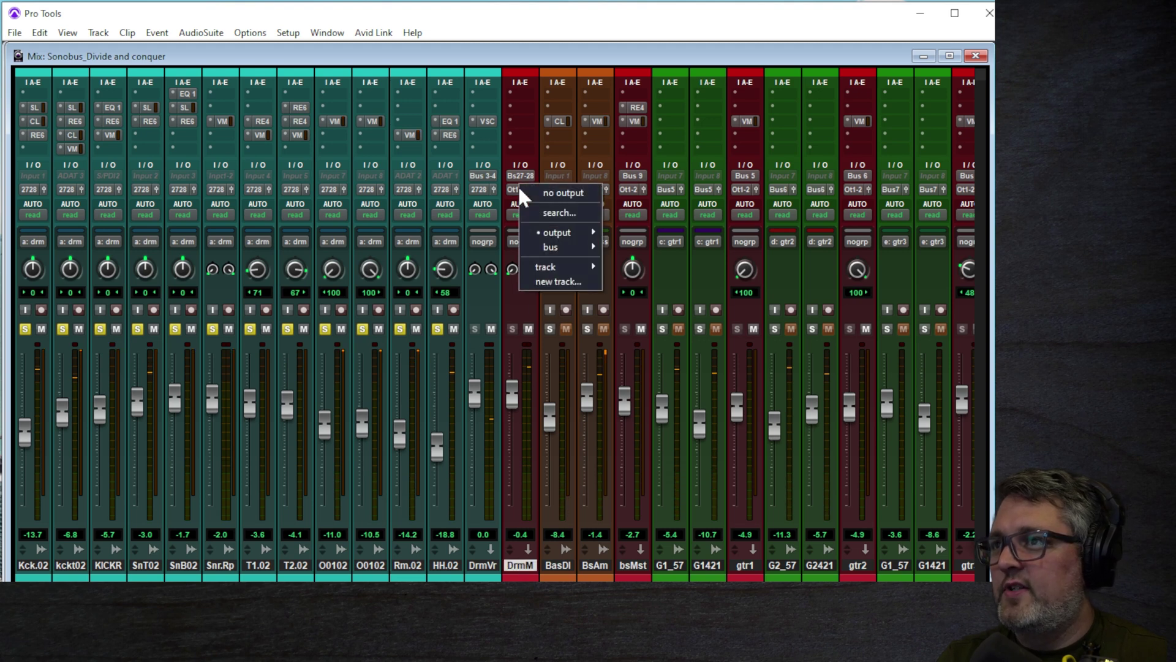
{"action": "mouse_move", "coordinate": [563, 246]}
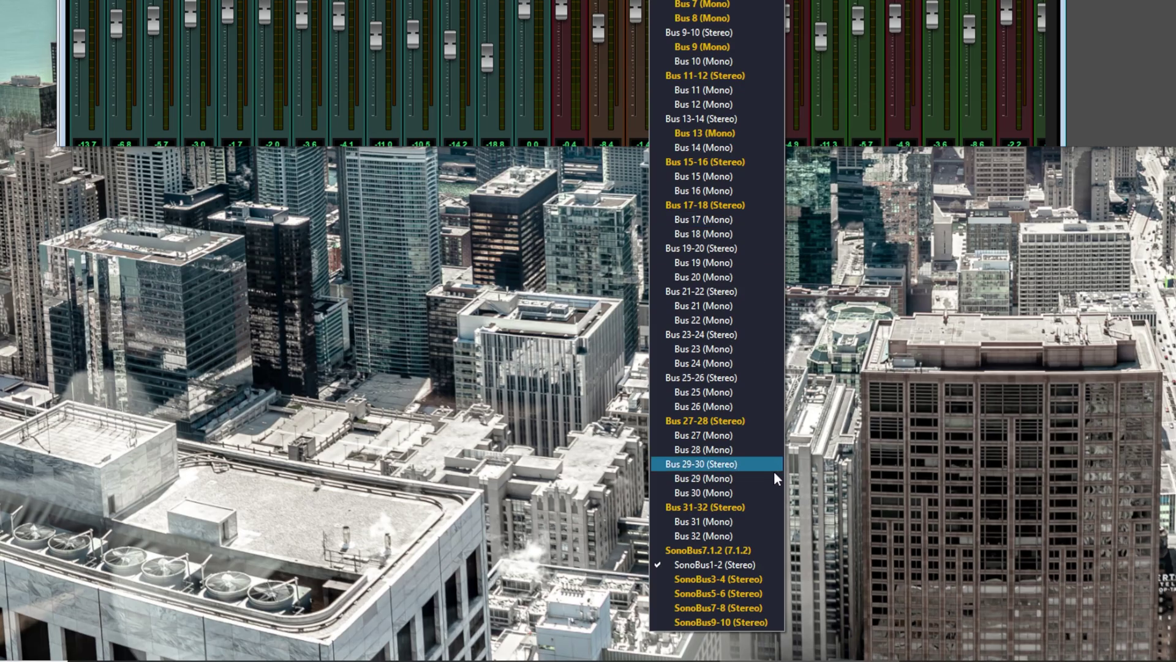
{"action": "left_click", "coordinate": [754, 566]}
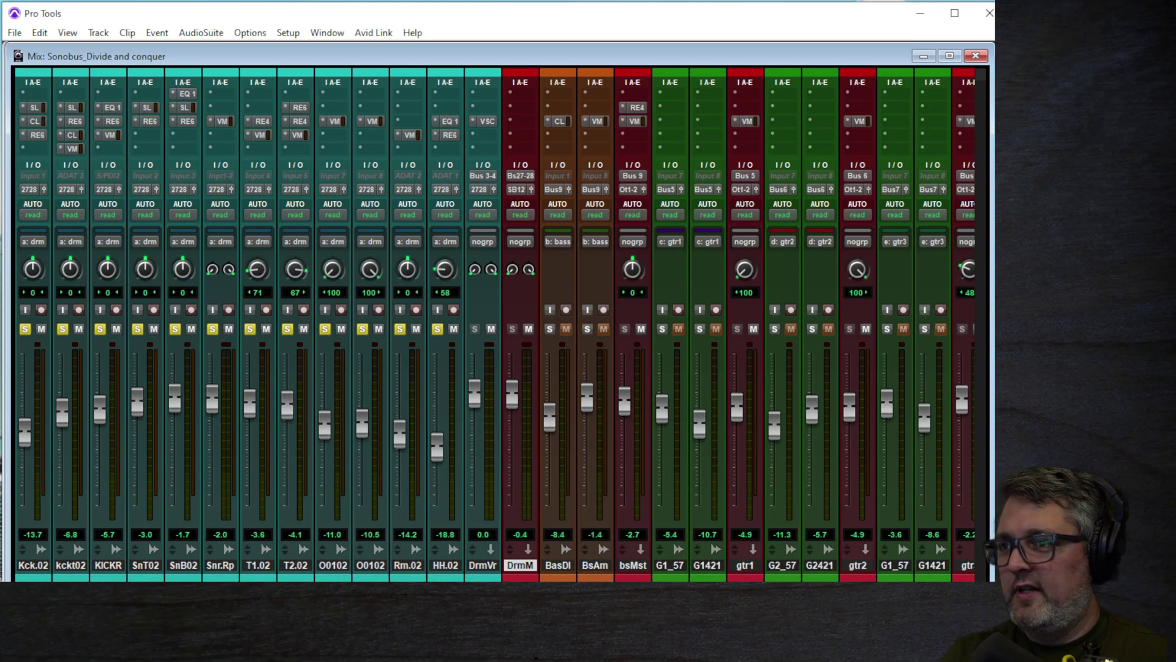
- Reopen SonoBus on Aux 1 and add a second stereo input group named Bass on inputs 3-4
{"action": "scroll", "coordinate": [496, 325], "scroll_direction": "right", "scroll_amount": 10}
{"action": "left_click", "coordinate": [874, 109]}
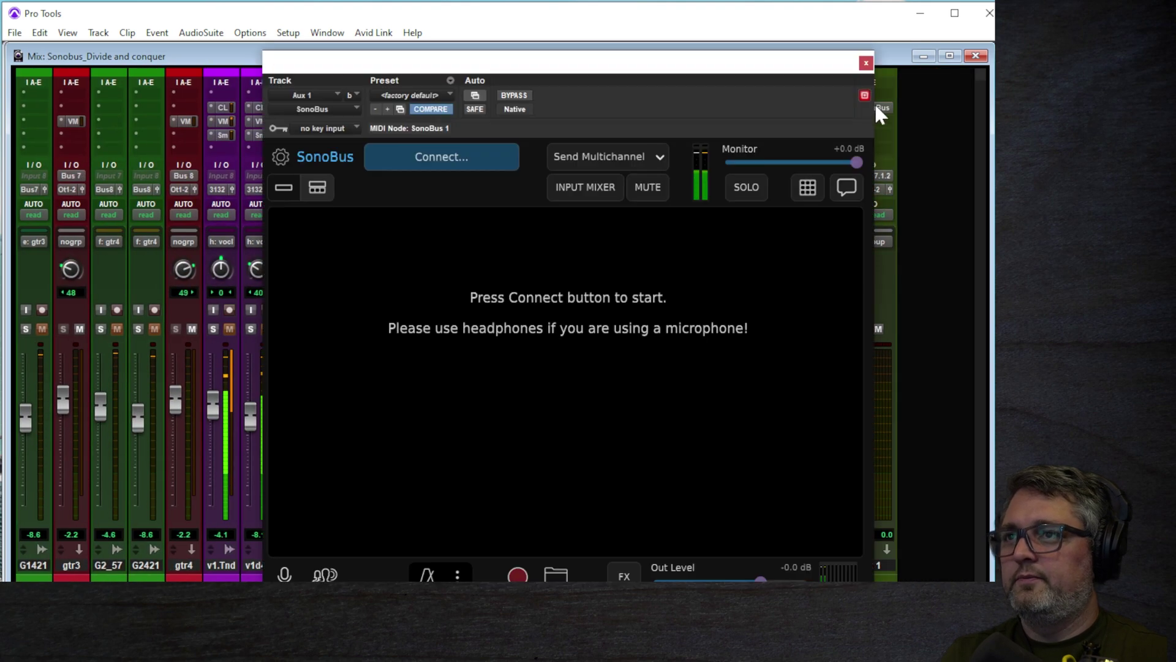
{"action": "left_click", "coordinate": [597, 187]}
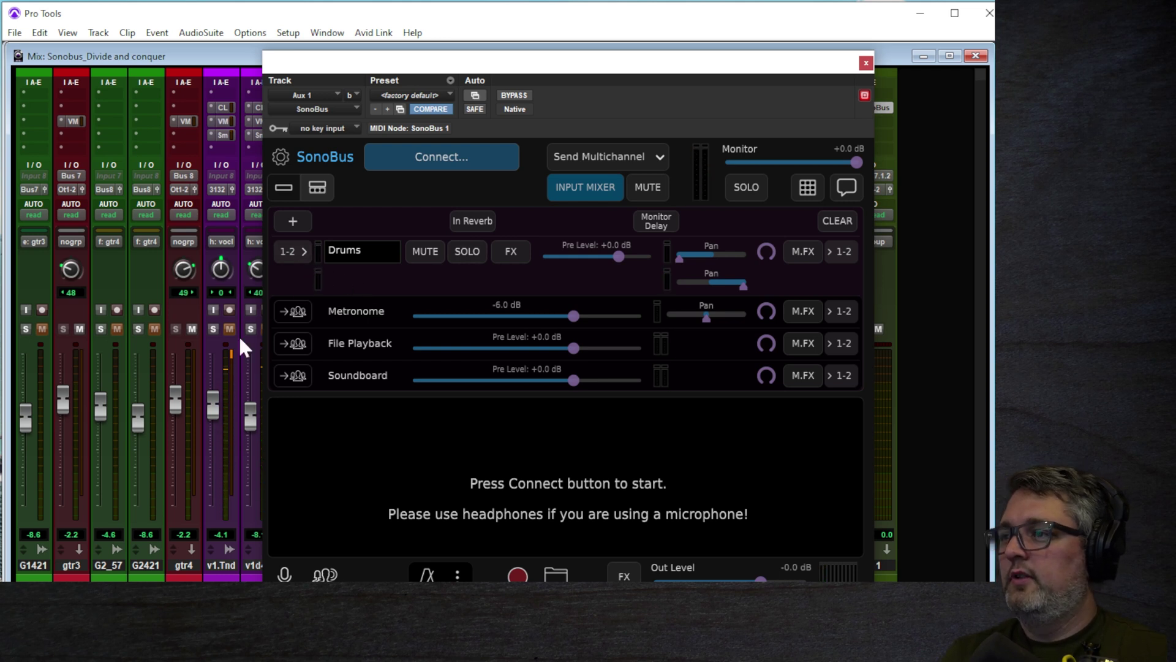
{"action": "left_click", "coordinate": [294, 222]}
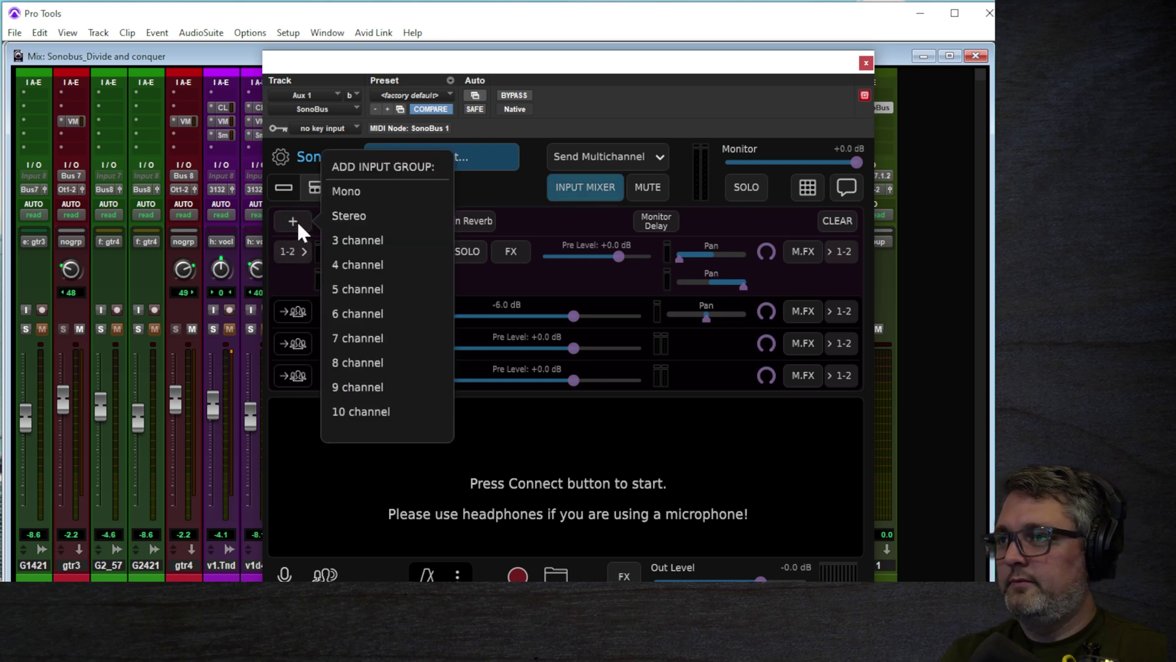
{"action": "left_click", "coordinate": [352, 214]}
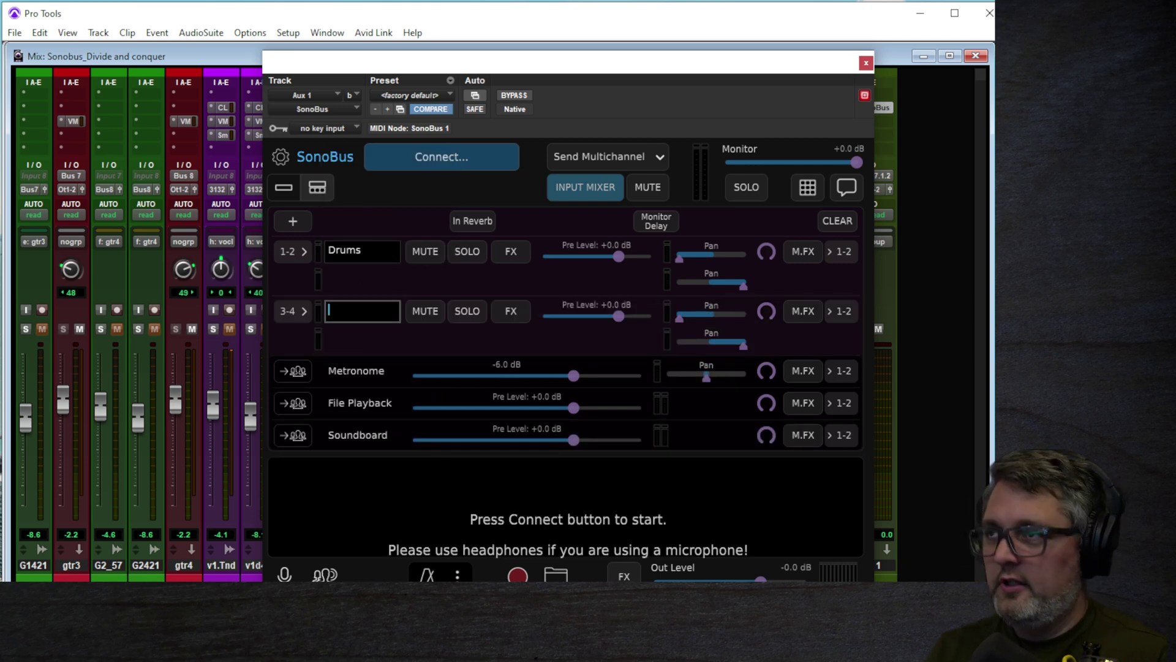
{"action": "type", "text": "Bass"}
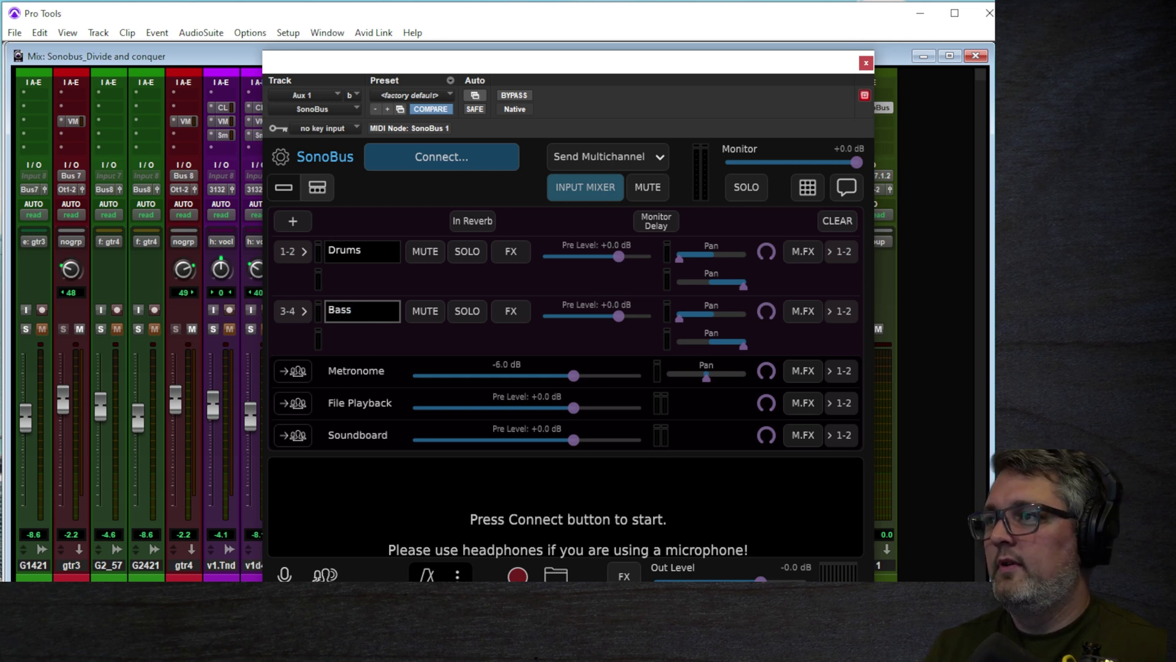
- Add three more stereo input groups in the SonoBus input mixer for inputs 5-6, 7-8 and 9-10
{"action": "left_click", "coordinate": [306, 226]}
{"action": "left_click", "coordinate": [362, 214]}
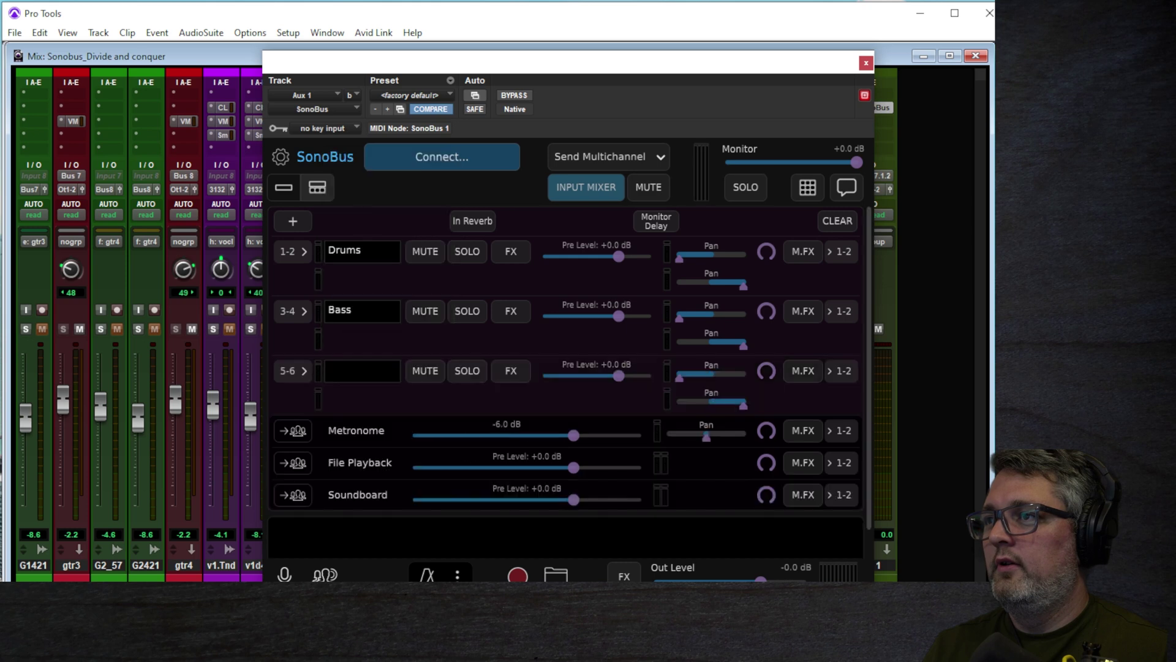
{"action": "left_click", "coordinate": [297, 221]}
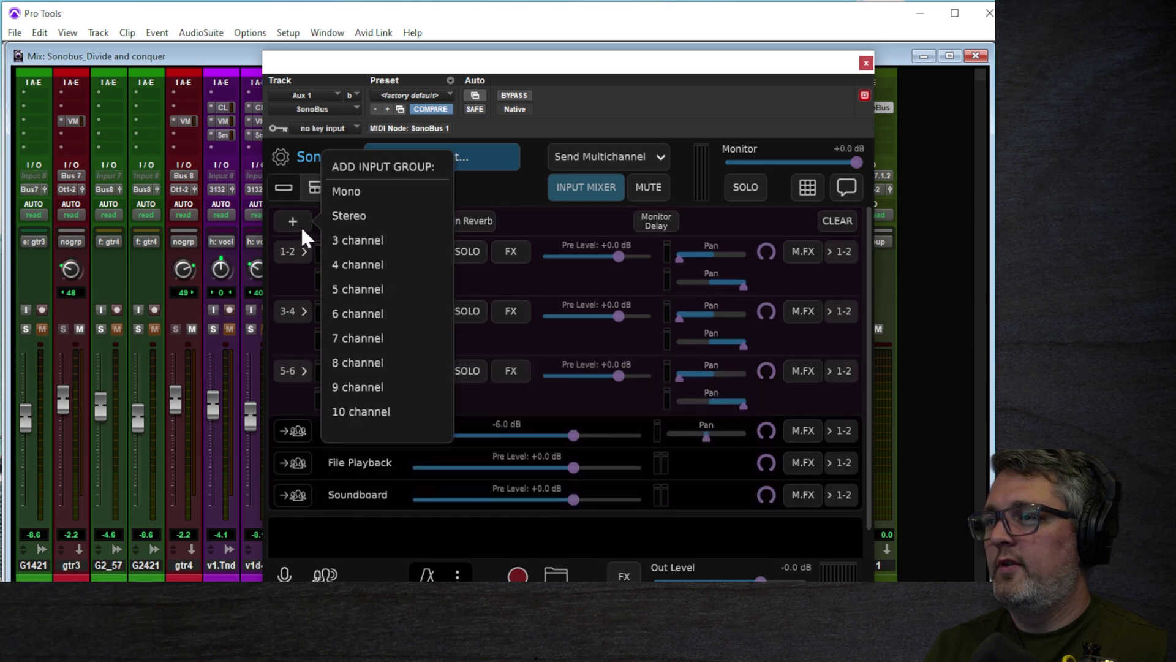
{"action": "left_click", "coordinate": [347, 215]}
{"action": "left_click", "coordinate": [293, 222]}
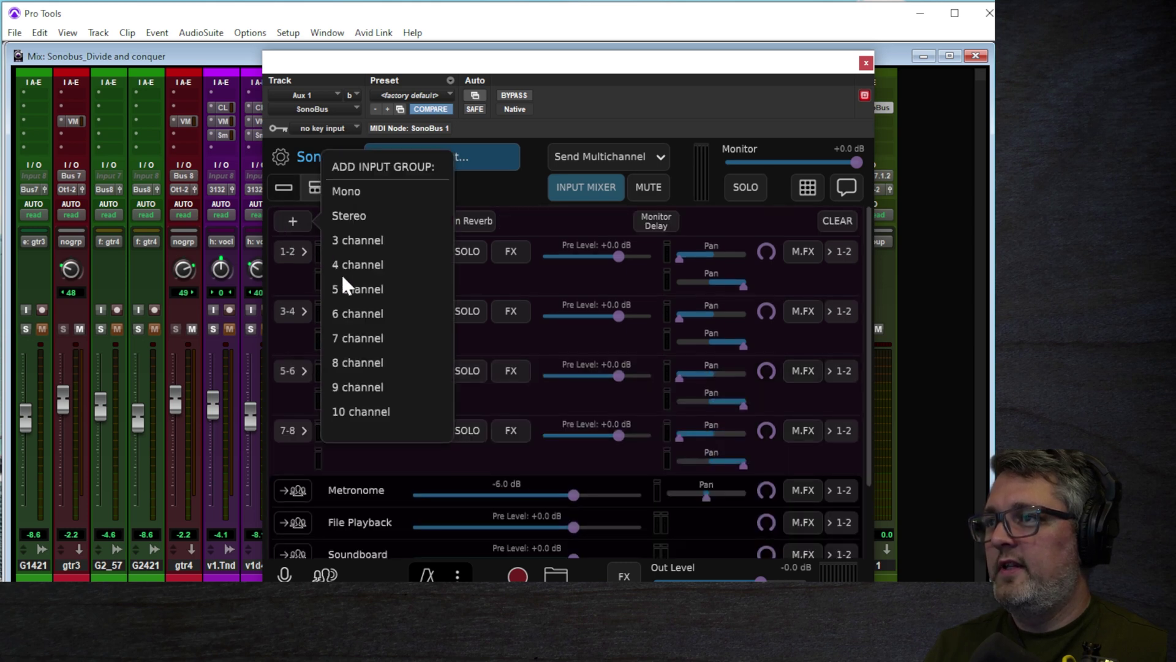
{"action": "left_click", "coordinate": [352, 221]}
{"action": "scroll", "coordinate": [364, 270], "scroll_direction": "down", "scroll_amount": 3}
{"action": "scroll", "coordinate": [367, 306], "scroll_direction": "up", "scroll_amount": 3}
- Name the 5-6, 7-8 and 9-10 input groups Guitar, Vocal and Horns, and close the plug-in window
{"action": "left_click", "coordinate": [362, 370]}
{"action": "type", "text": "Guitar"}
{"action": "key", "text": "Return"}
{"action": "left_click", "coordinate": [362, 430]}
{"action": "type", "text": "Vocal"}
{"action": "key", "text": "Tab"}
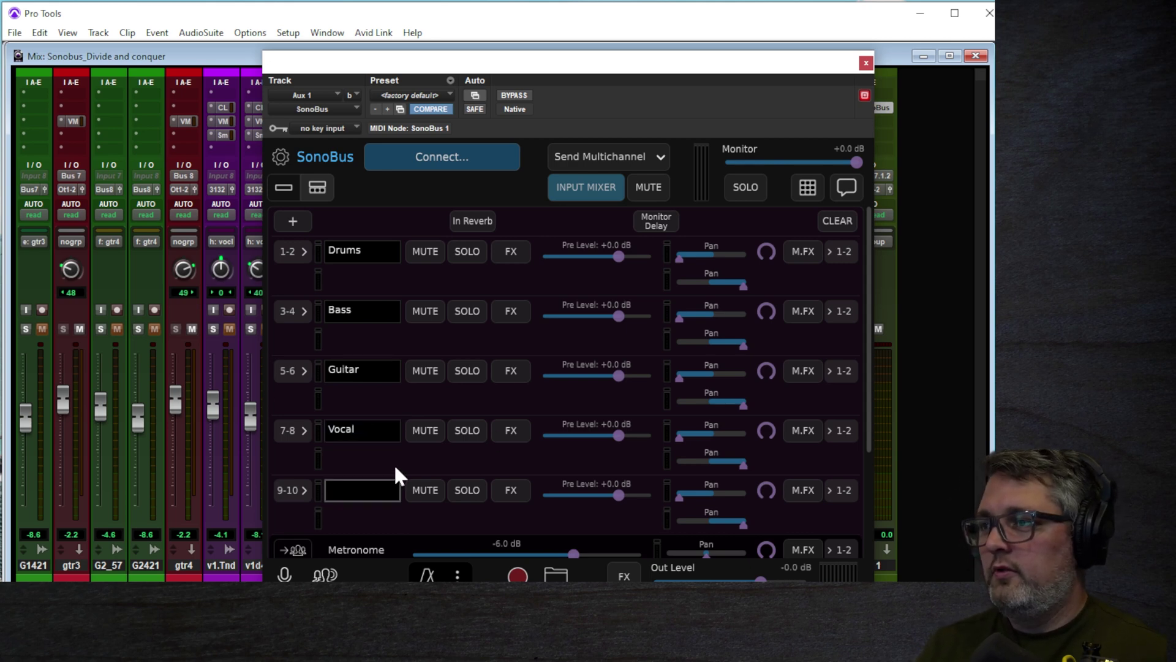
{"action": "type", "text": "Horns"}
{"action": "key", "text": "Return"}
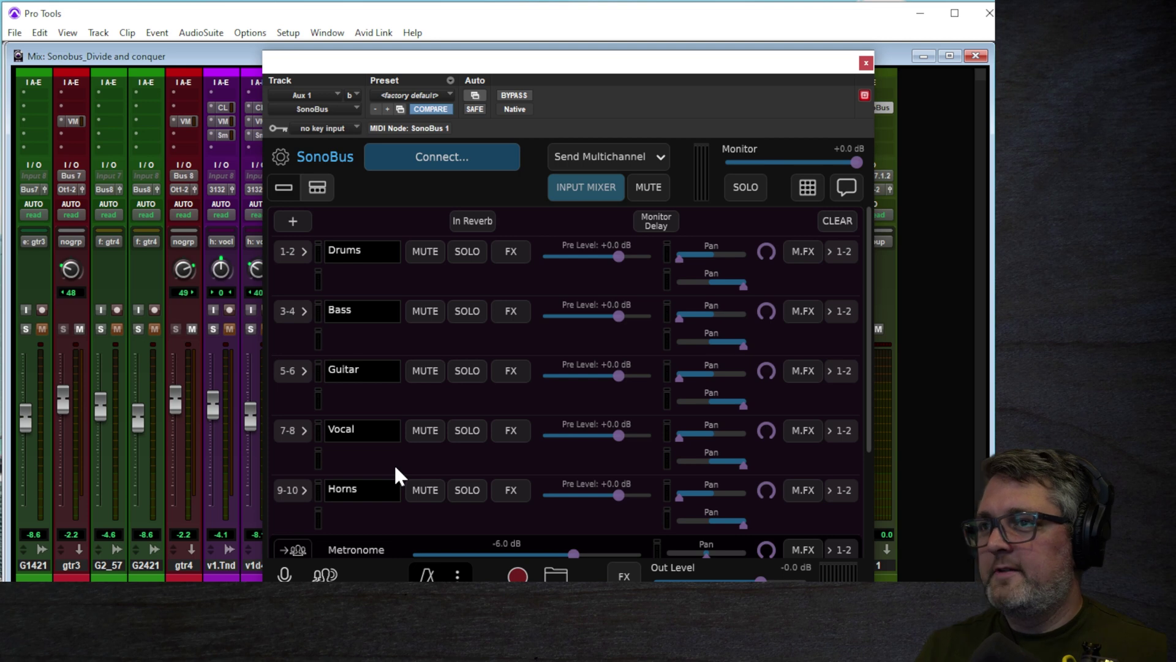
{"action": "left_click", "coordinate": [865, 63]}
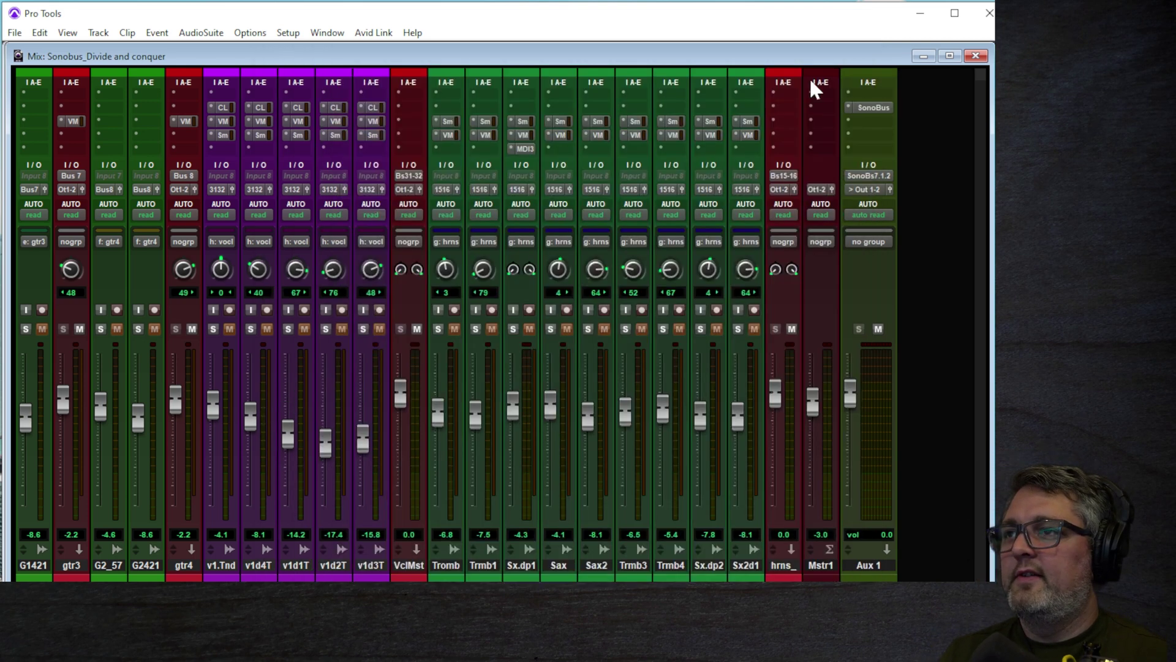
- Route the bass master track's output to the SonoBus3-4 (Stereo) bus
{"action": "scroll", "coordinate": [495, 325], "scroll_direction": "left", "scroll_amount": 10}
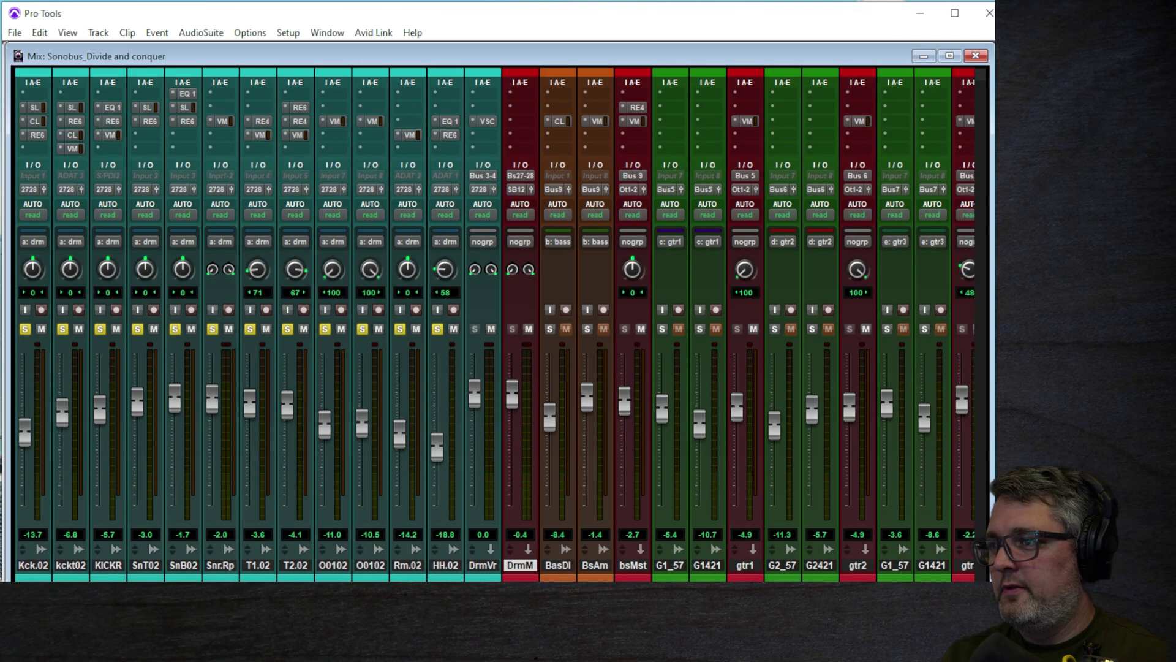
{"action": "left_click", "coordinate": [633, 565]}
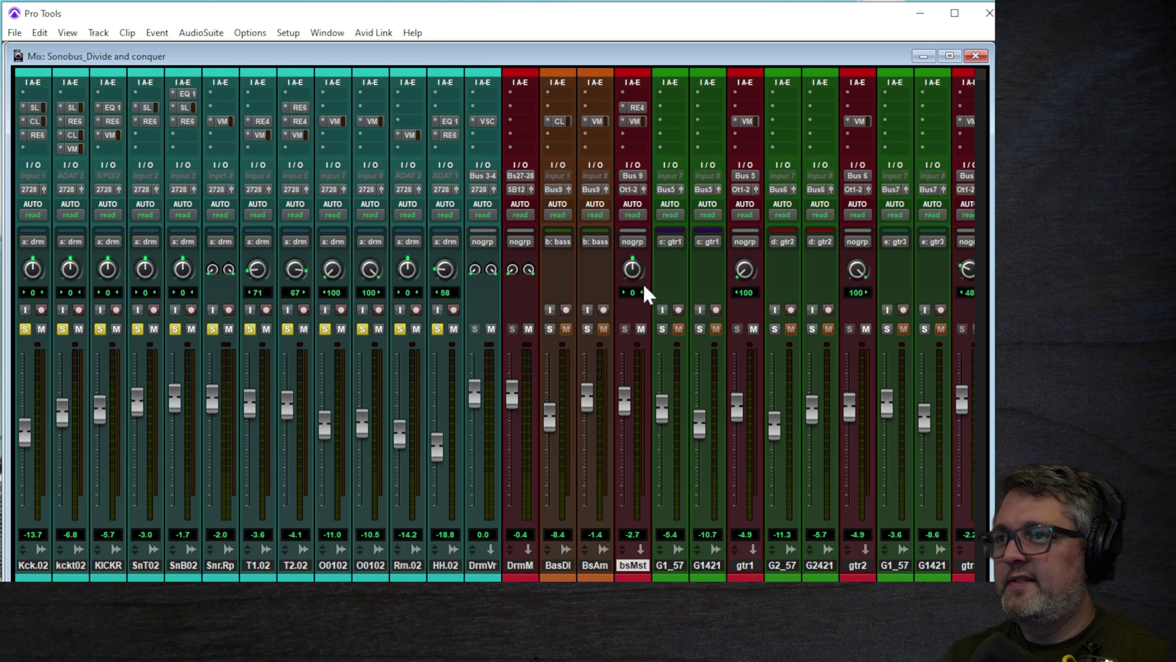
{"action": "left_click", "coordinate": [629, 188]}
{"action": "mouse_move", "coordinate": [670, 250]}
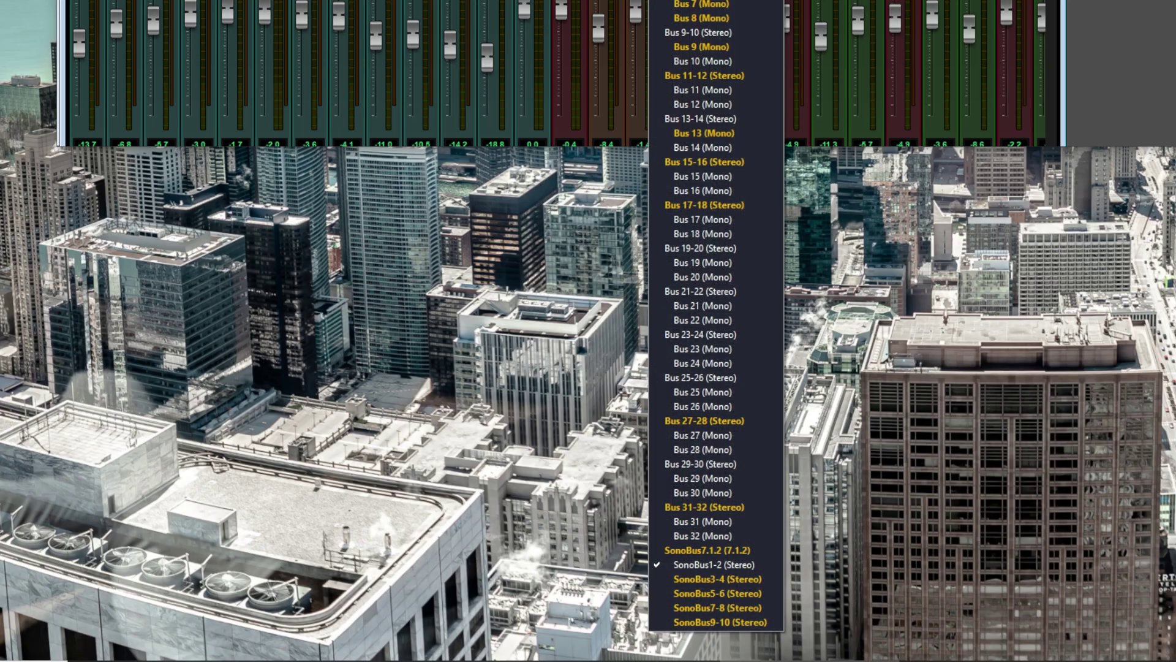
{"action": "left_click", "coordinate": [727, 579]}
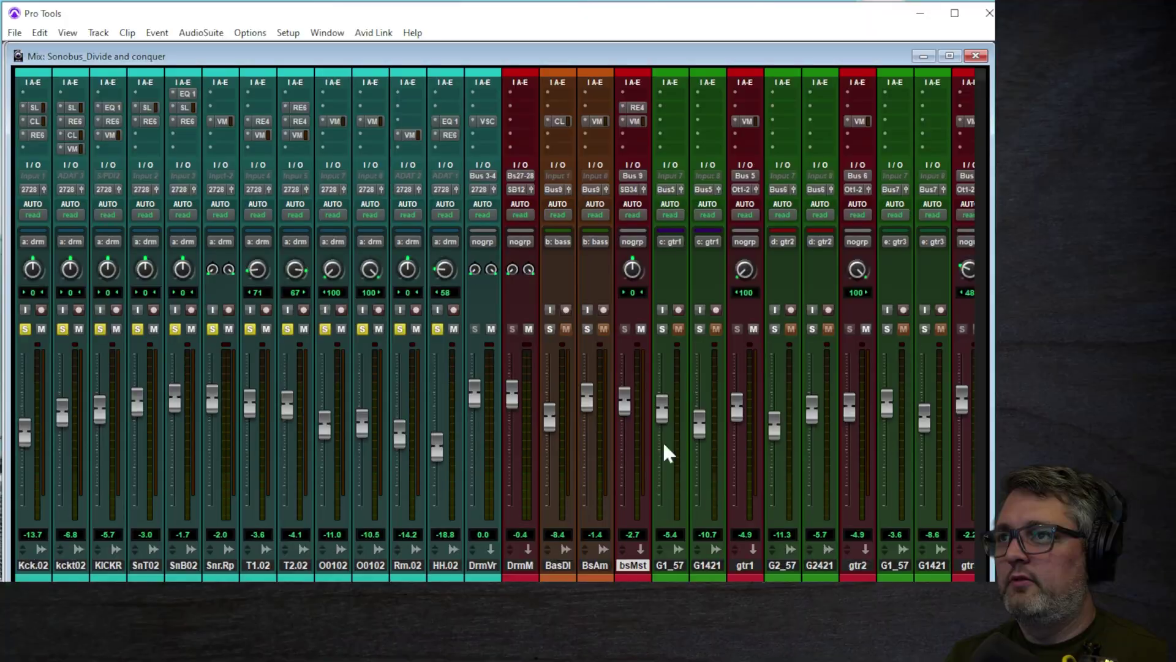
- Route the outputs of the gtr1, gtr2, gtr3 and gtr4 aux tracks to the SonoBus5-6 (Stereo) bus
{"action": "left_click", "coordinate": [744, 189]}
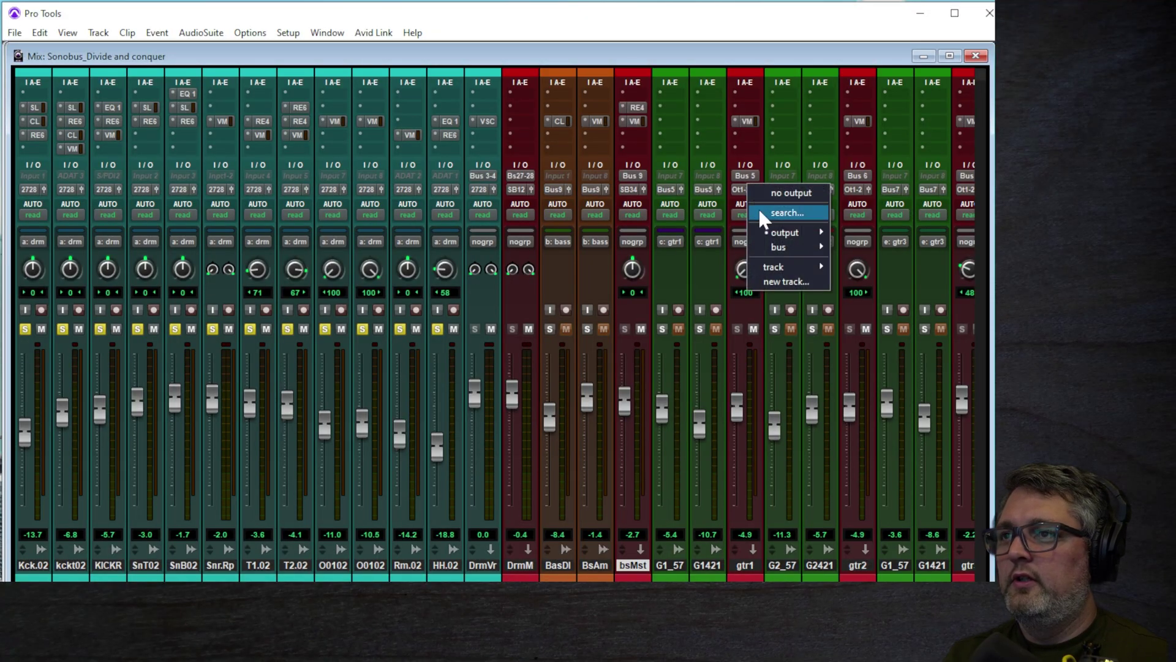
{"action": "mouse_move", "coordinate": [777, 244]}
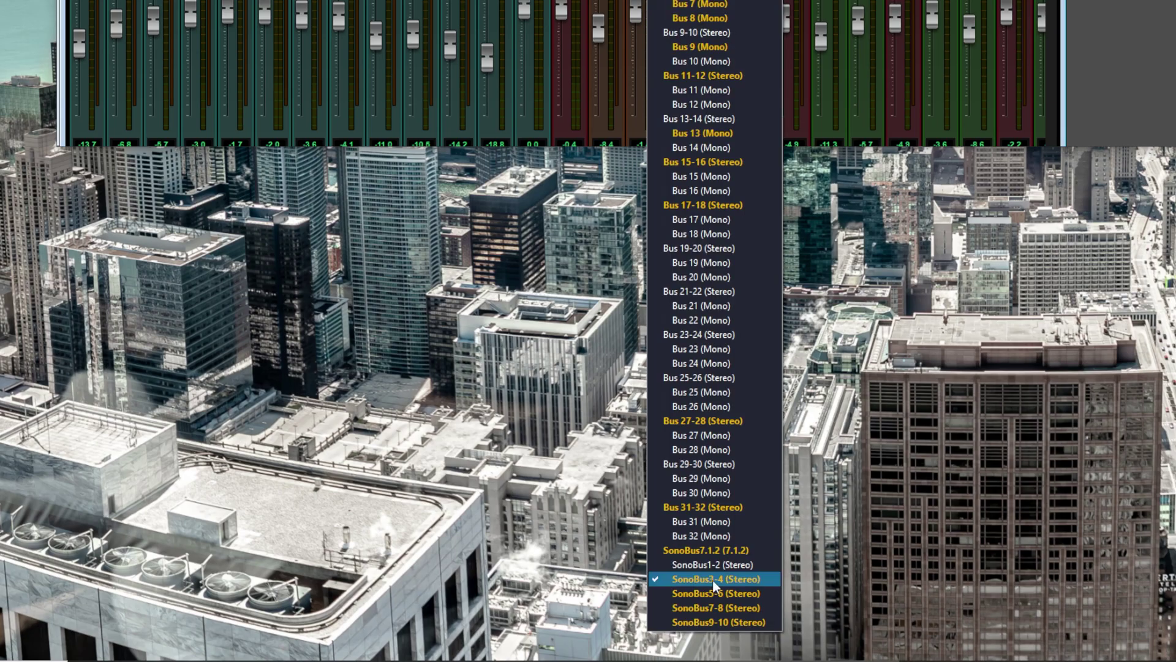
{"action": "left_click", "coordinate": [730, 591]}
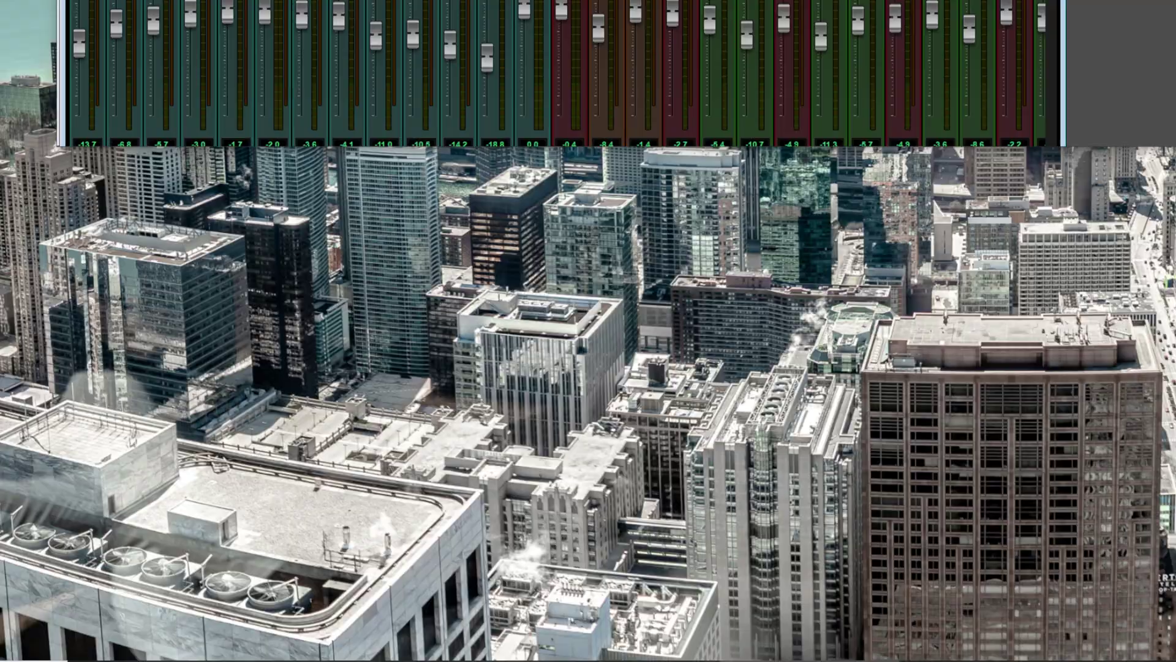
{"action": "left_click", "coordinate": [858, 188]}
{"action": "mouse_move", "coordinate": [890, 256]}
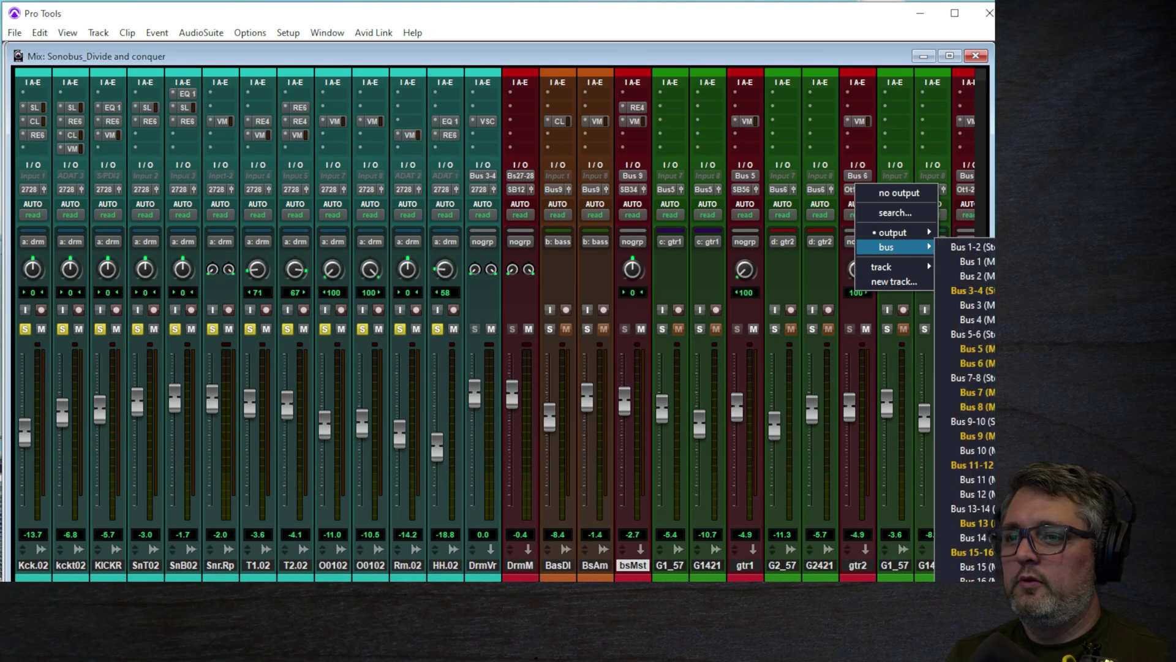
{"action": "left_click", "coordinate": [866, 567]}
{"action": "scroll", "coordinate": [881, 376], "scroll_direction": "right", "scroll_amount": 5}
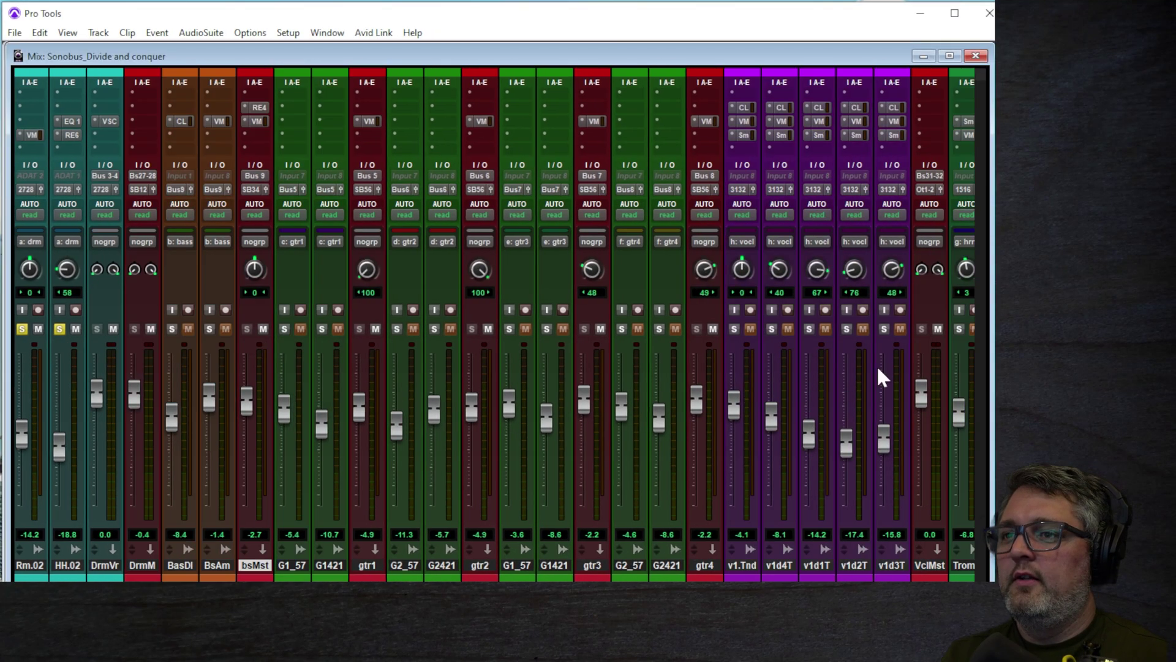
- Route the VclMst vocal master track's output to the SonoBus7-8 (Stereo) bus
{"action": "scroll", "coordinate": [877, 366], "scroll_direction": "right", "scroll_amount": 6}
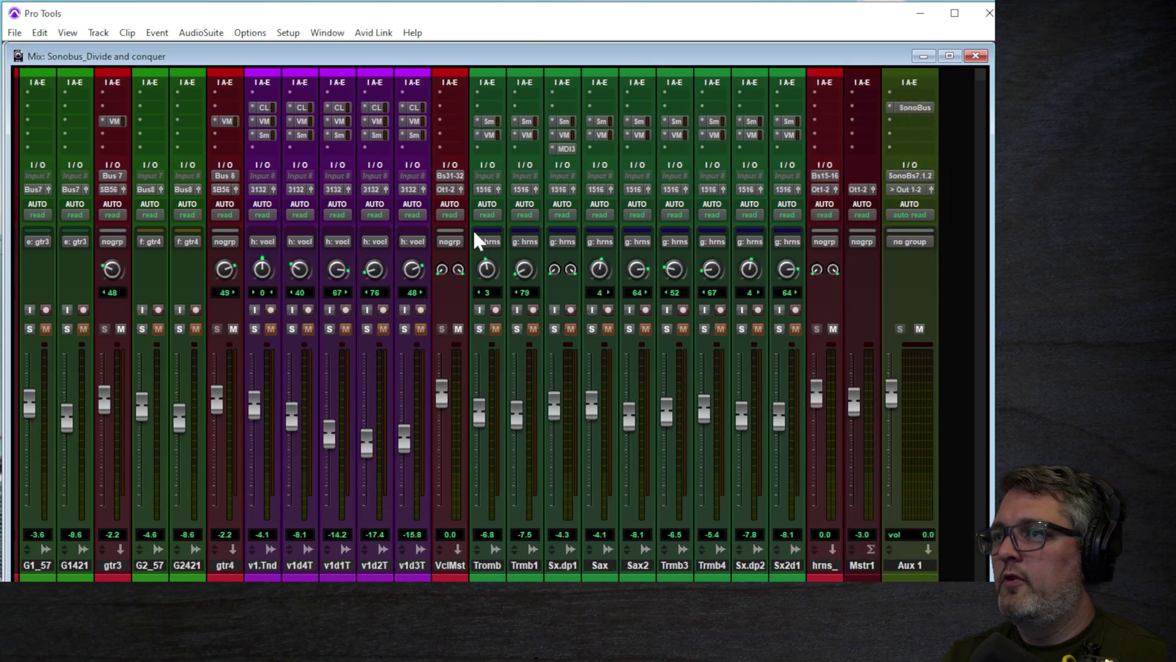
{"action": "left_click", "coordinate": [446, 190]}
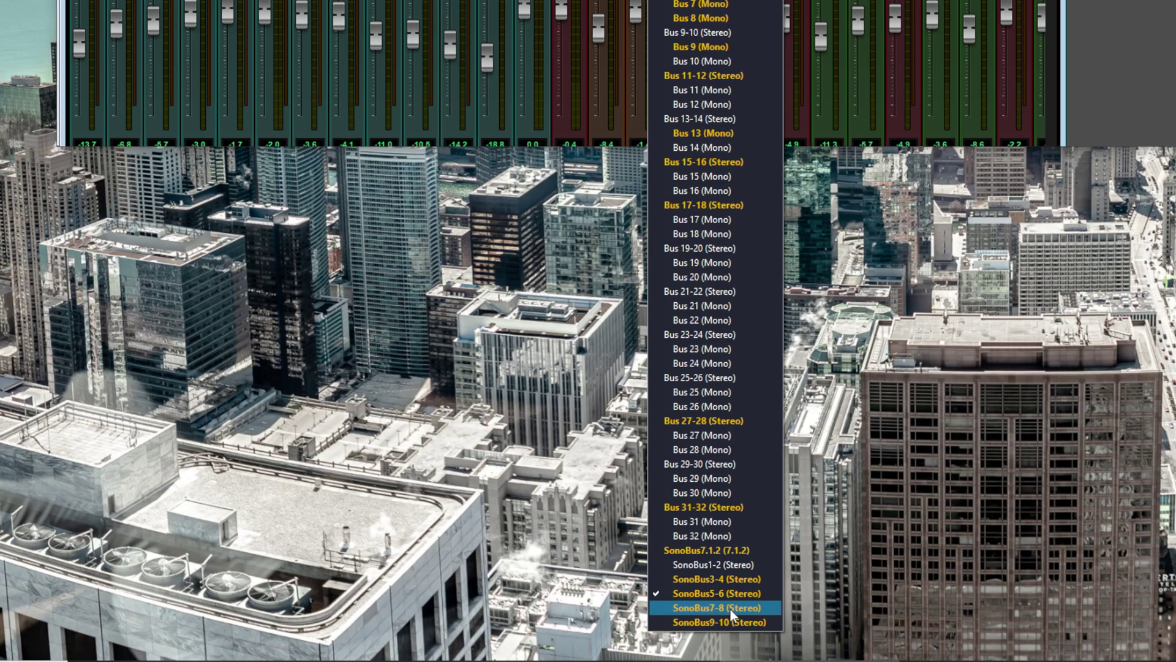
{"action": "left_click", "coordinate": [731, 607]}
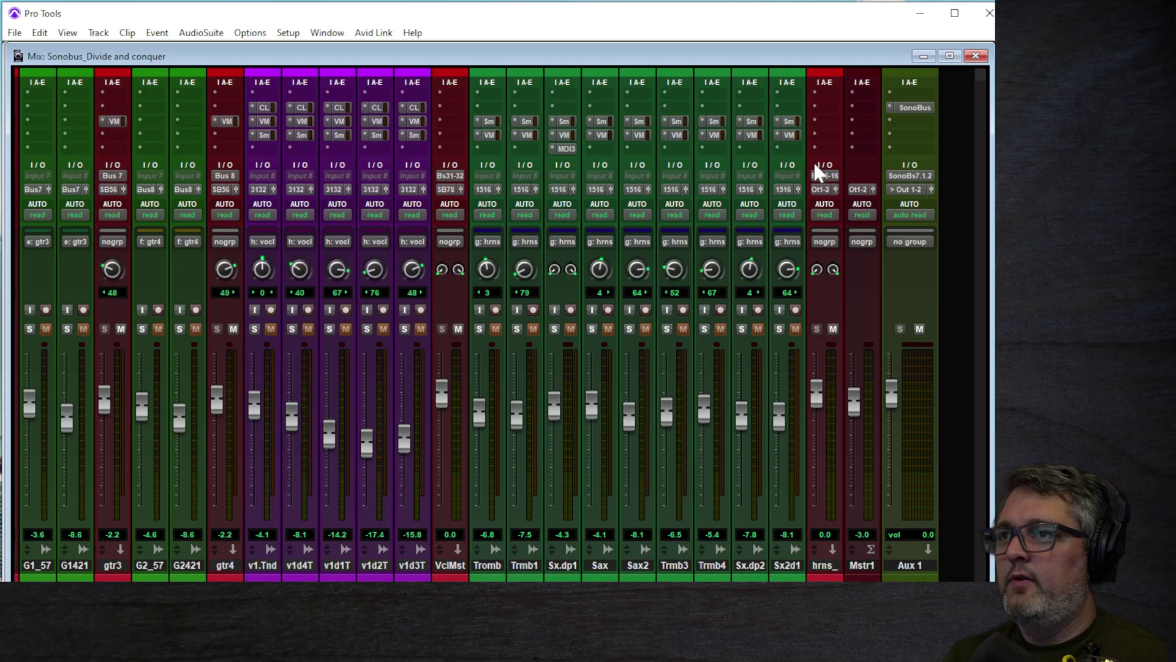
- Route the horns master track's output to the SonoBus9-10 (Stereo) bus
{"action": "left_click", "coordinate": [821, 189]}
{"action": "mouse_move", "coordinate": [876, 245]}
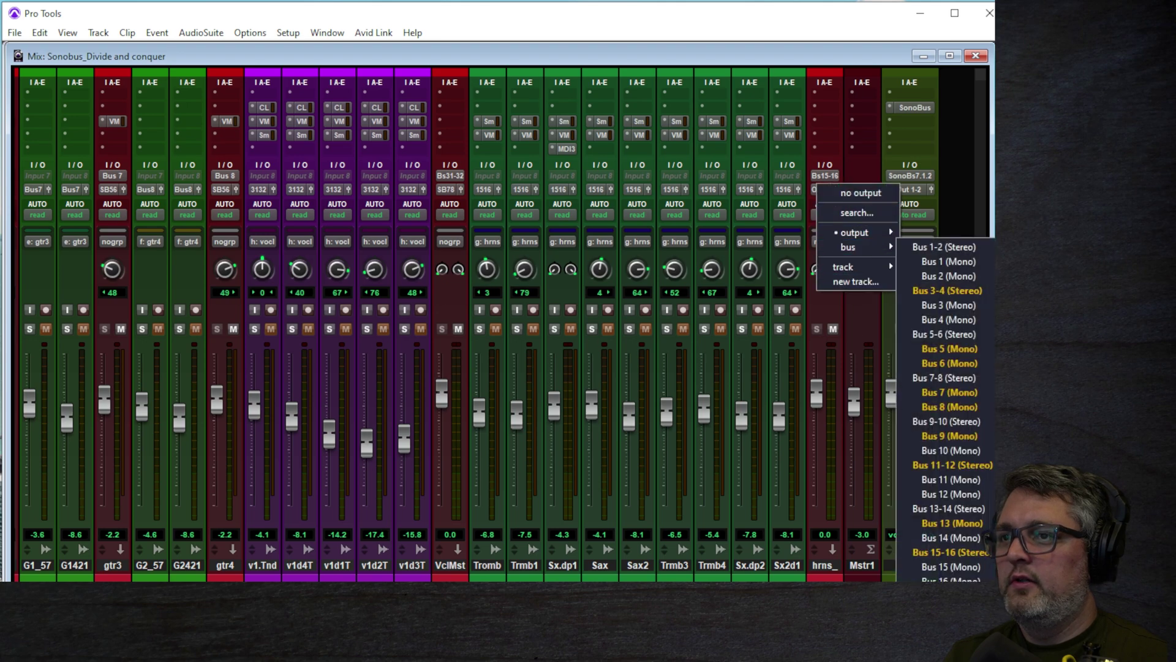
{"action": "left_click", "coordinate": [751, 615]}
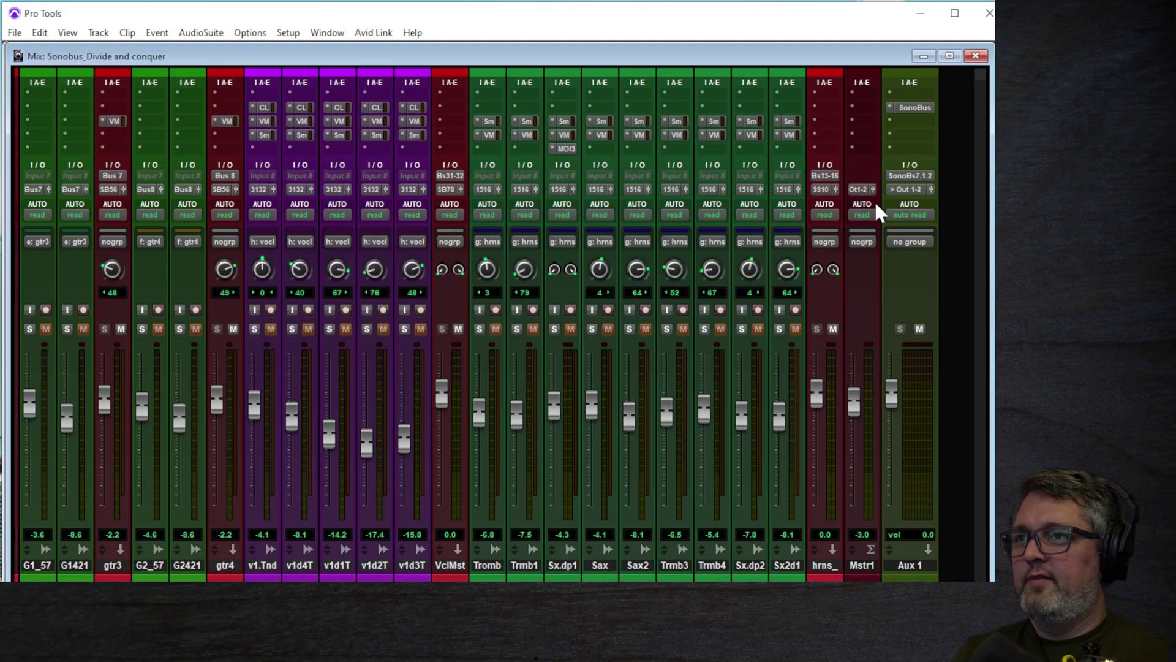
- Show the SonoBus input mixer on Aux 1 and clear the track solos in the session so all stems play
{"action": "left_click", "coordinate": [928, 109]}
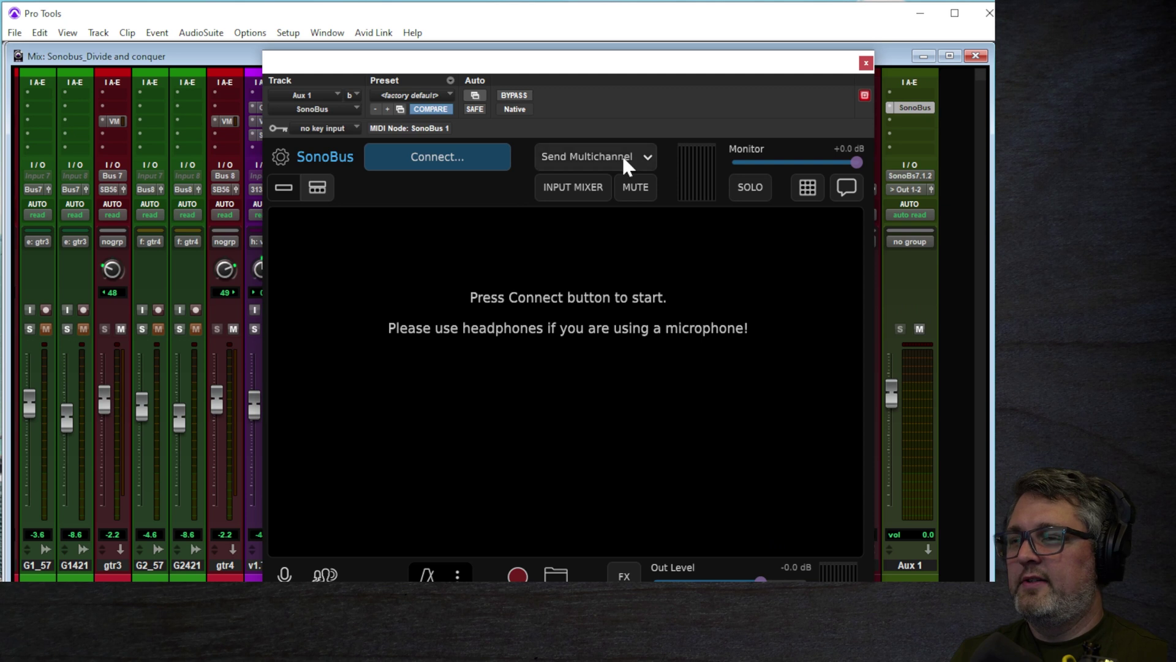
{"action": "left_click", "coordinate": [595, 182]}
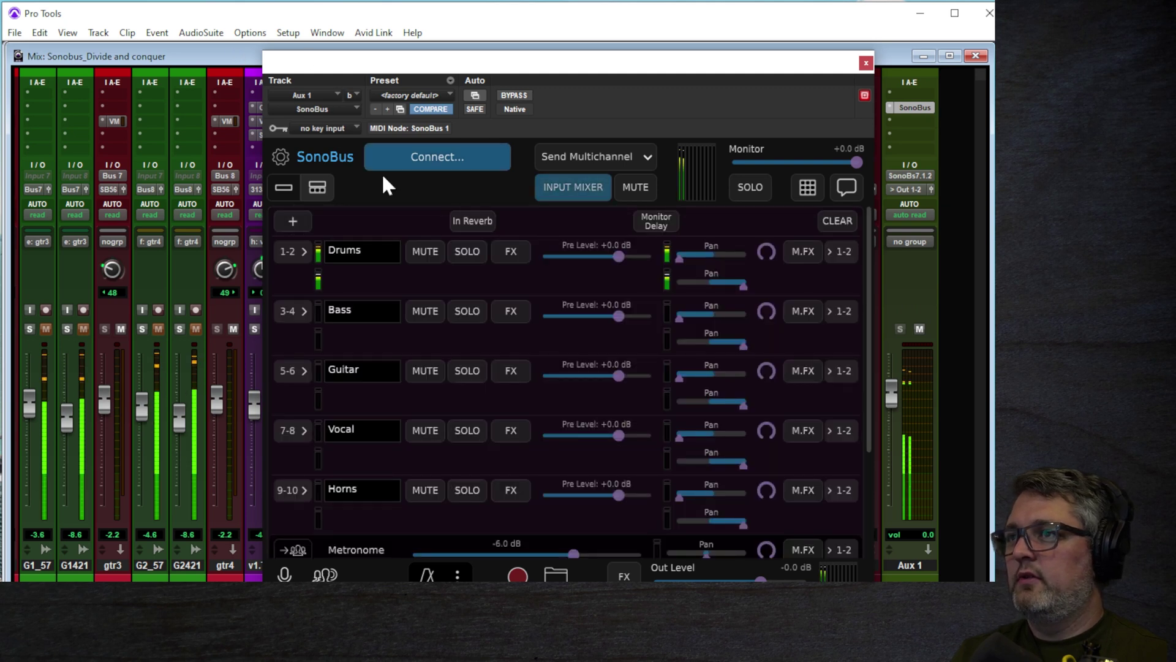
{"action": "left_click", "coordinate": [182, 327]}
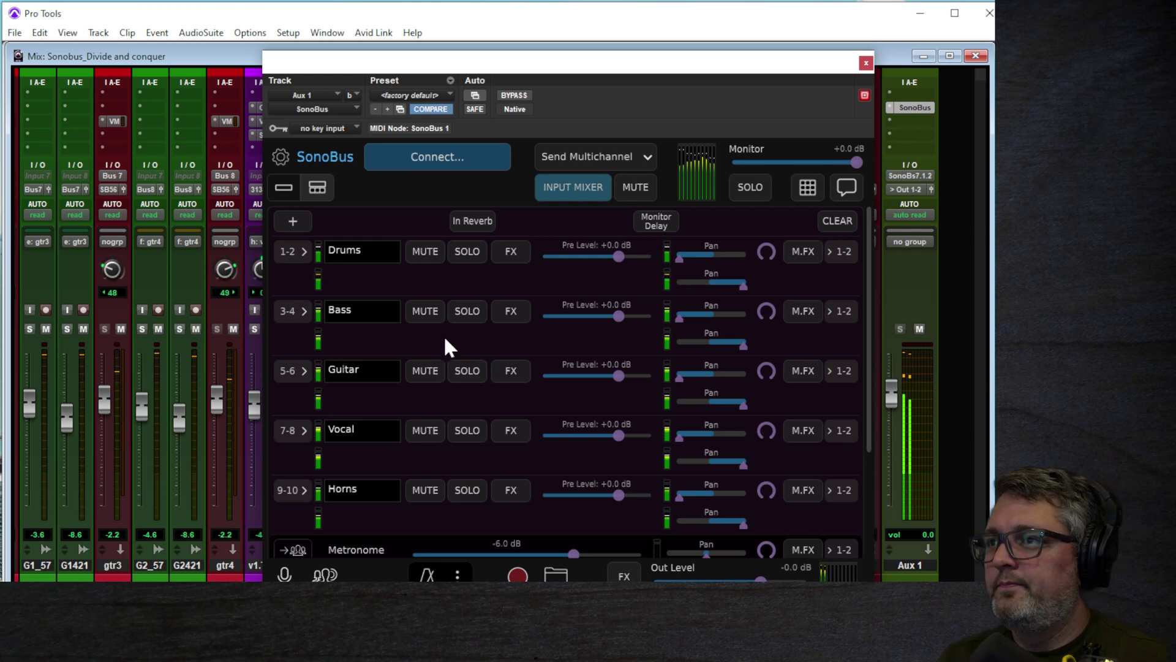
- Audition the Bass, Guitar, Vocal and Horns input groups by soloing each in turn, ending with no group soloed
{"action": "left_click", "coordinate": [475, 310]}
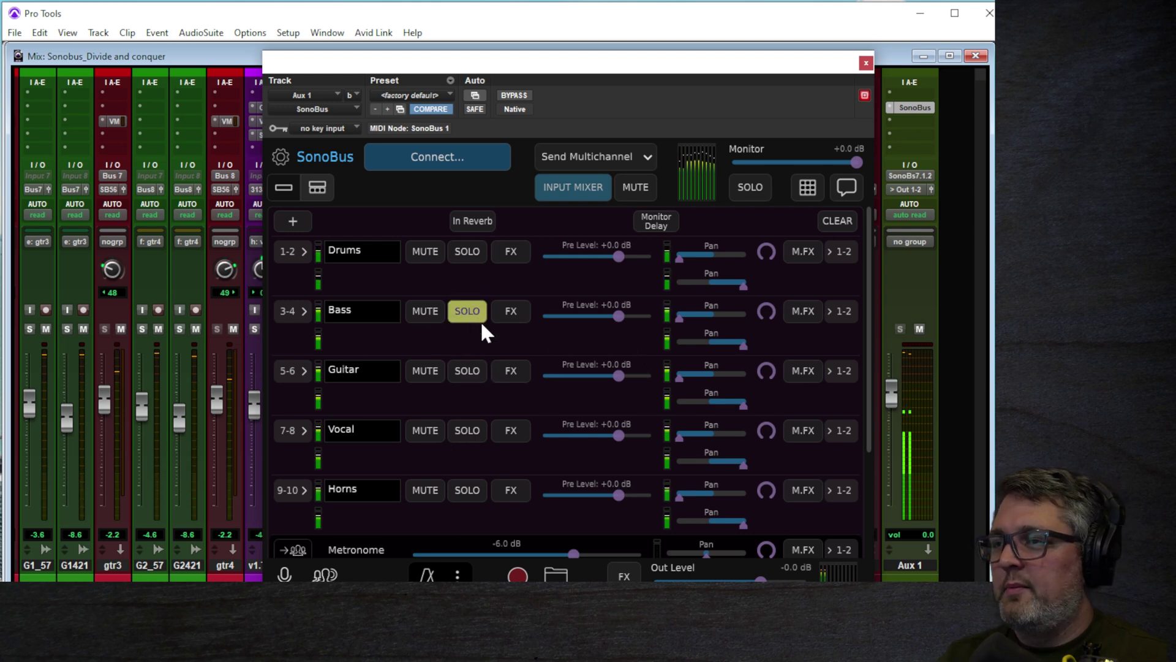
{"action": "left_click", "coordinate": [467, 371]}
{"action": "left_click", "coordinate": [466, 311]}
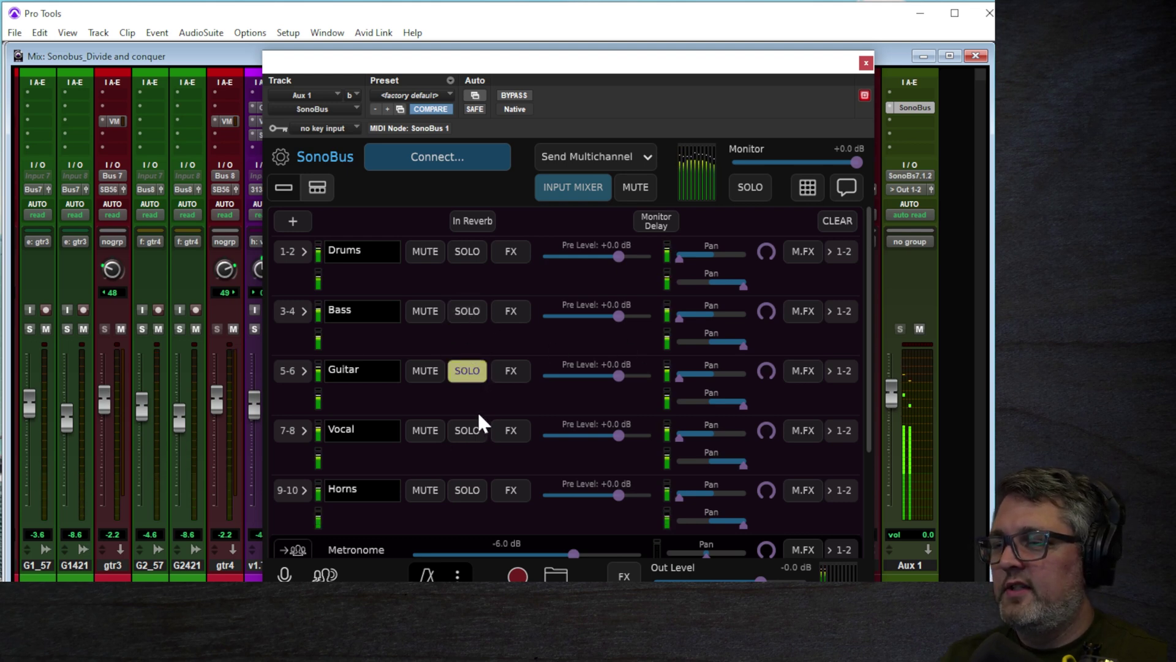
{"action": "scroll", "coordinate": [484, 411], "scroll_direction": "down", "scroll_amount": 2}
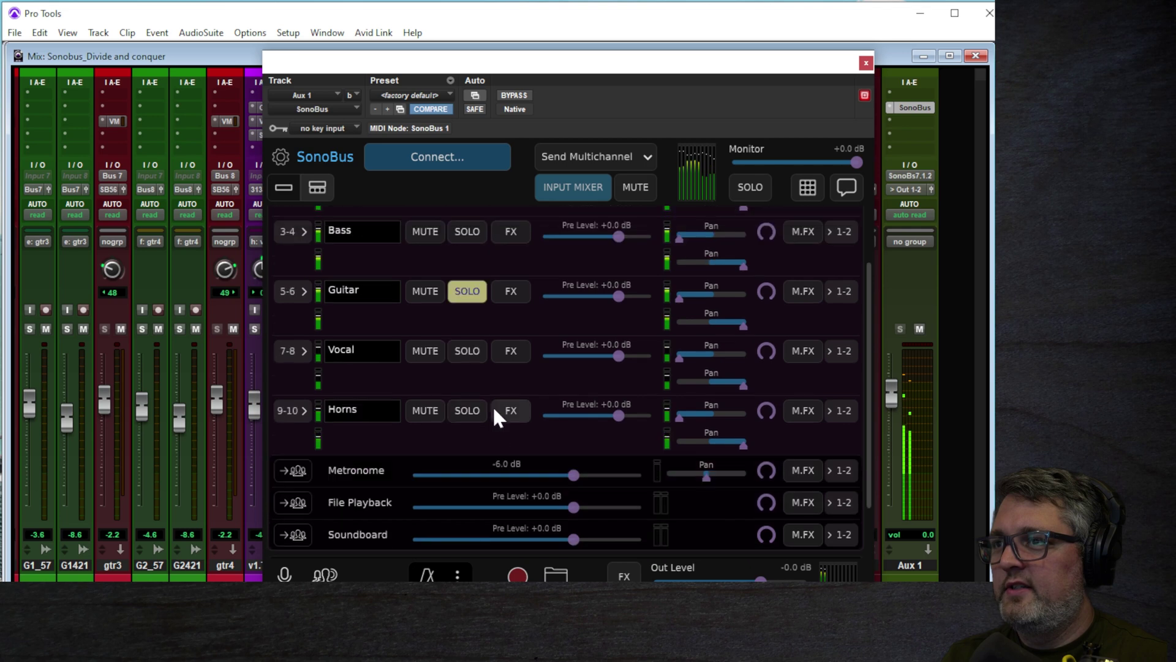
{"action": "left_click", "coordinate": [468, 352]}
{"action": "left_click", "coordinate": [466, 291]}
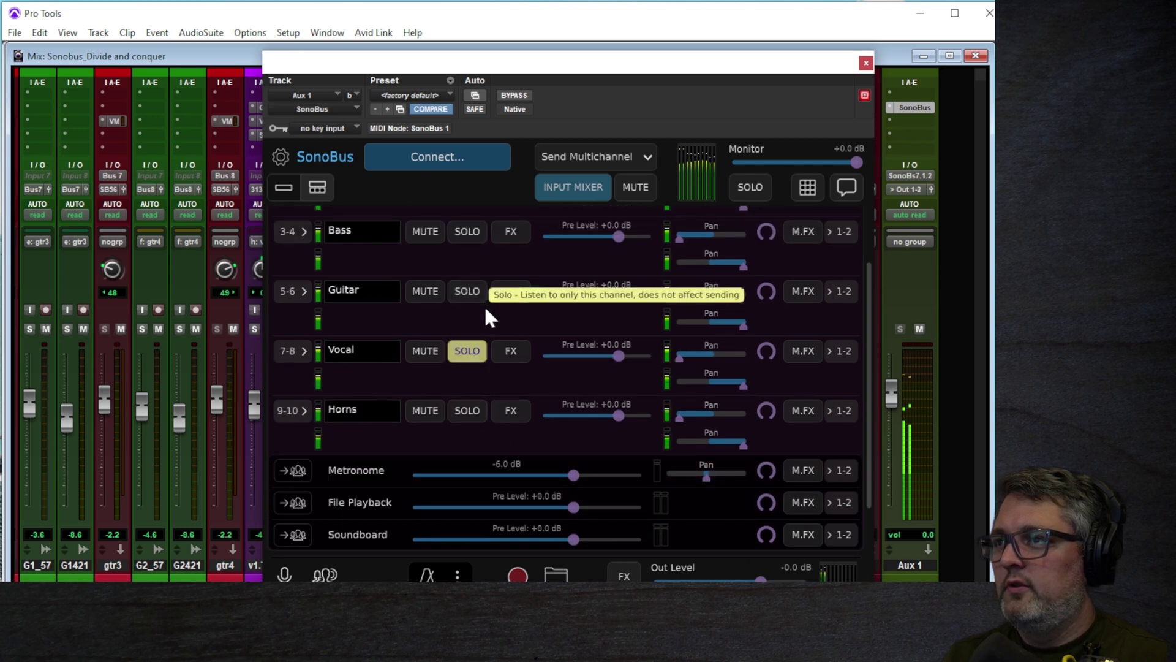
{"action": "left_click", "coordinate": [467, 410]}
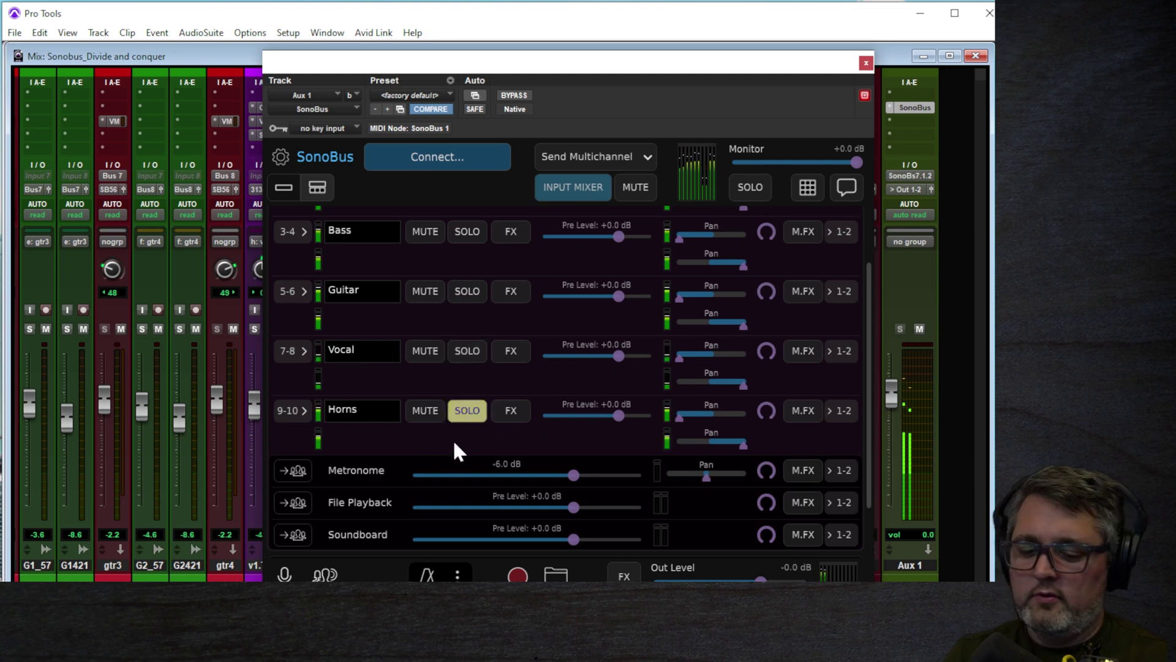
{"action": "scroll", "coordinate": [572, 441], "scroll_direction": "down", "scroll_amount": 1}
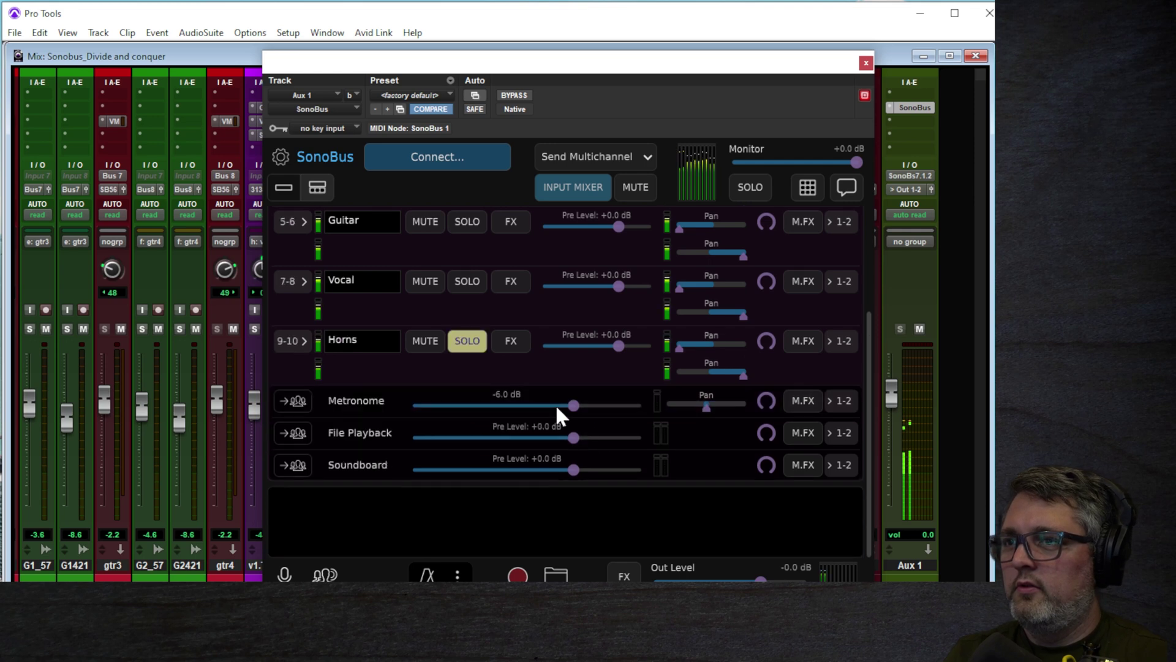
{"action": "scroll", "coordinate": [558, 412], "scroll_direction": "up", "scroll_amount": 2}
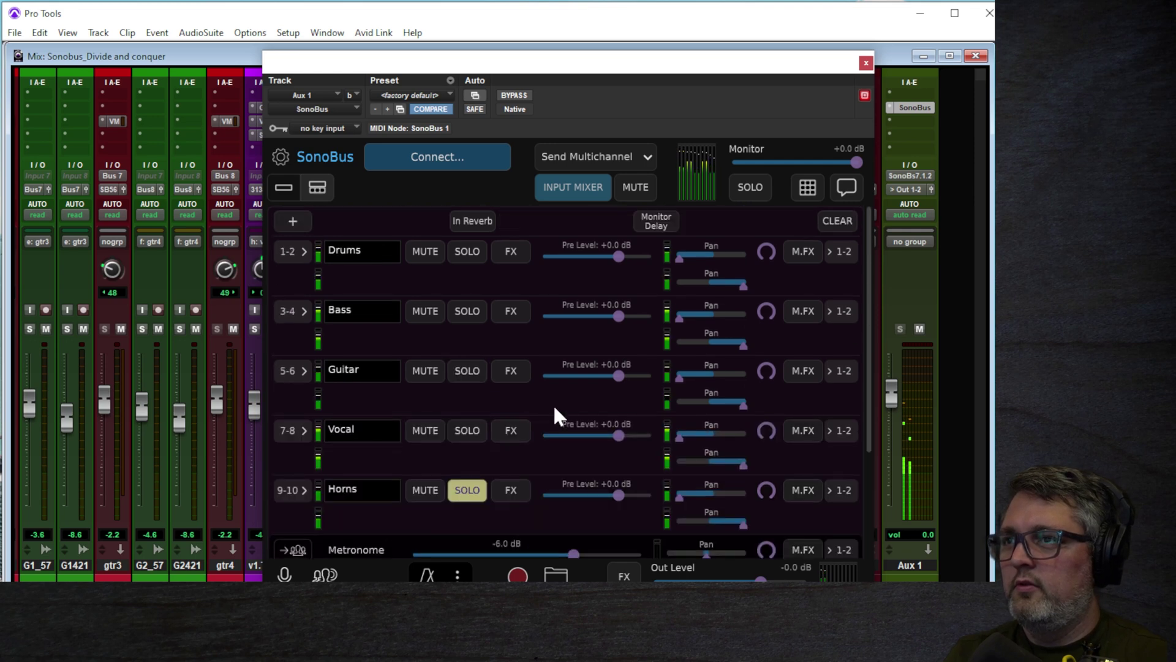
{"action": "left_click", "coordinate": [469, 490]}
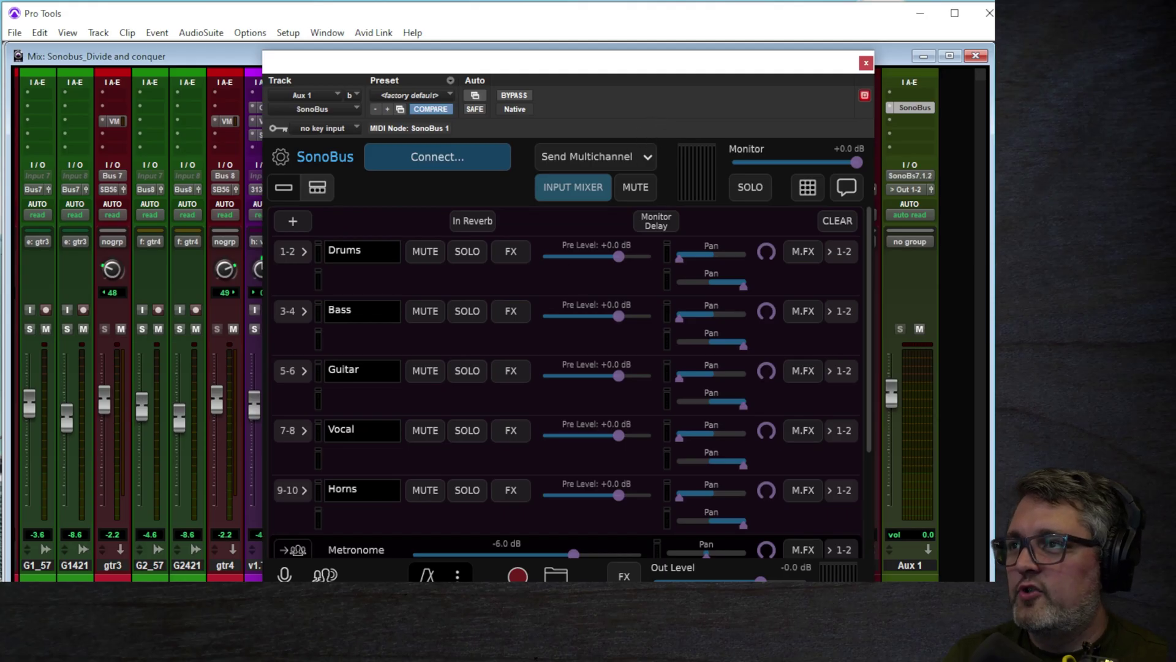
{"action": "scroll", "coordinate": [373, 355], "scroll_direction": "down", "scroll_amount": 3}
{"action": "scroll", "coordinate": [373, 355], "scroll_direction": "up", "scroll_amount": 3}
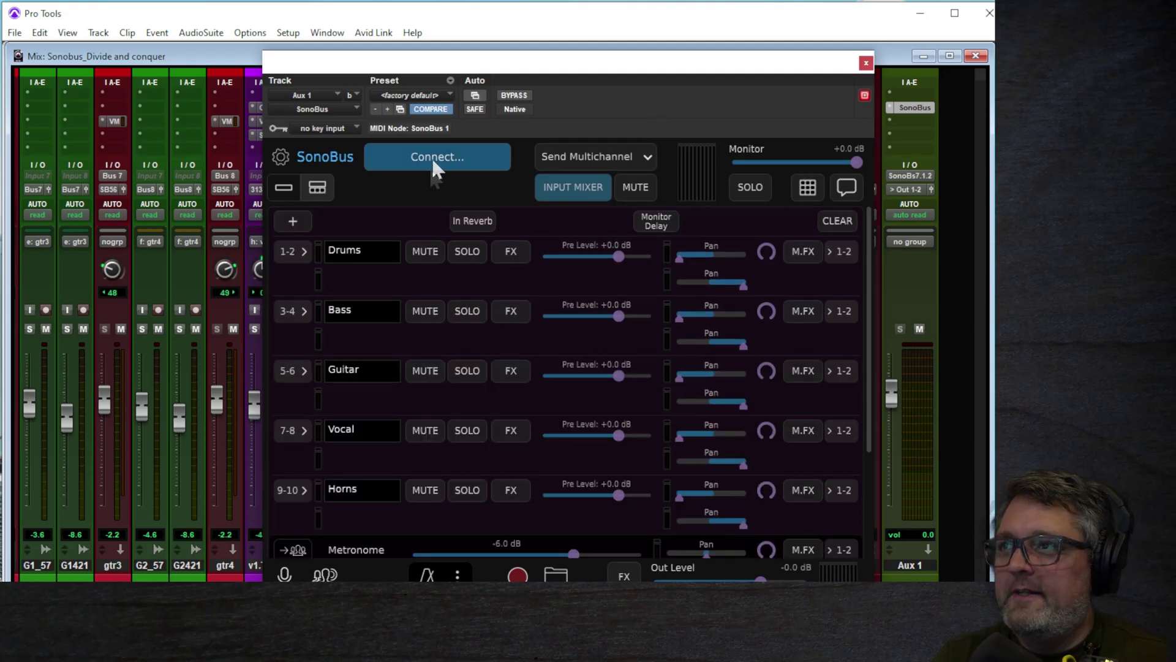